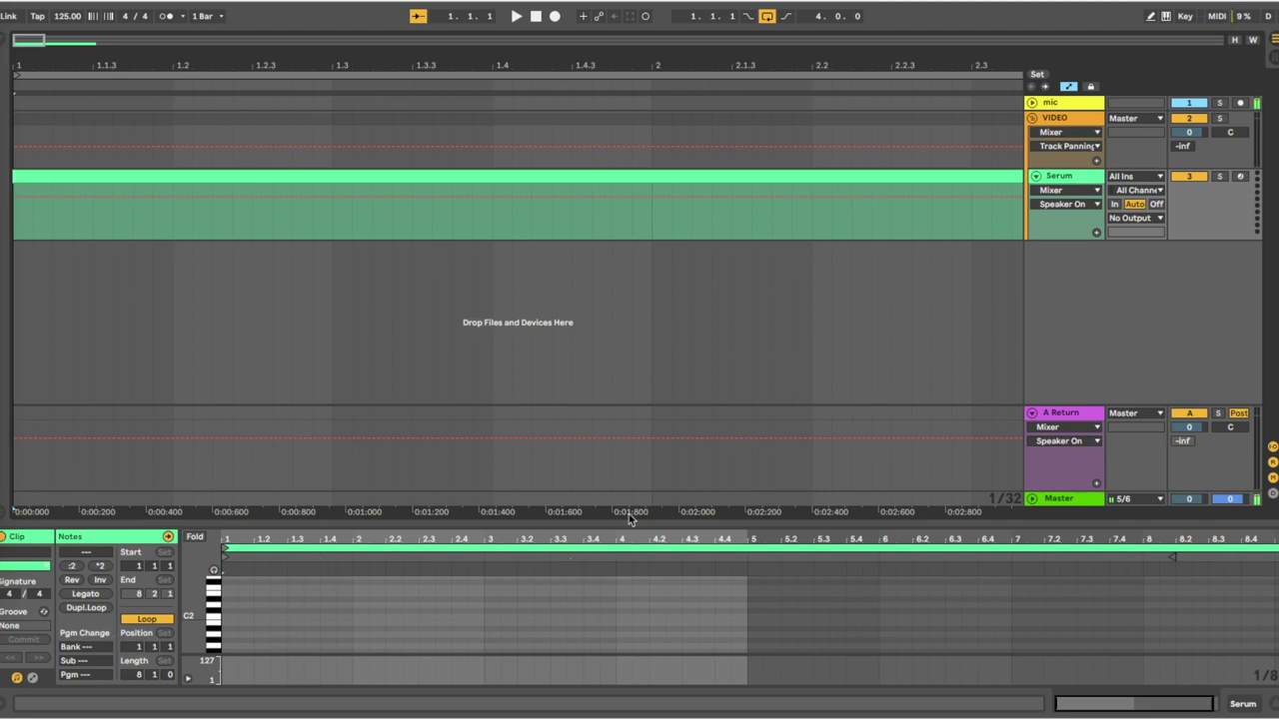
Step: Enlarge the note editor and draw one-bar notes in the Serum clip: D1 in bar 1 and G0 in bar 2
drag(634, 524, 520, 339)
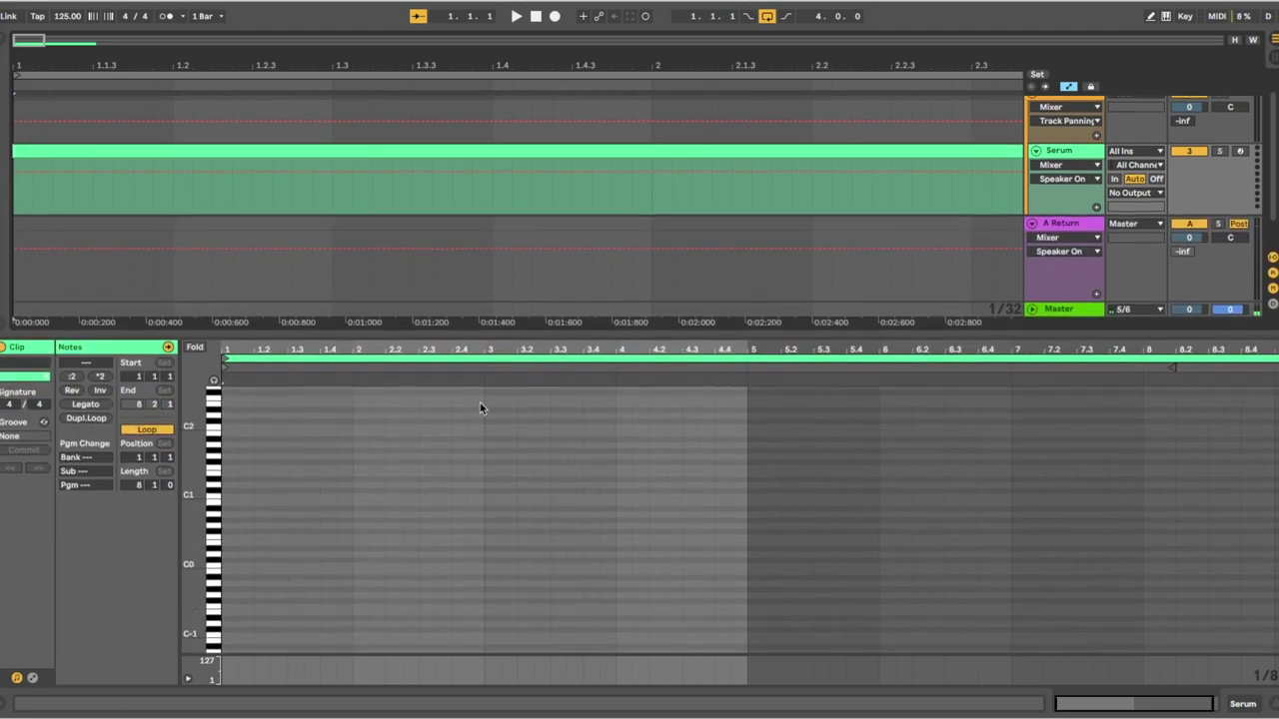
scroll(373, 493, down, 2)
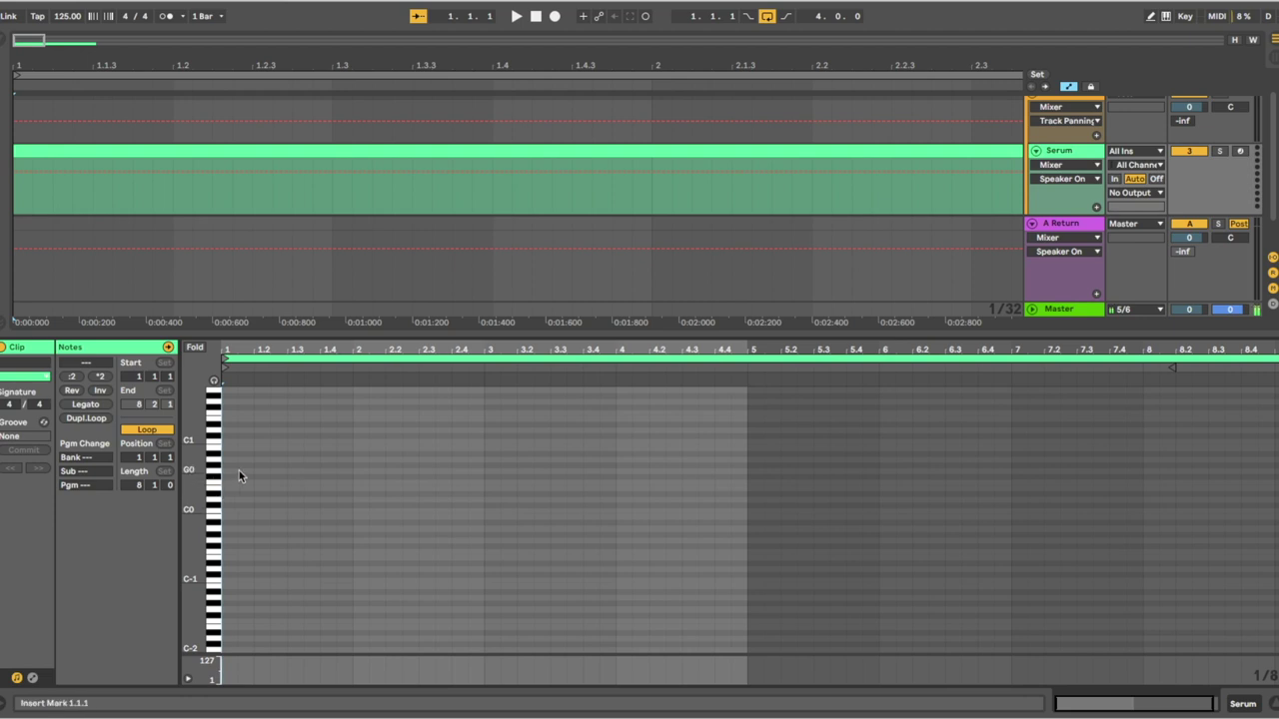
key(b)
click(233, 428)
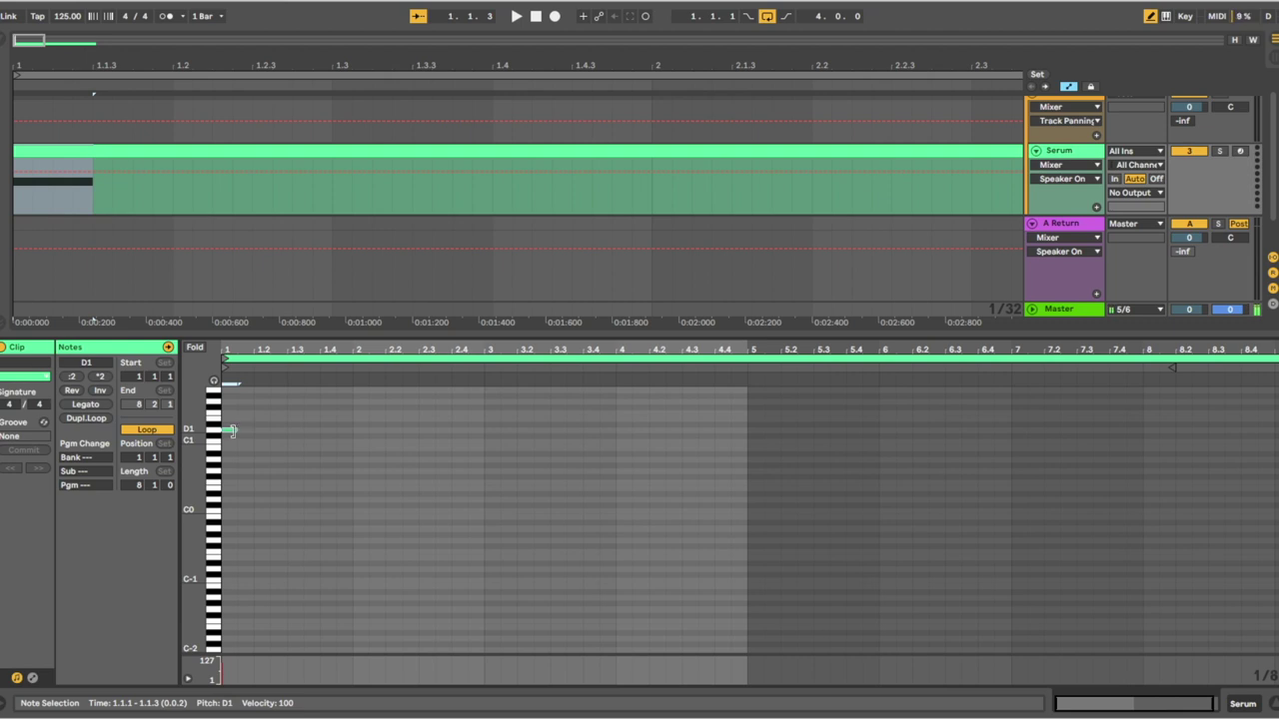
drag(236, 429, 352, 428)
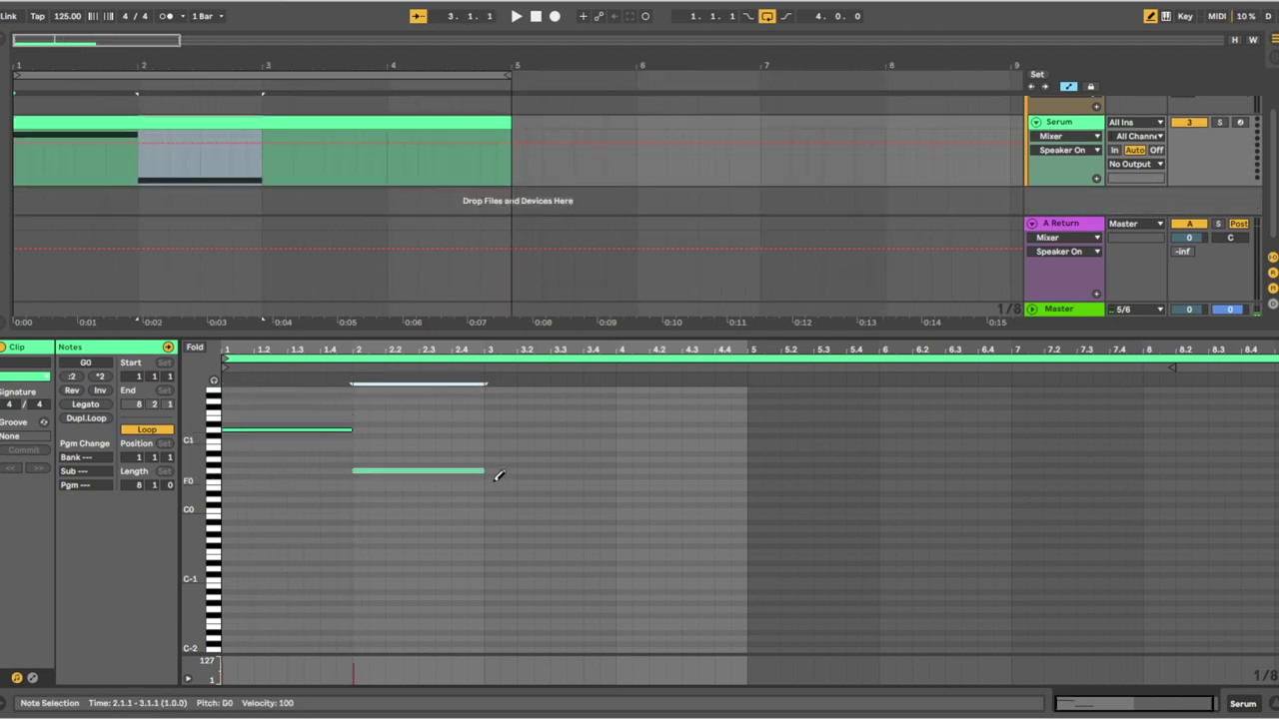
Step: Draw a one-bar F0 note in bar 3 and a one-bar D0 note in bar 4, and play the loop
click(493, 481)
drag(502, 482, 612, 479)
key(ctrl+z)
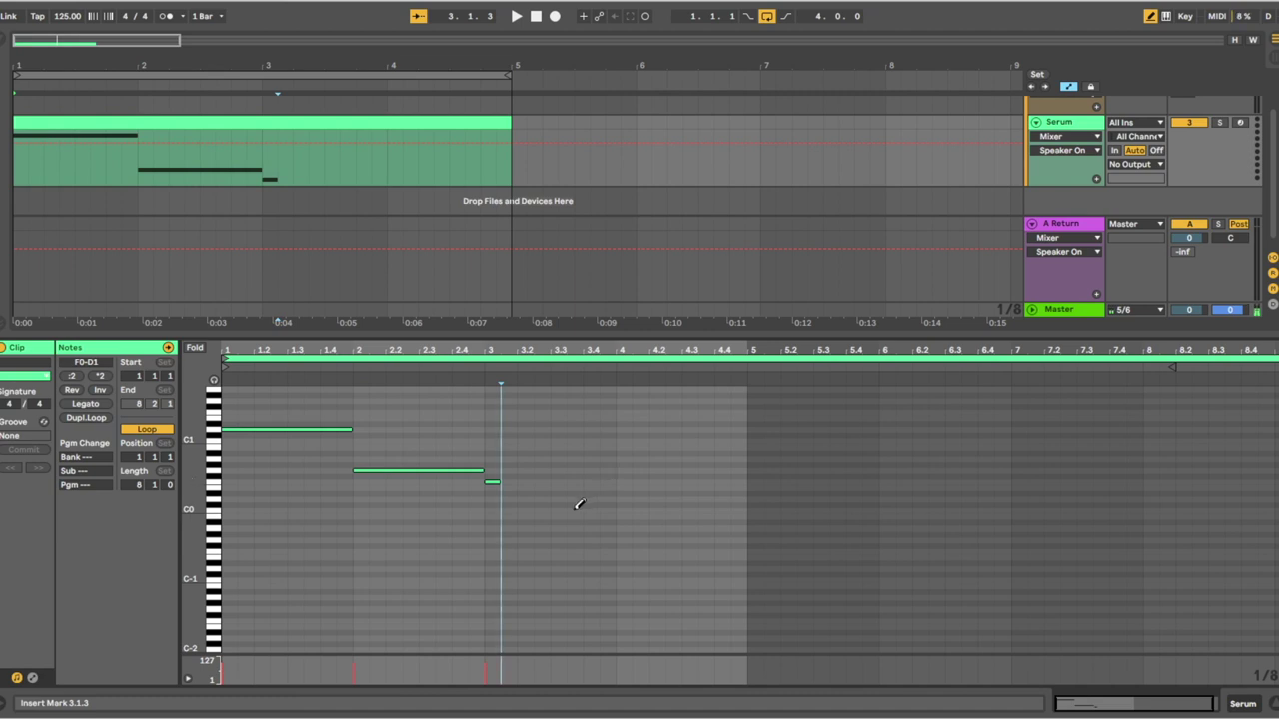
drag(502, 482, 617, 484)
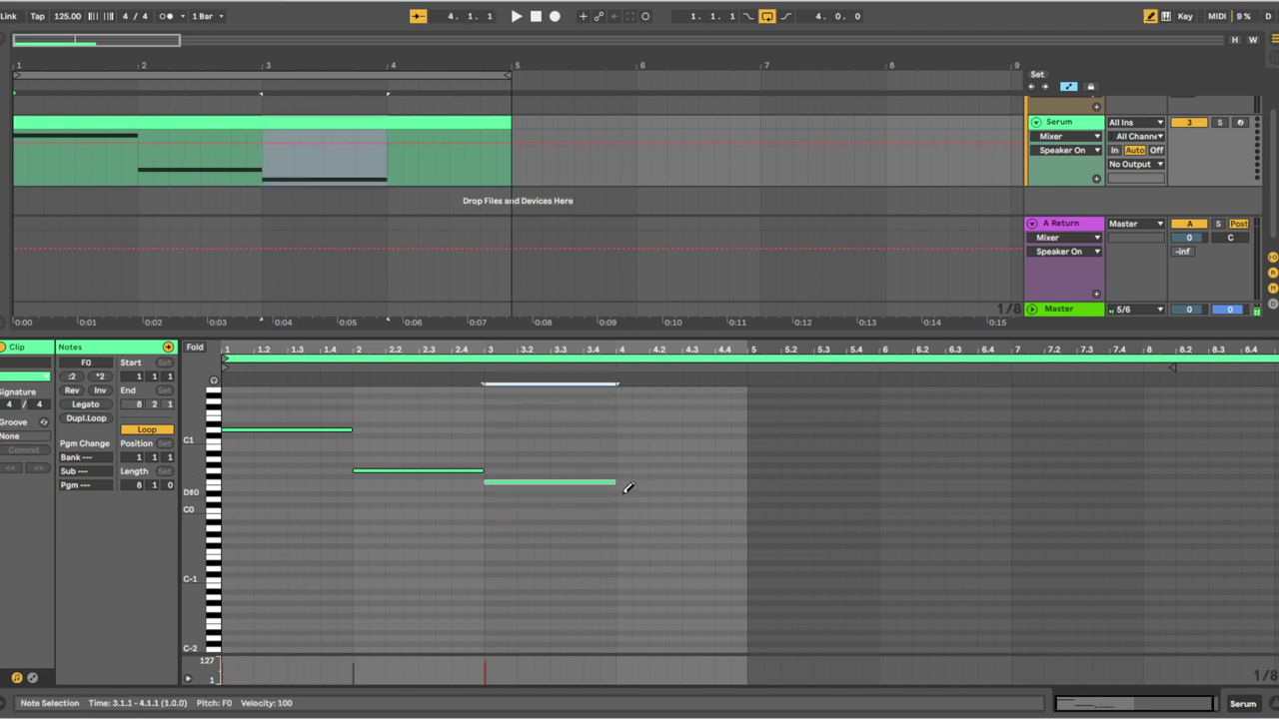
click(622, 499)
drag(623, 499, 714, 500)
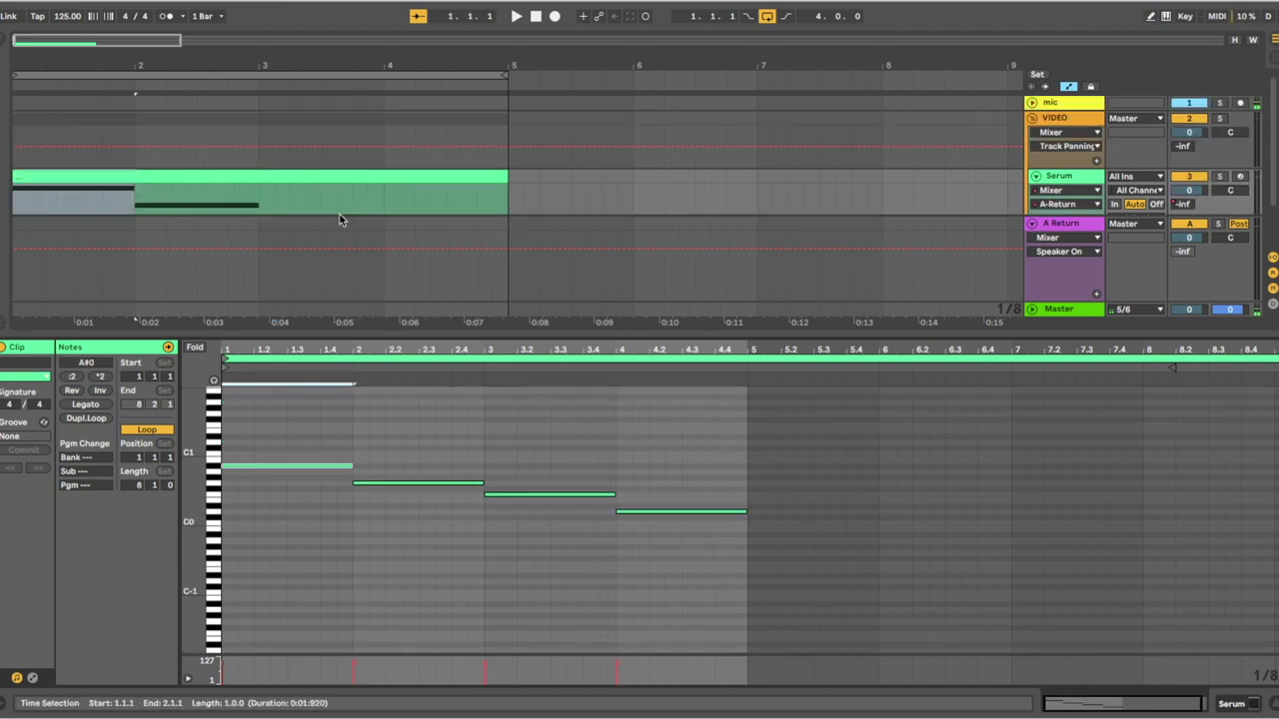
key(space)
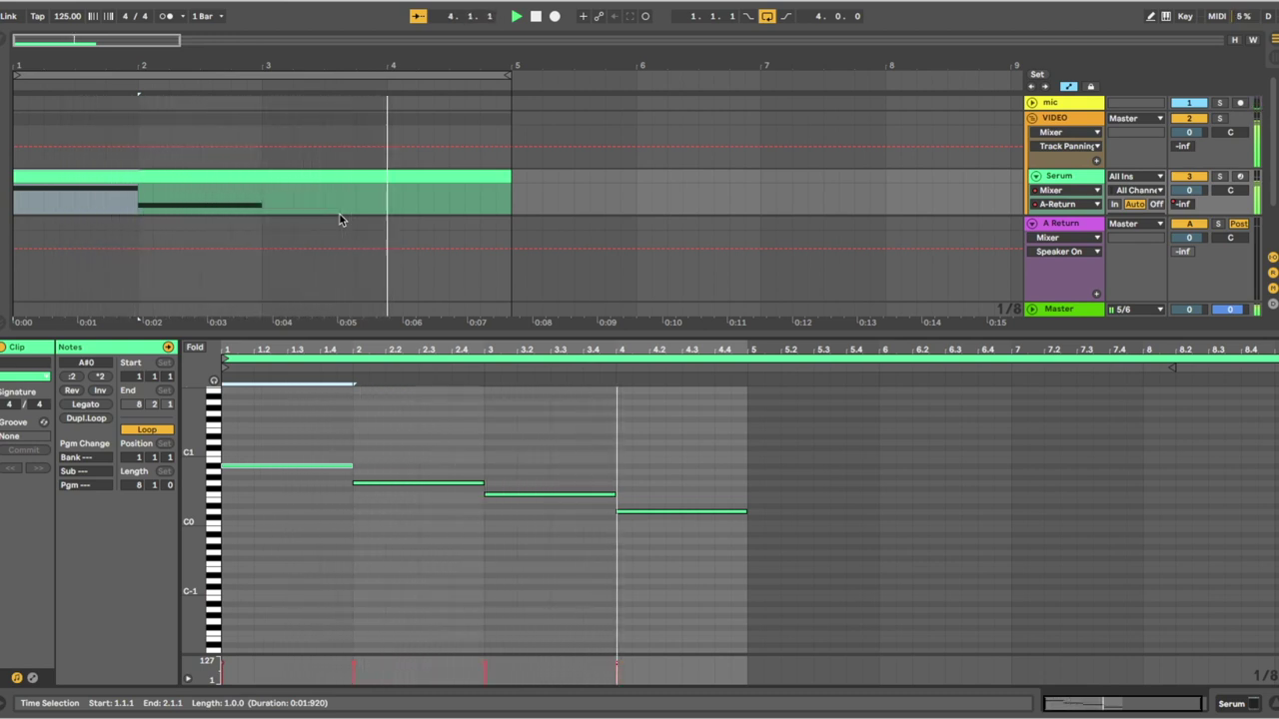
key(space)
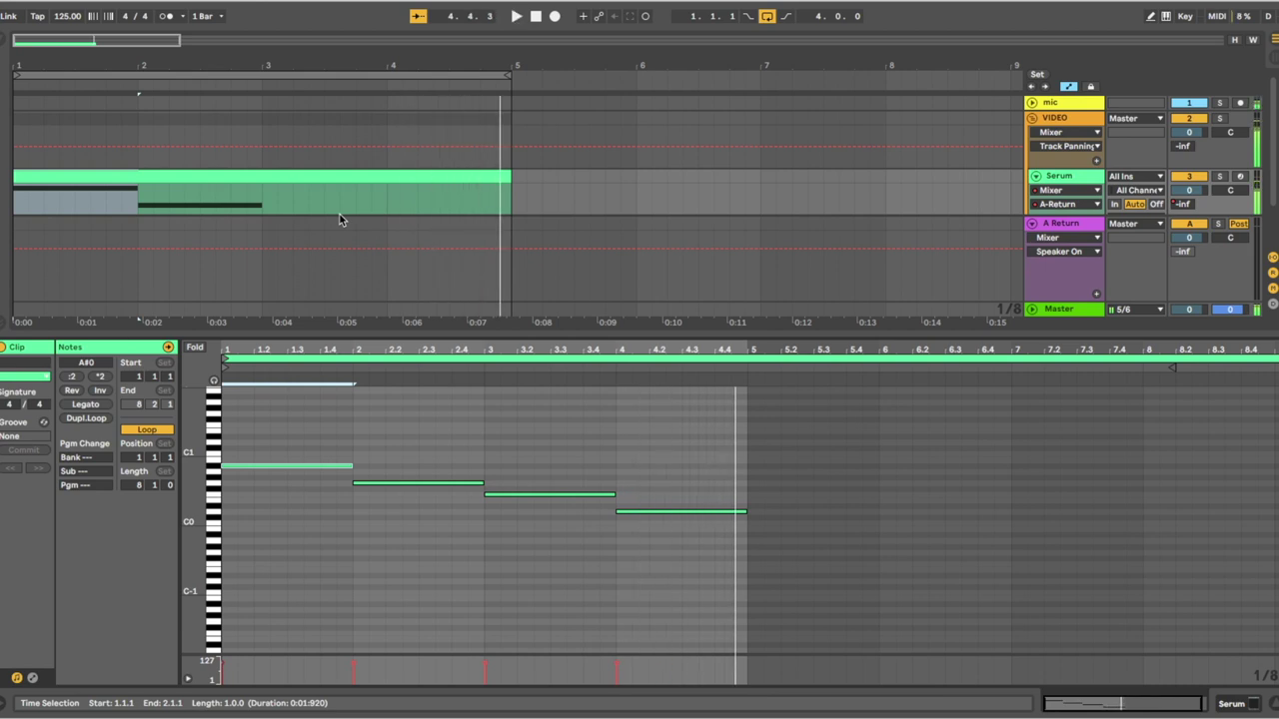
Step: Shorten the A#0 note in bar 1 to three beats and fill beat 1.4 with sixteenth notes D2, A#1, C2 and A1
click(346, 467)
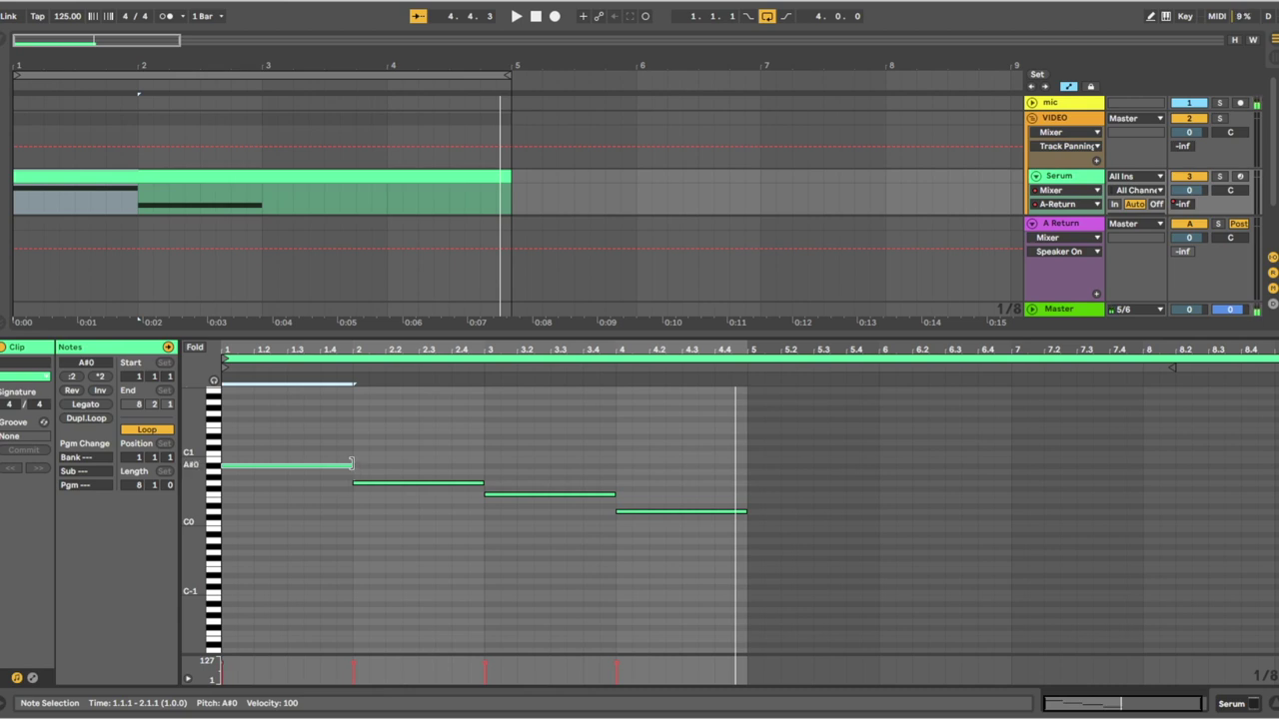
drag(346, 474, 316, 474)
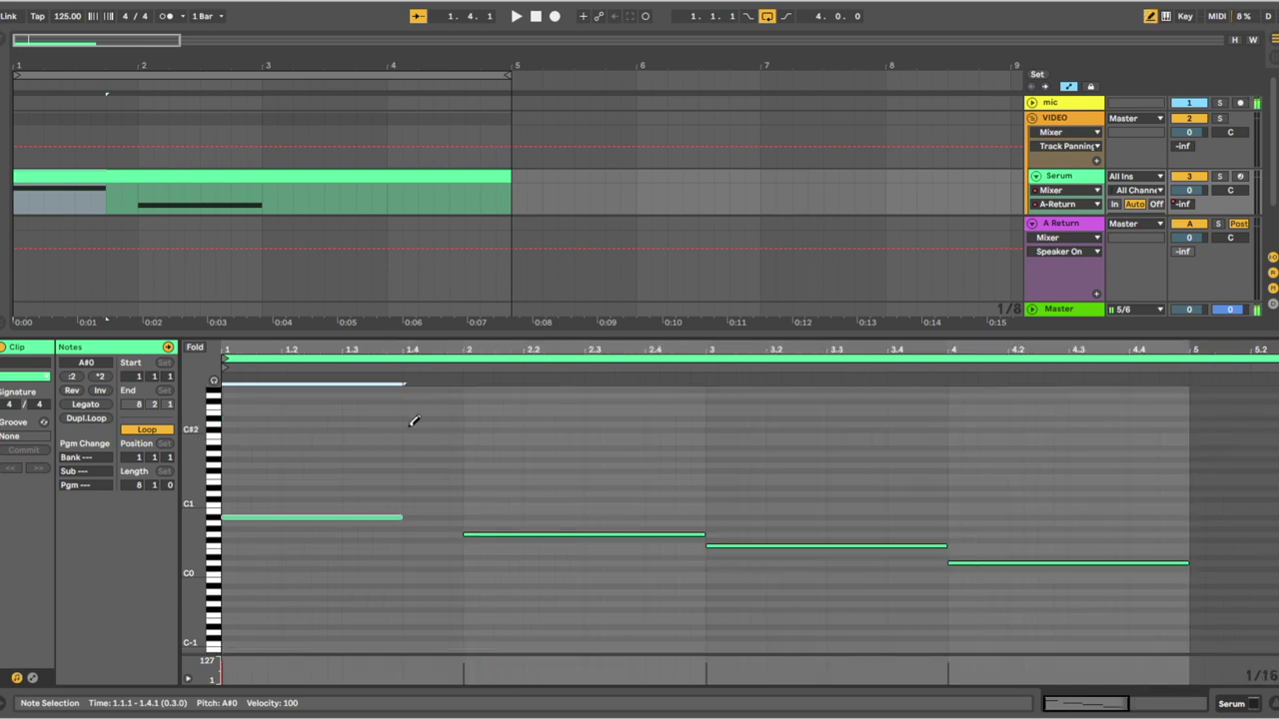
click(411, 424)
click(429, 448)
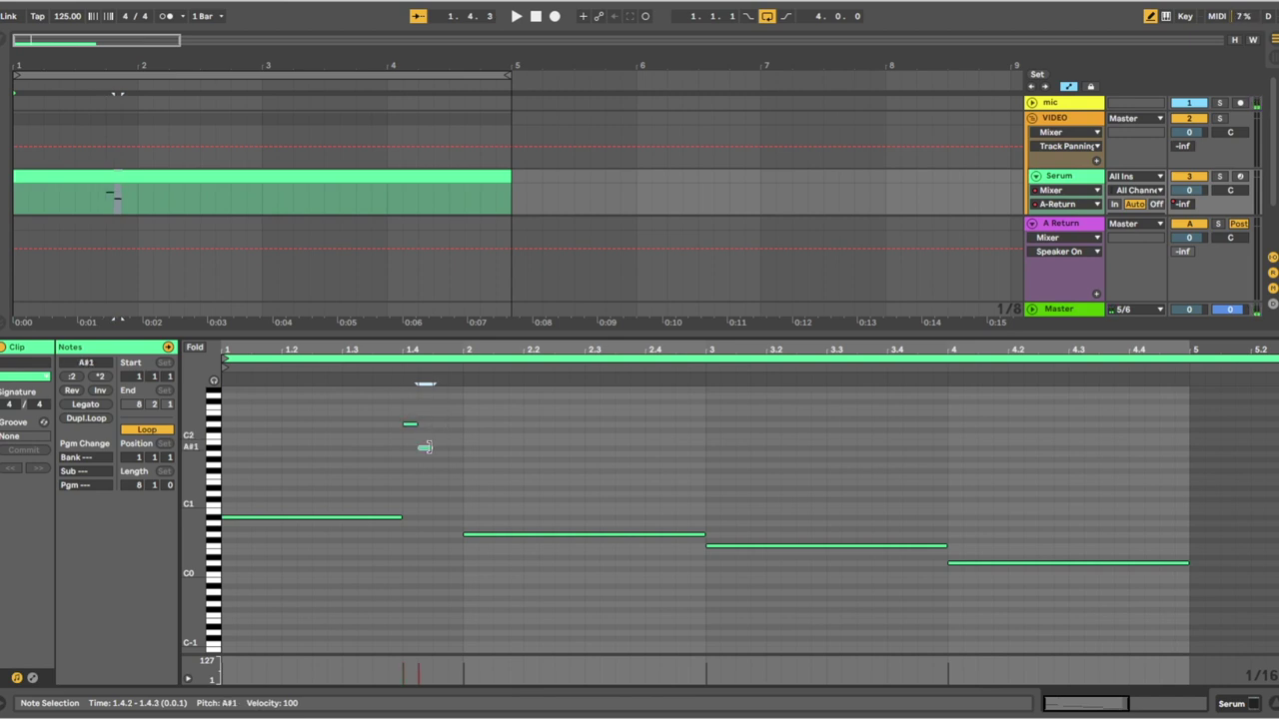
key(space)
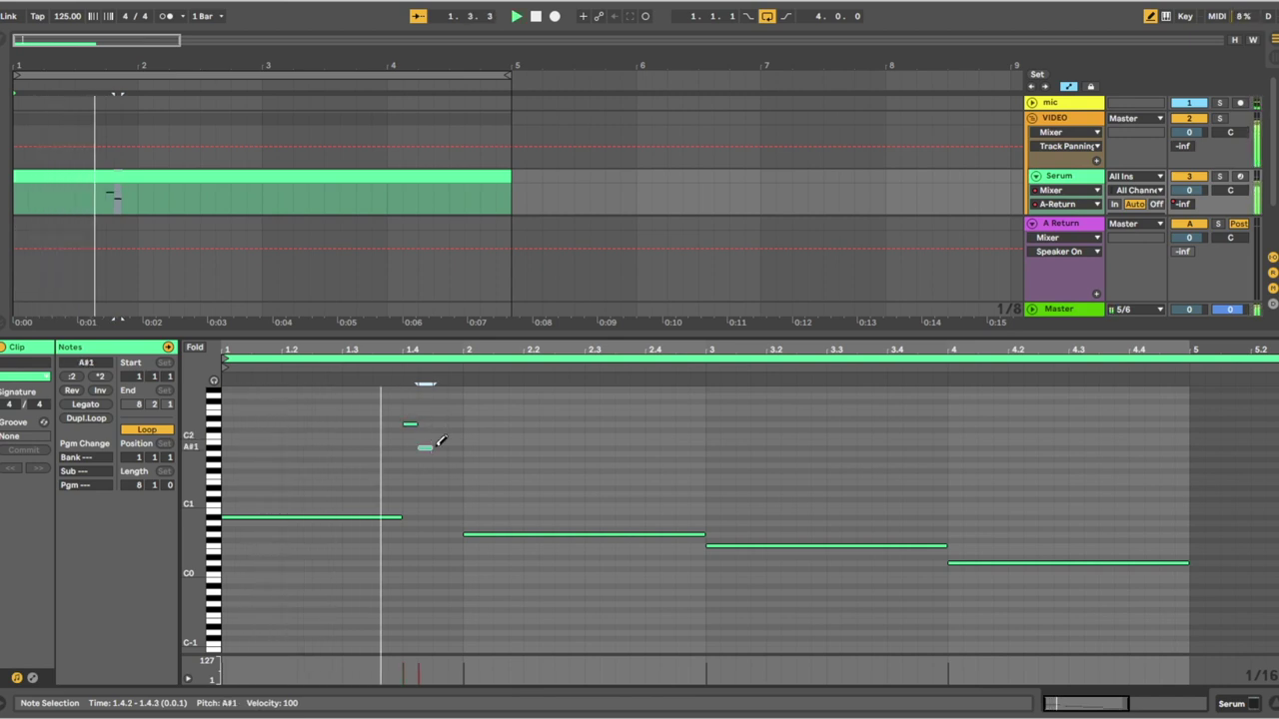
click(442, 437)
click(456, 452)
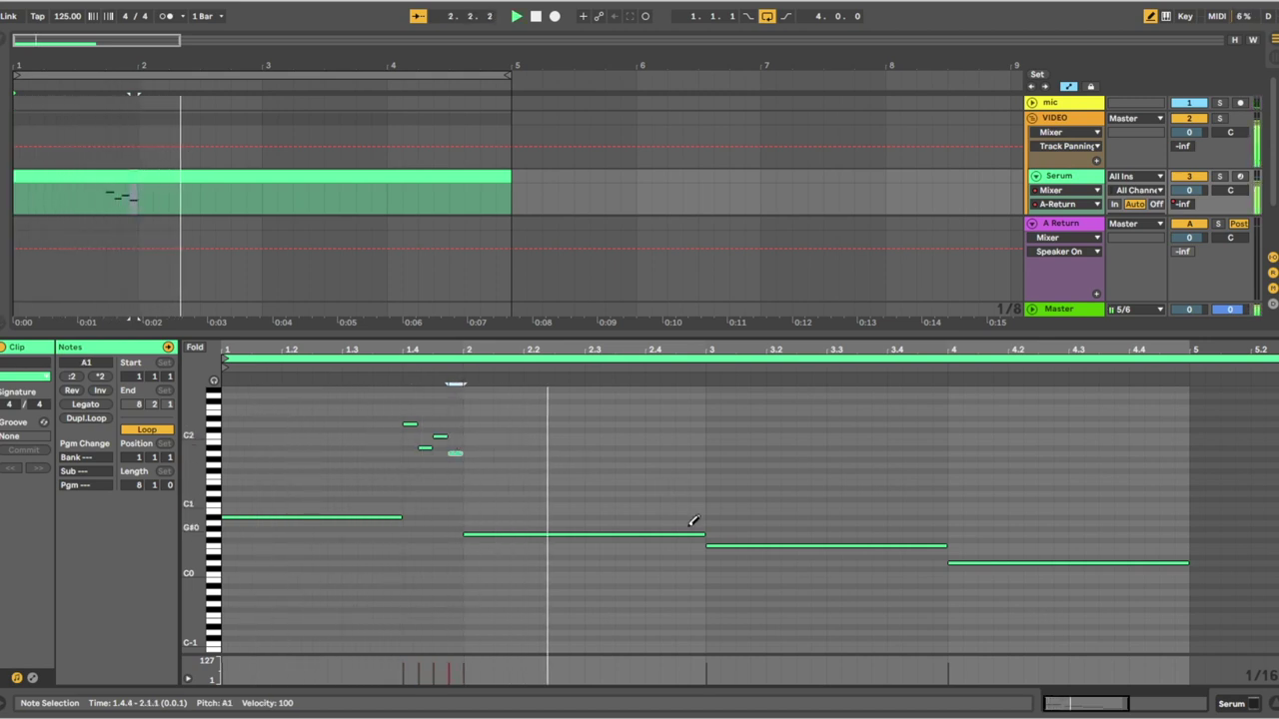
Step: Shorten the G0 note in bar 2 to three beats and fill beat 2.4 with eighth notes A1 and A#1
drag(705, 535, 646, 536)
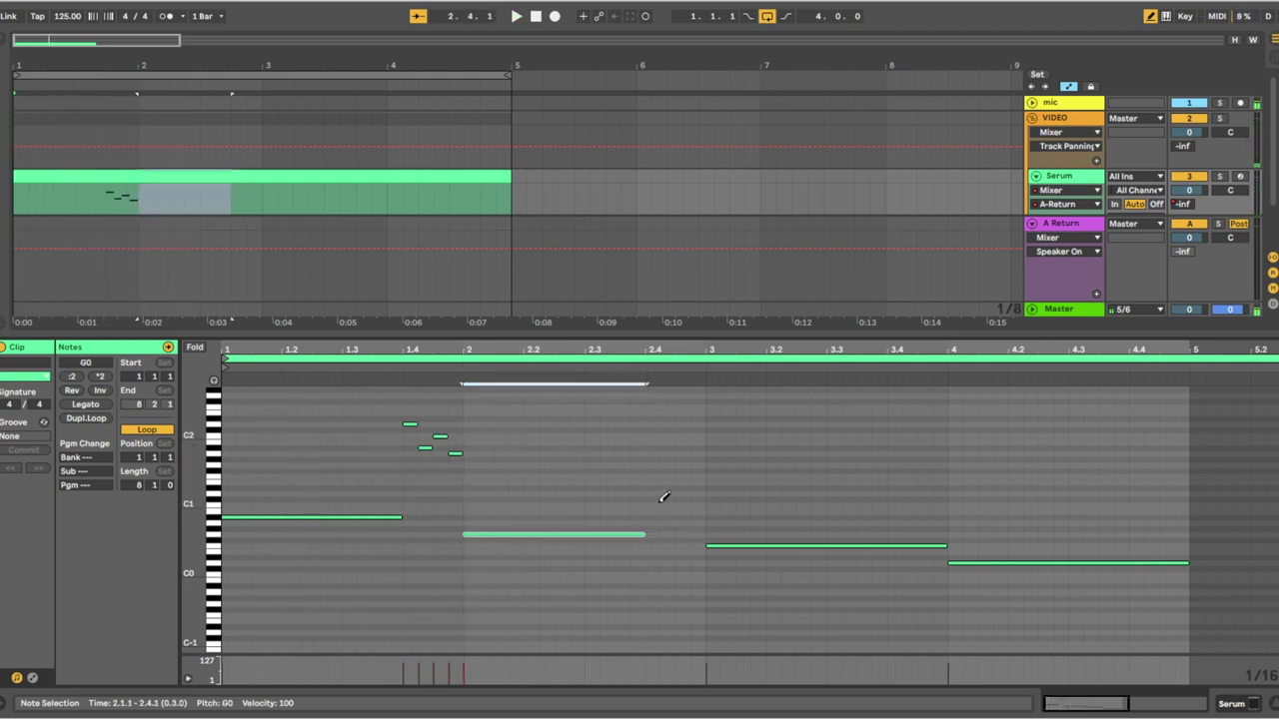
click(654, 453)
drag(659, 454, 699, 447)
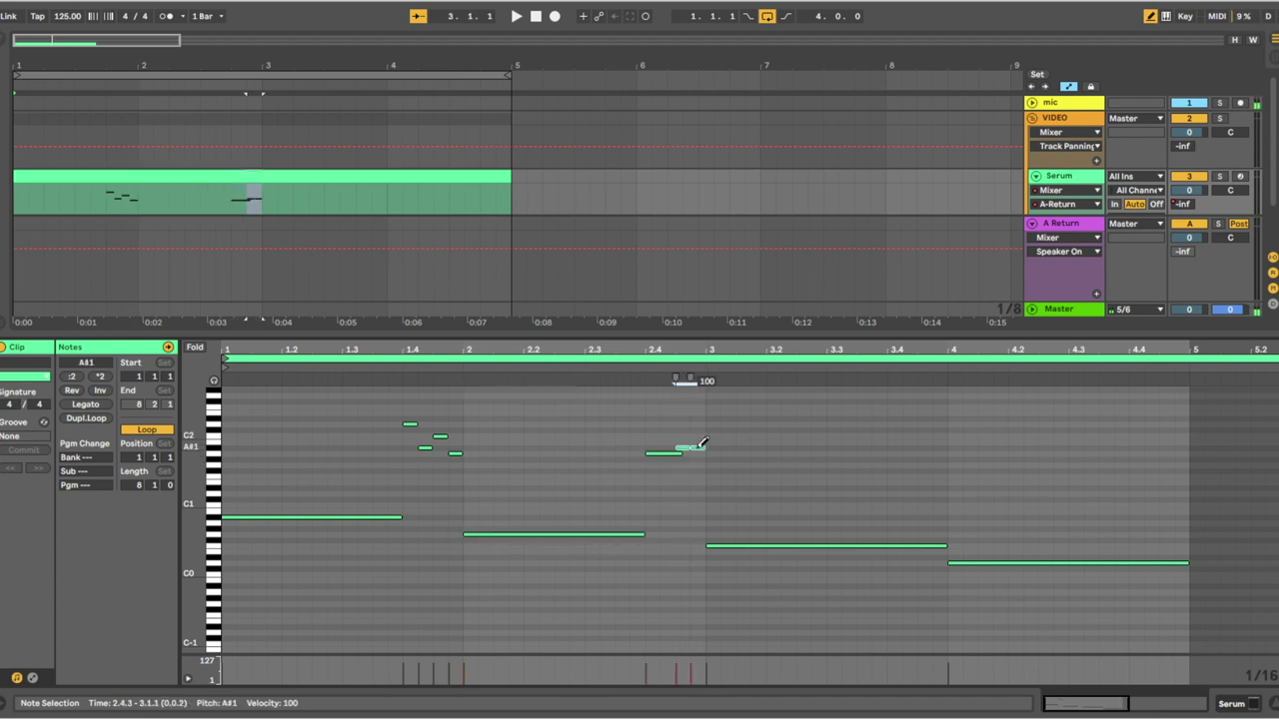
key(space)
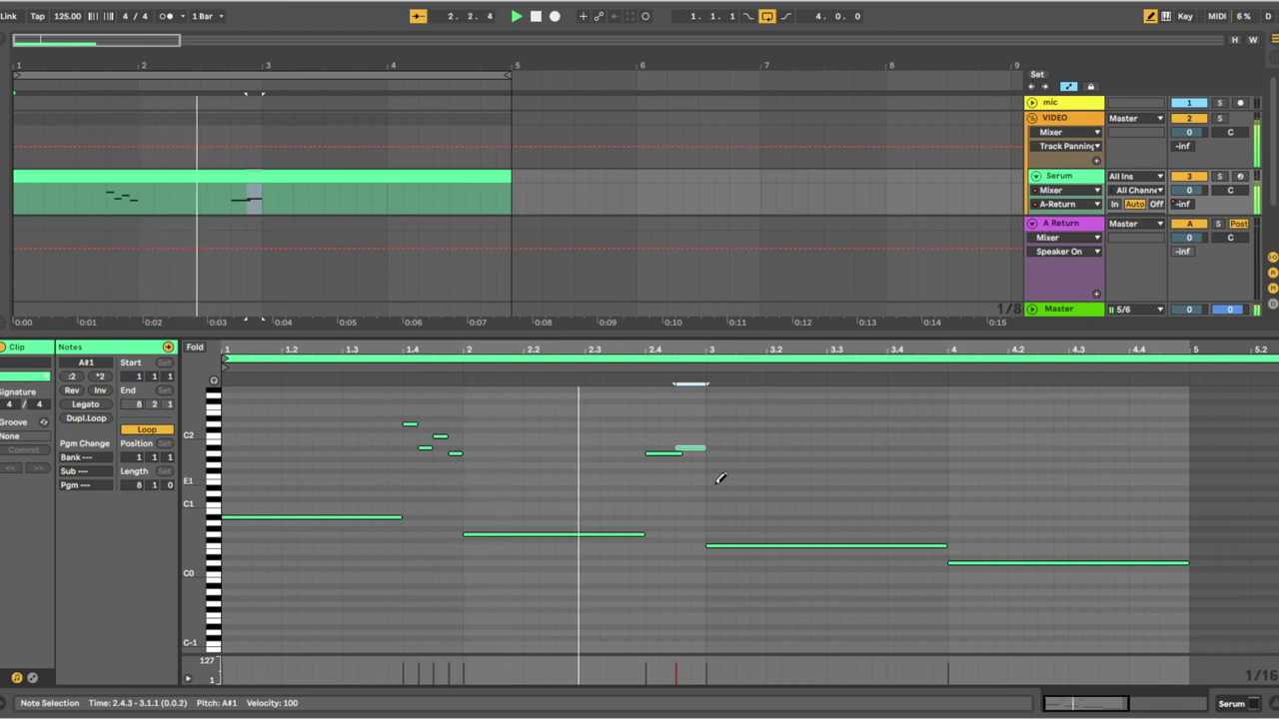
key(space)
scroll(700, 467, right, 1)
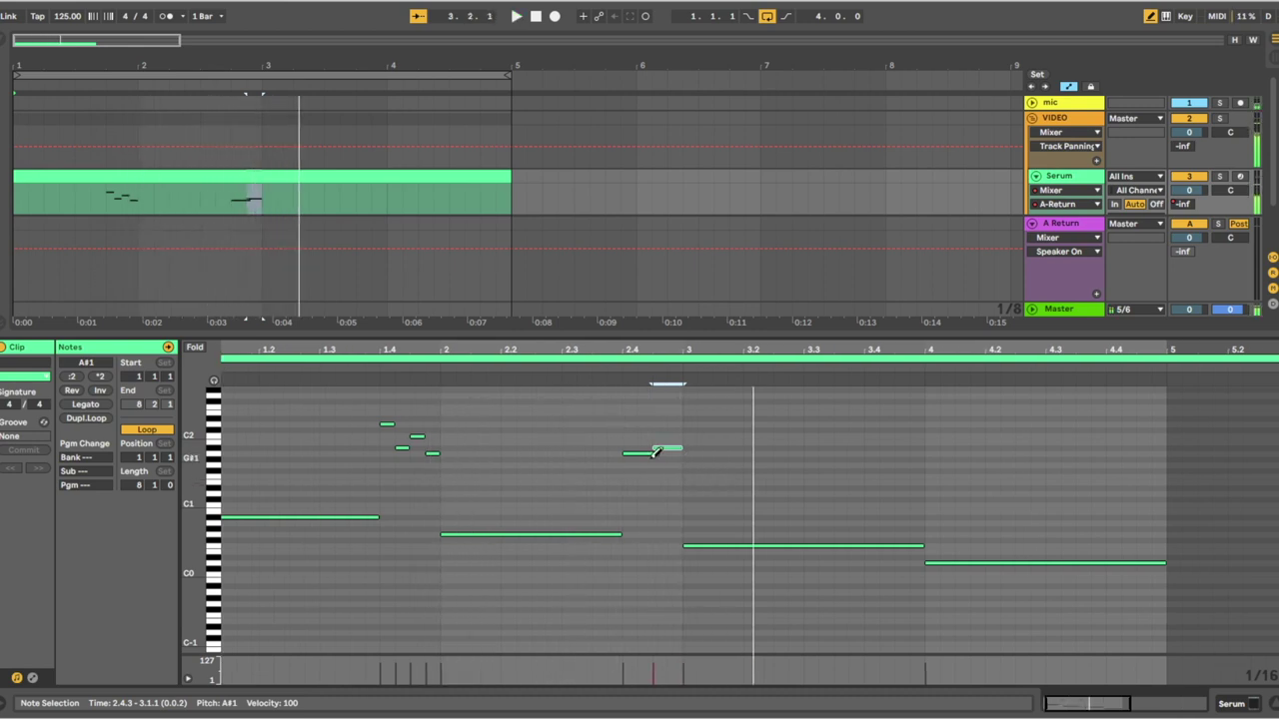
click(657, 456)
Step: Shorten the F0 note in bar 3 to three beats, try A1 and D1 notes in beat 3.4, and play them back
click(912, 547)
drag(913, 546, 866, 547)
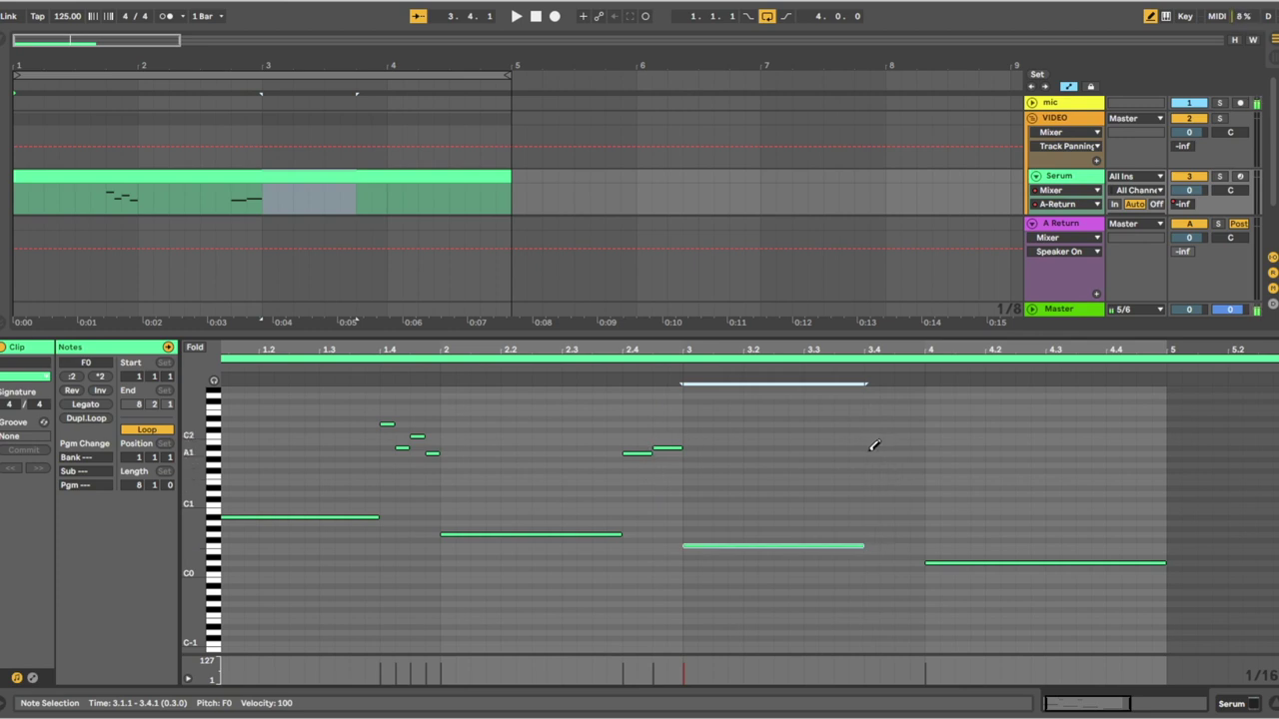
drag(871, 454, 910, 453)
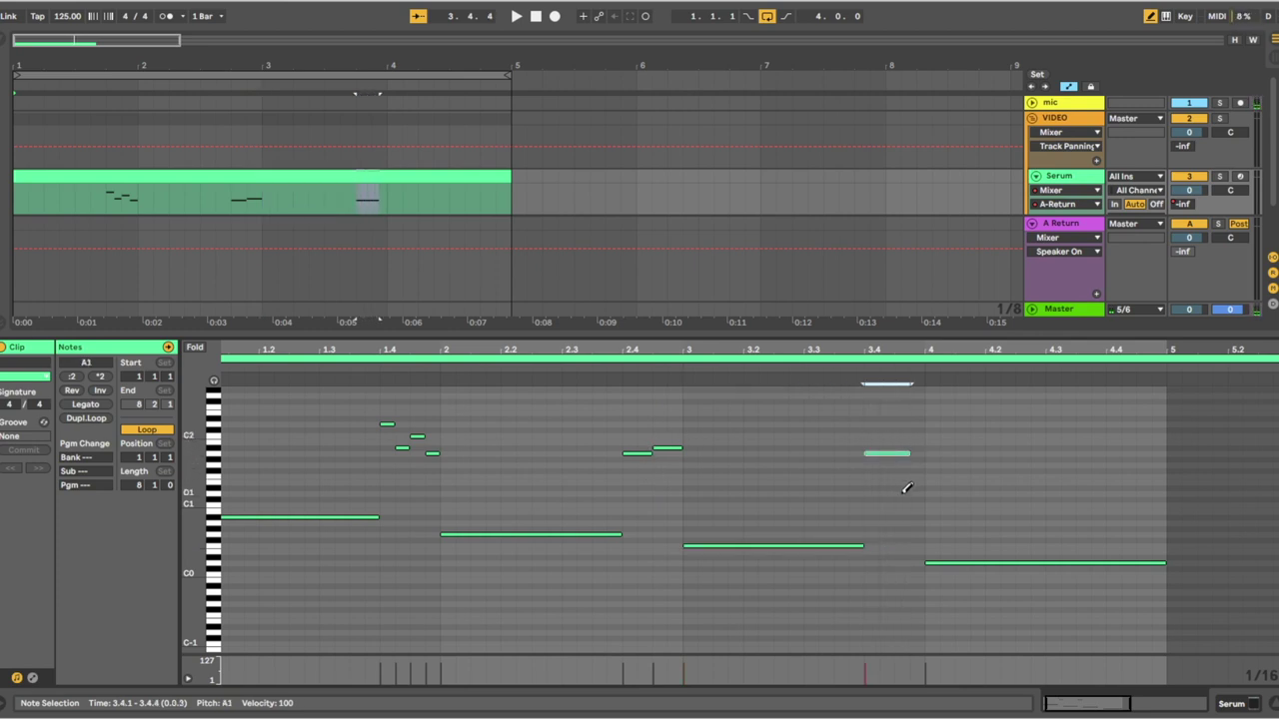
click(903, 494)
key(space)
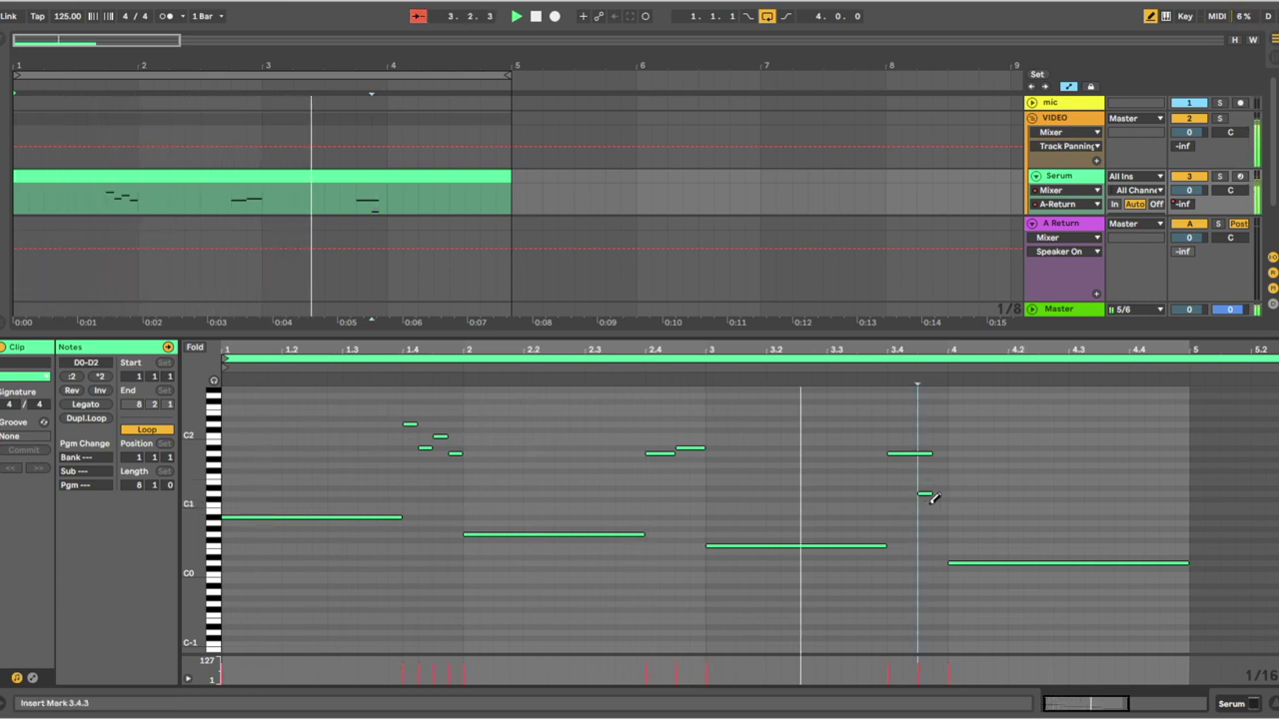
click(940, 493)
click(927, 493)
click(866, 382)
key(space)
key(space)
key(space)
Step: Replace the D1 at 3.4.3 with an eighth-note E1 and trim the preceding A1 to end at 3.4.3
click(675, 499)
click(676, 482)
click(660, 483)
click(673, 499)
click(672, 494)
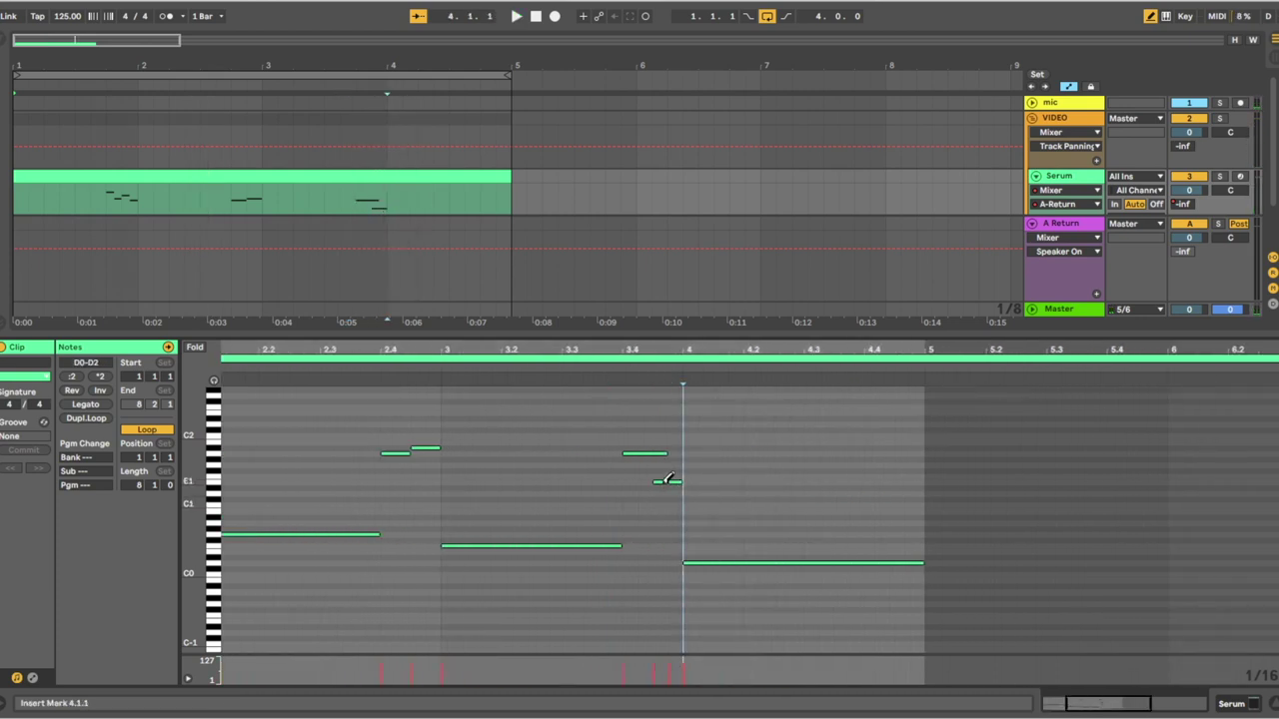
click(664, 481)
drag(667, 454, 656, 454)
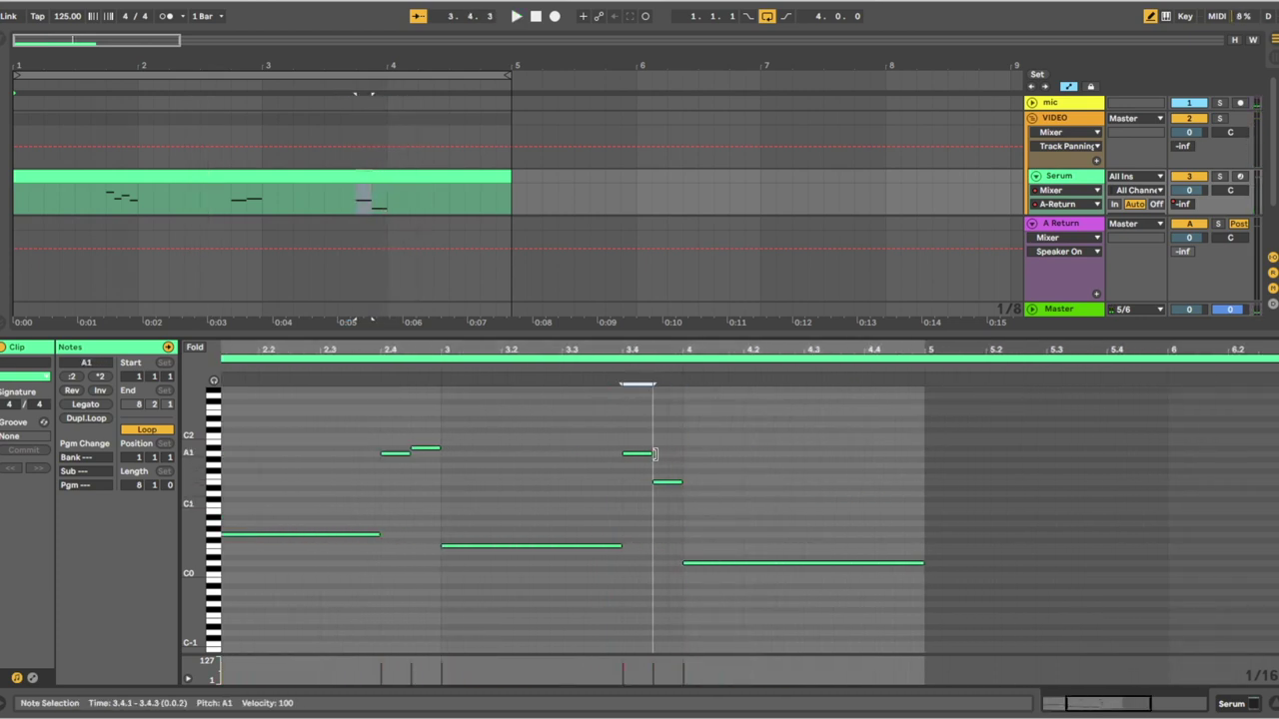
key(space)
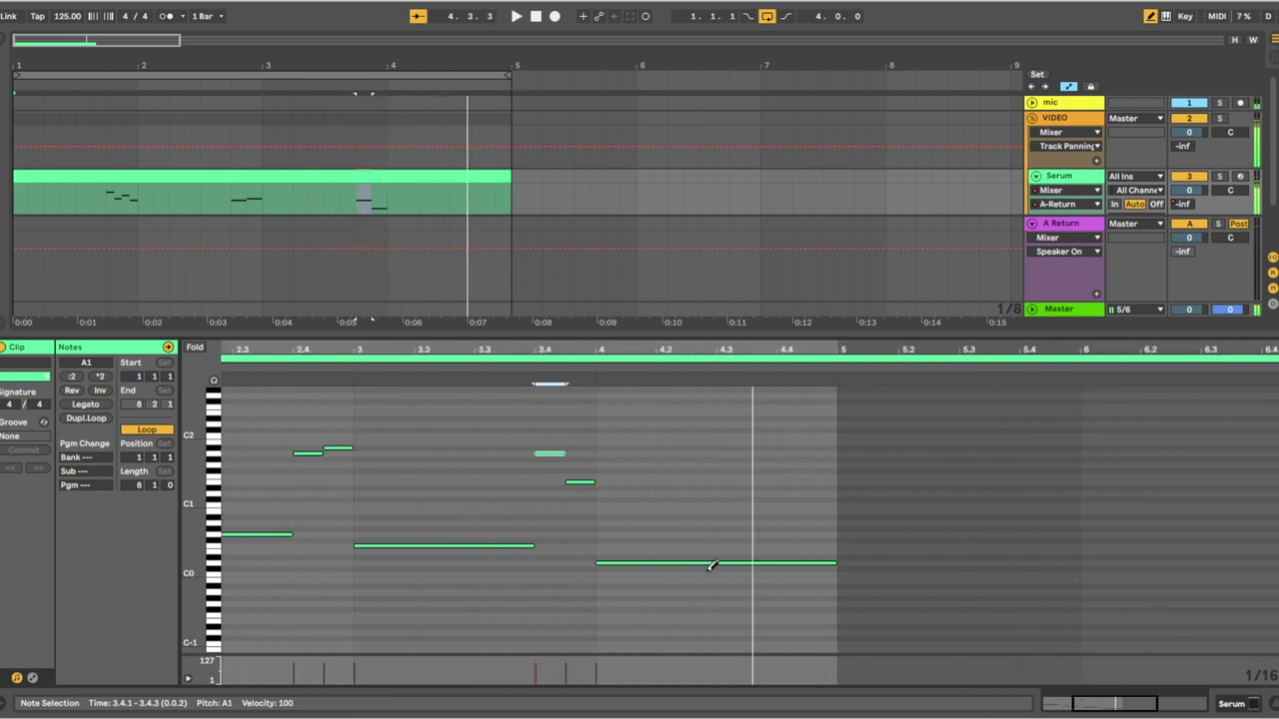
Step: Replace the bar 4 D0 note with two D0 notes, from 4.1.1 to 4.2.3 and from there to 5.1.1, and play them
click(663, 563)
click(663, 562)
drag(671, 563, 837, 563)
scroll(710, 566, up, 5)
drag(488, 565, 685, 562)
key(space)
key(space)
drag(506, 562, 672, 563)
key(space)
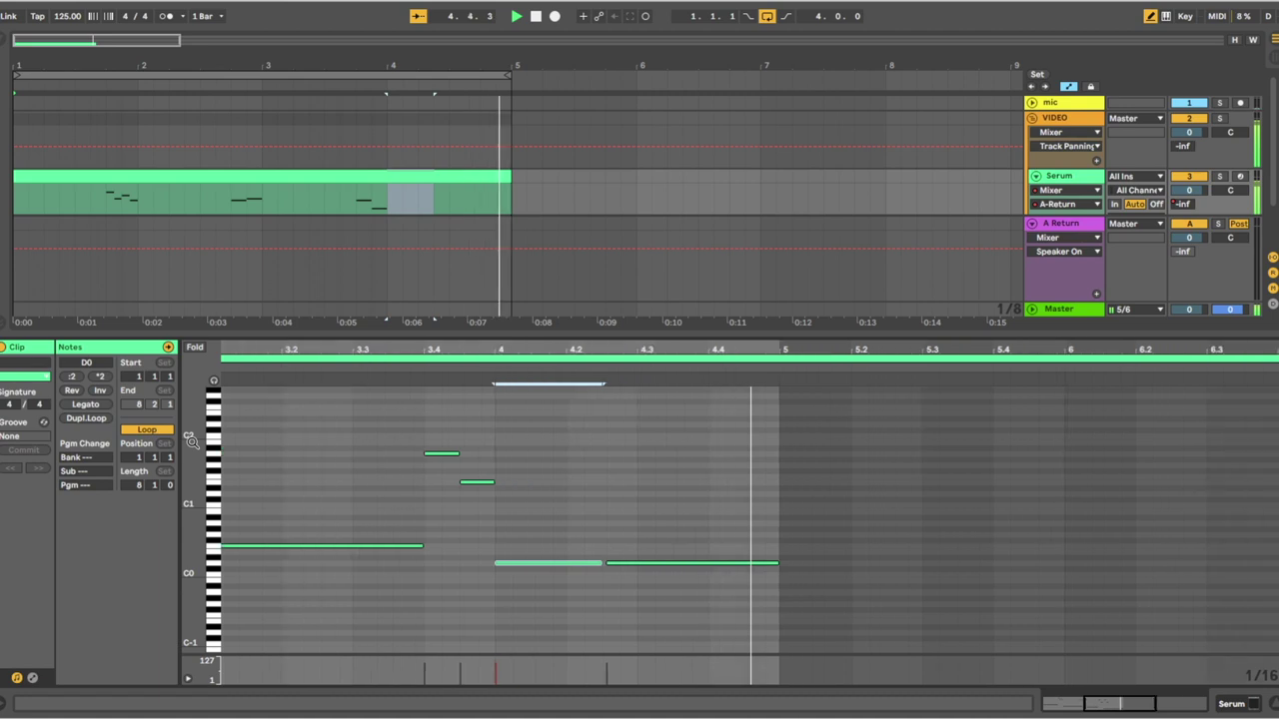
key(space)
Step: Select the whole Serum clip, shrink the note editor and open the Serum instrument's plugin window
scroll(190, 437, up, 1)
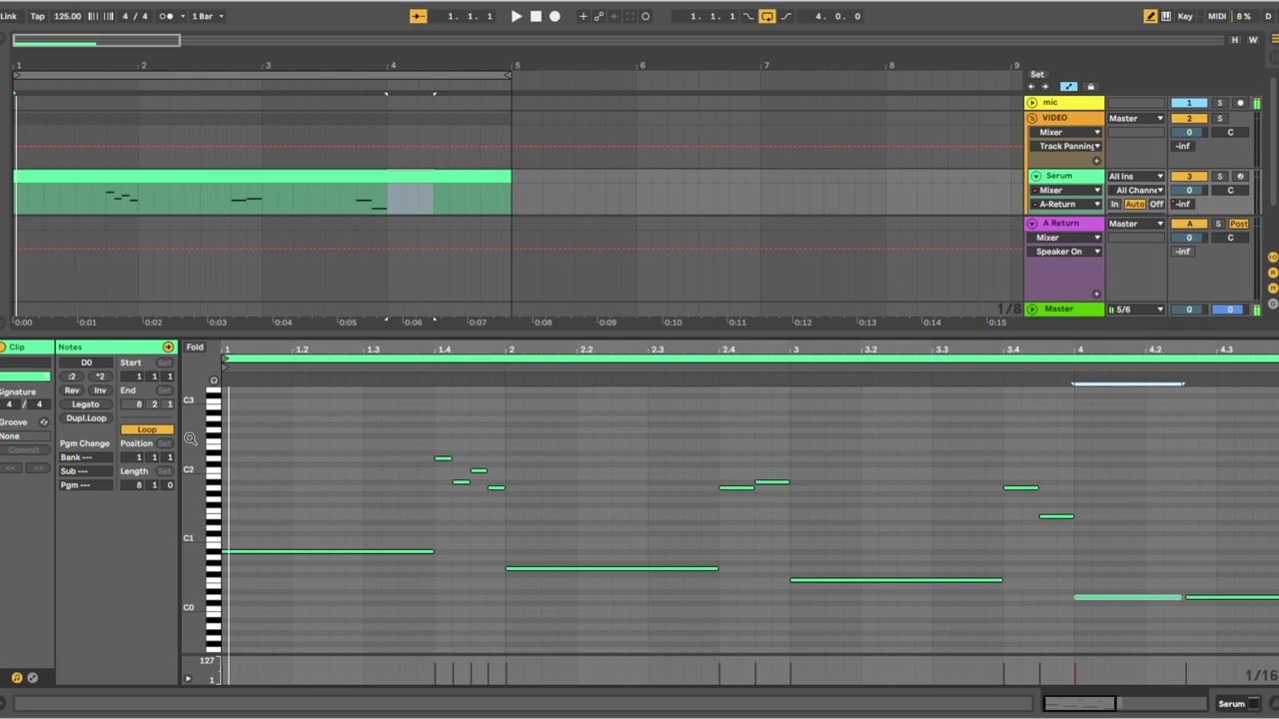
key(ctrl+a)
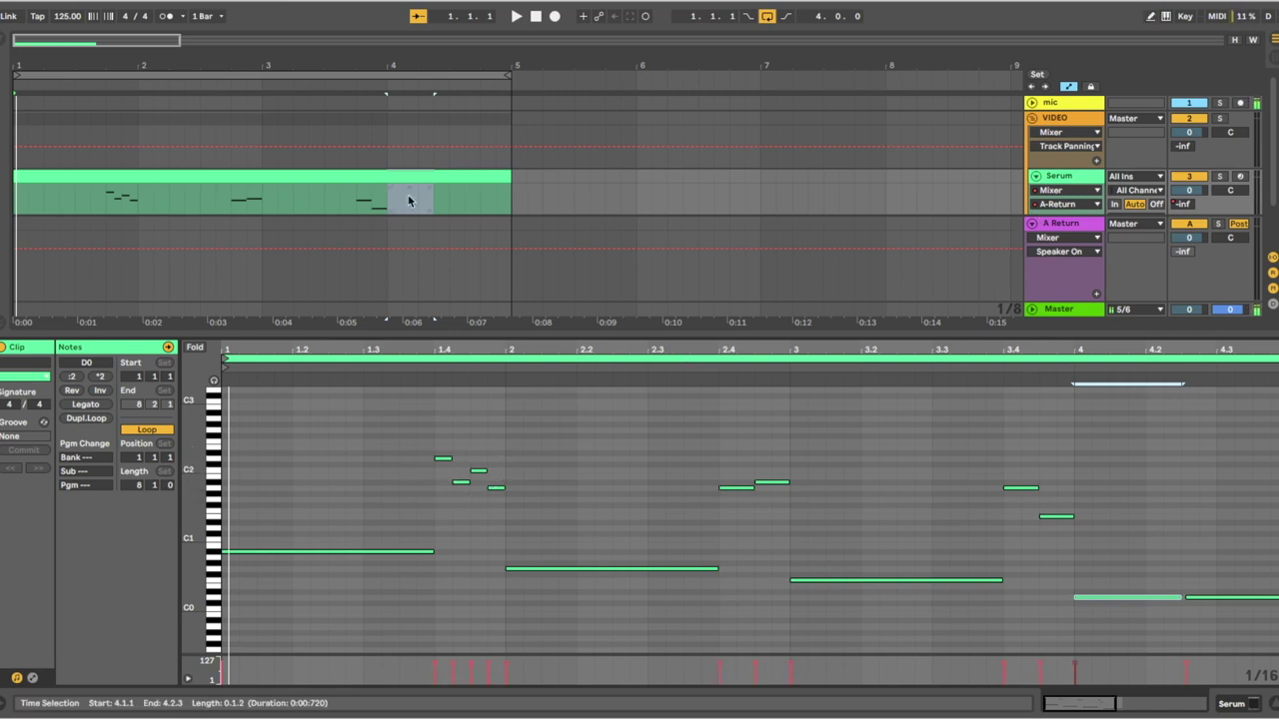
click(311, 175)
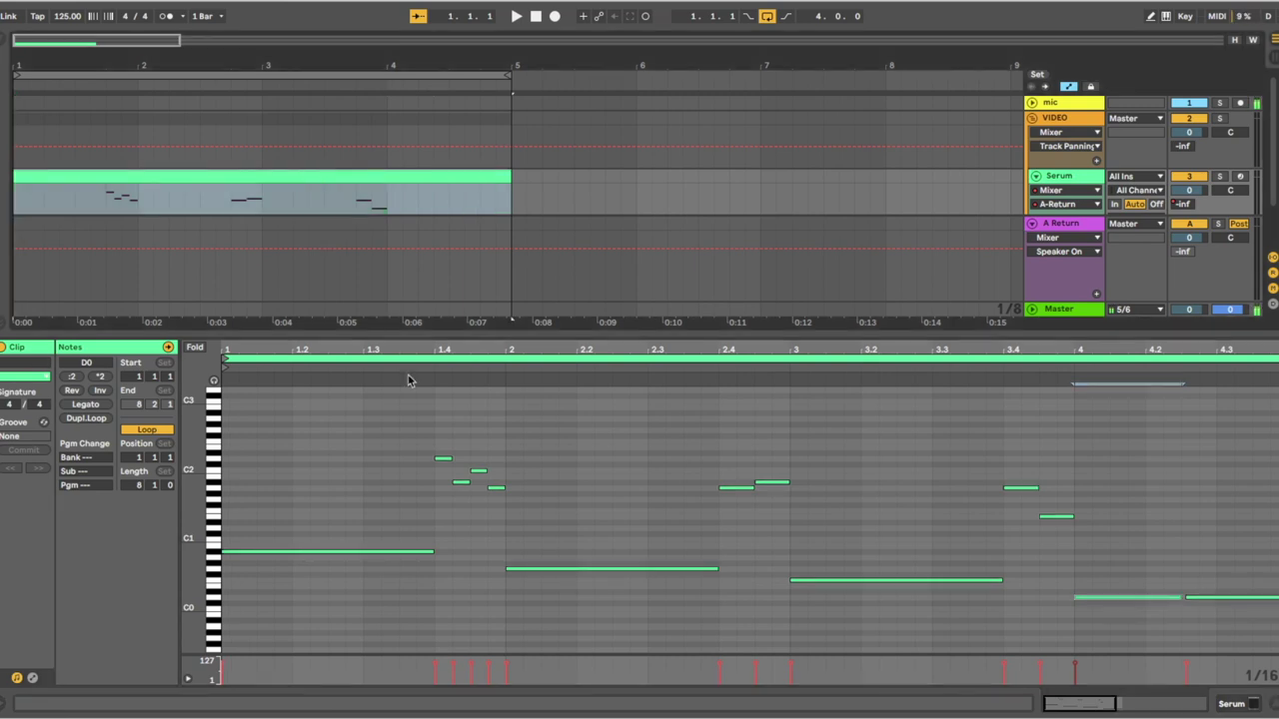
drag(669, 335, 690, 431)
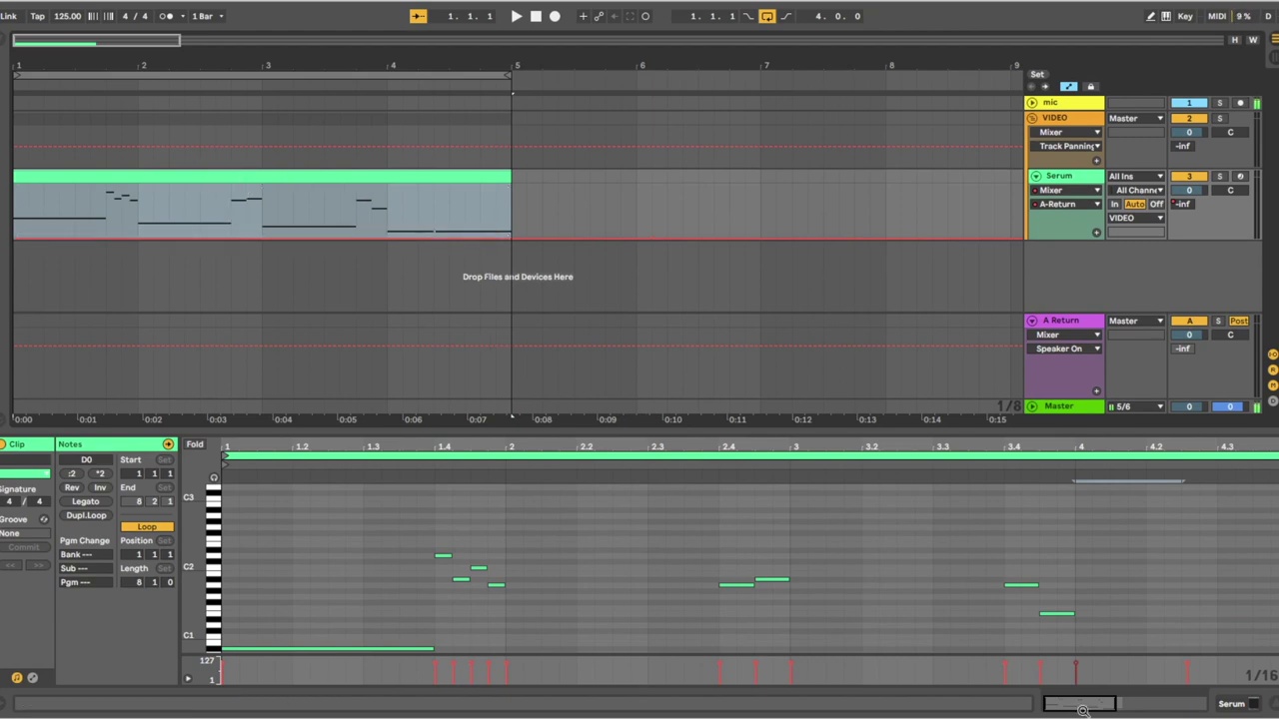
click(1255, 706)
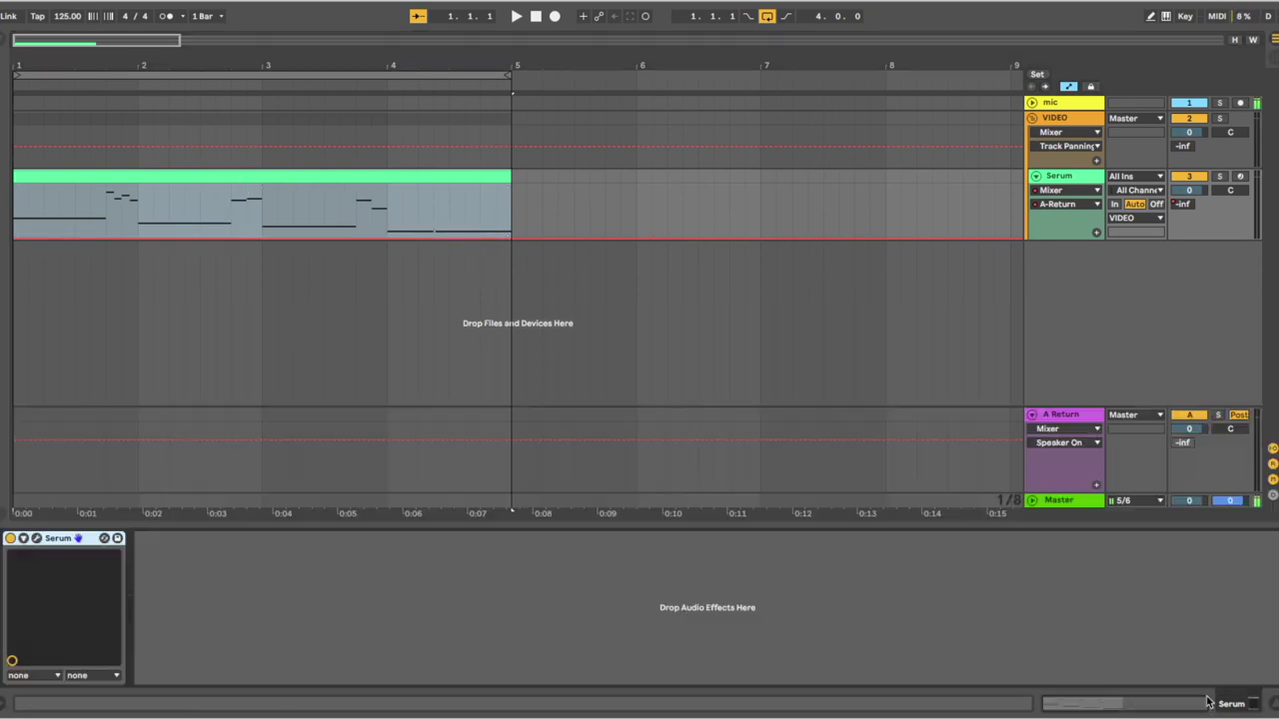
click(36, 538)
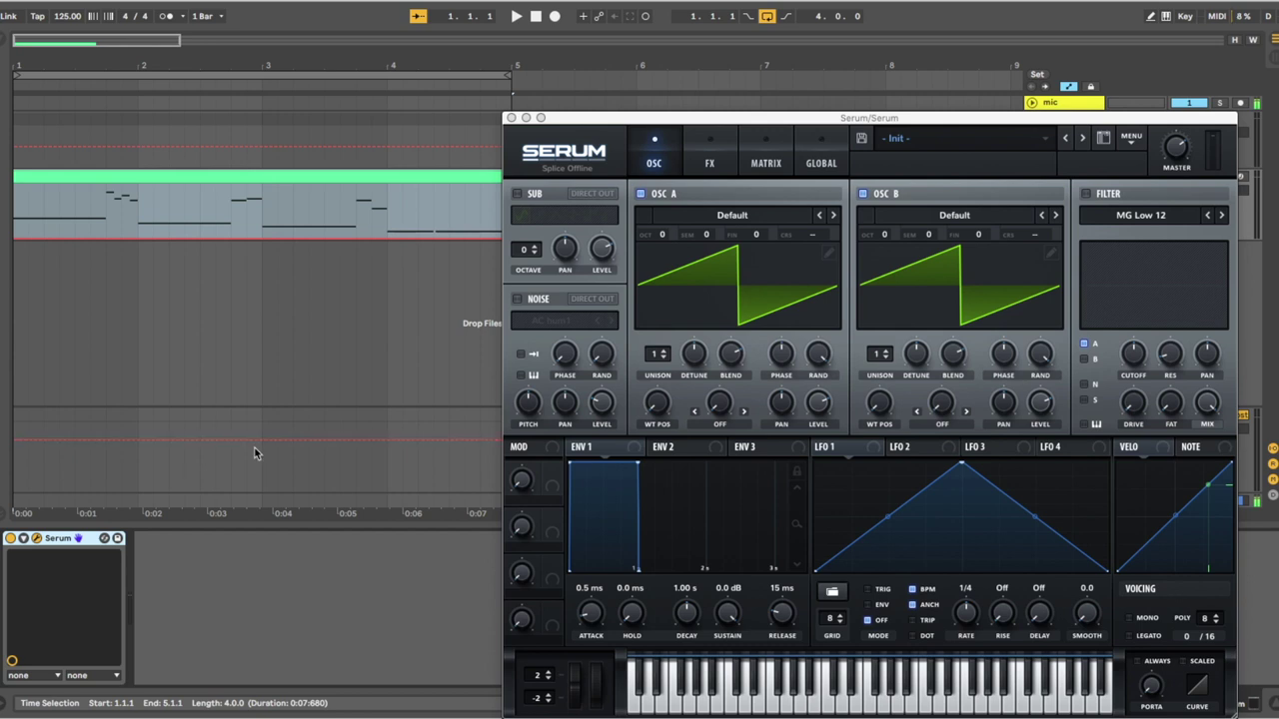
Step: Enable Serum's MG Low 12 filter, lower its cutoff slightly and play the clip
click(1087, 195)
drag(1040, 125, 780, 125)
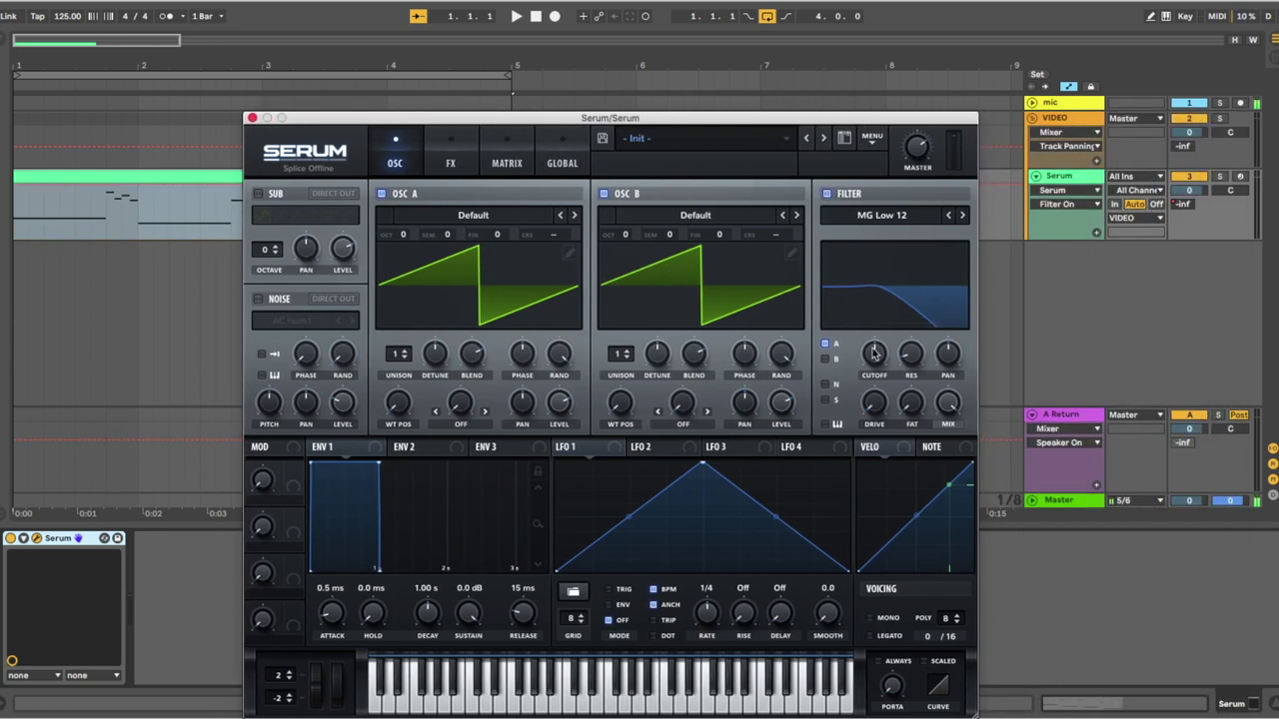
click(873, 355)
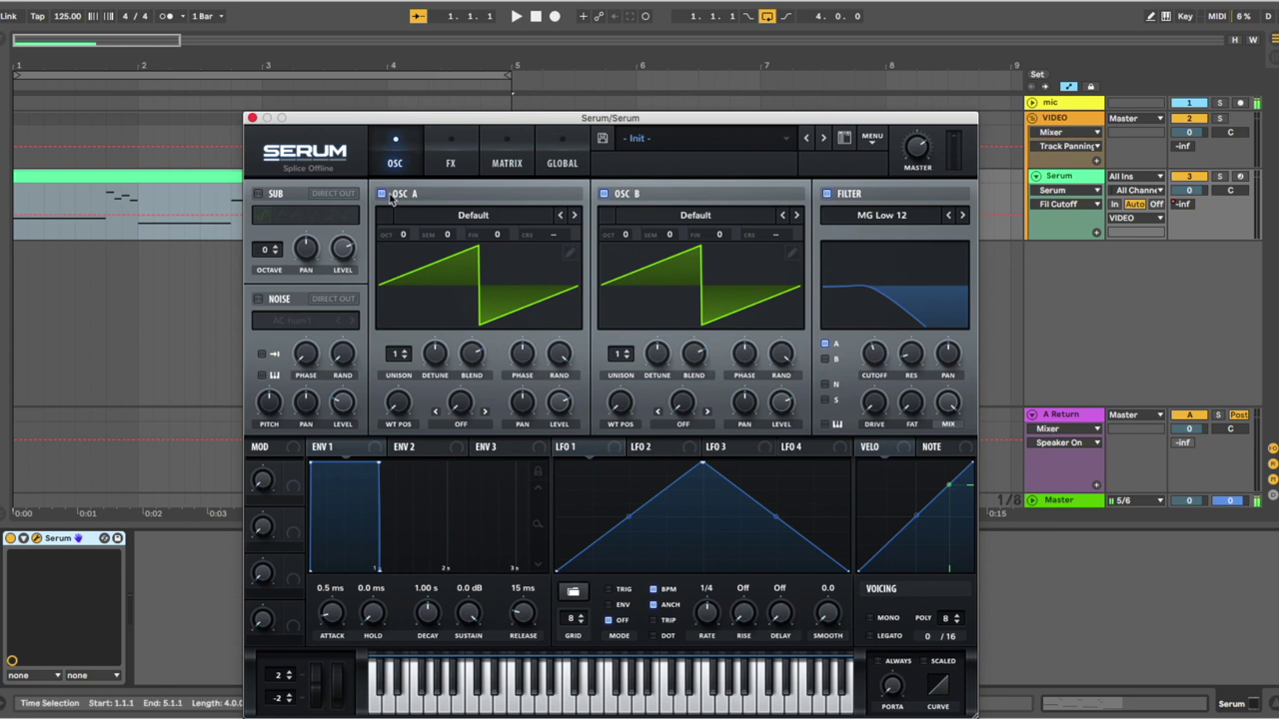
click(516, 17)
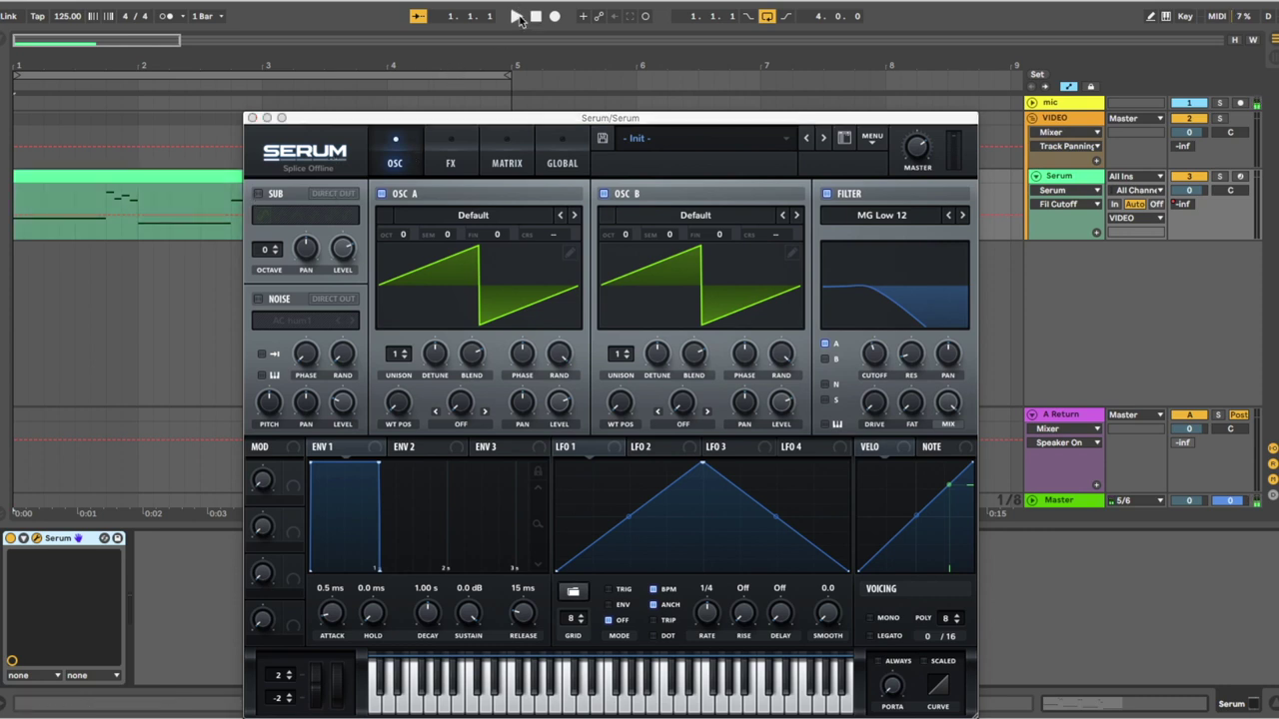
click(517, 17)
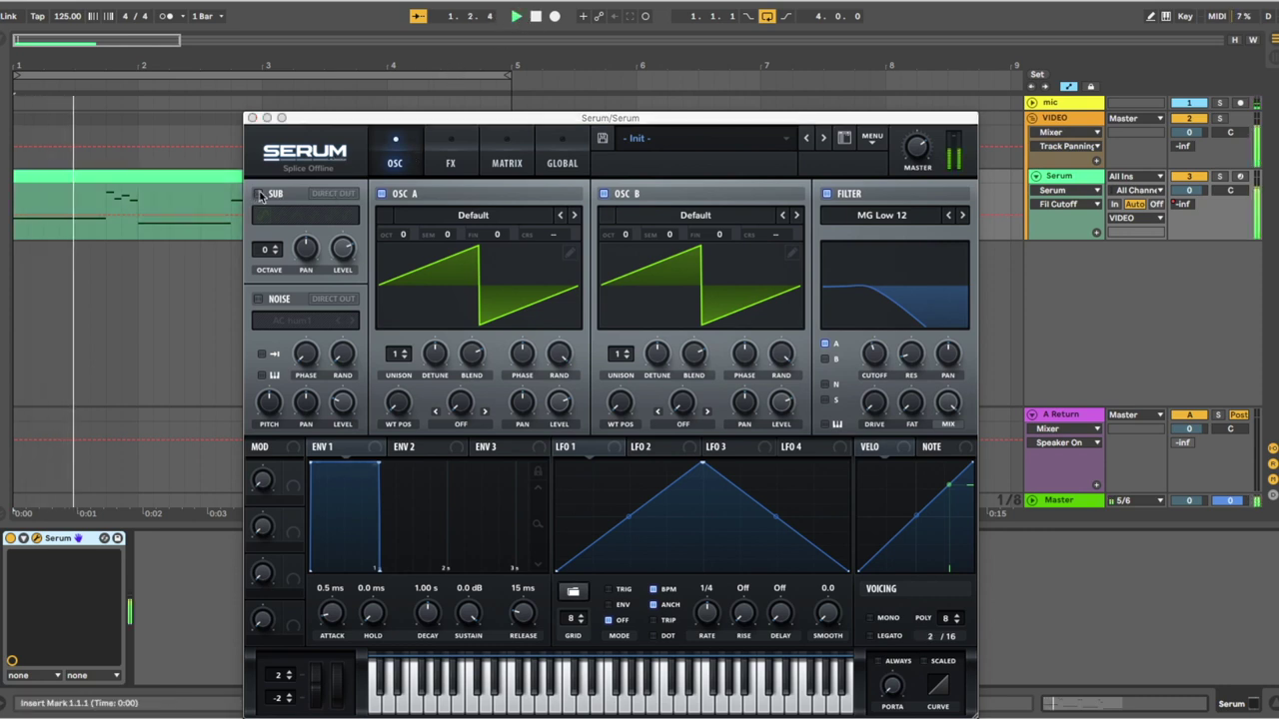
Step: Enable Serum's sub oscillator and raise the filter cutoff while the clip plays
click(259, 194)
mouse_move(874, 358)
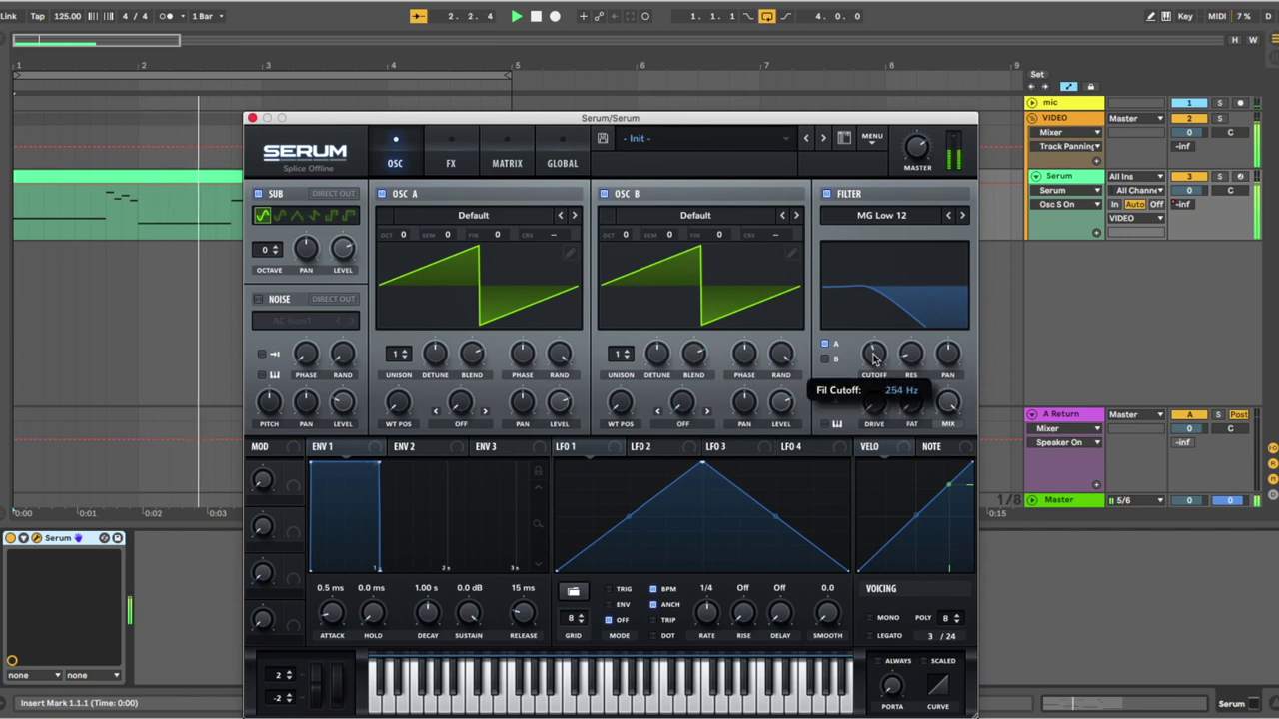
drag(874, 358, 880, 302)
drag(869, 362, 858, 299)
key(space)
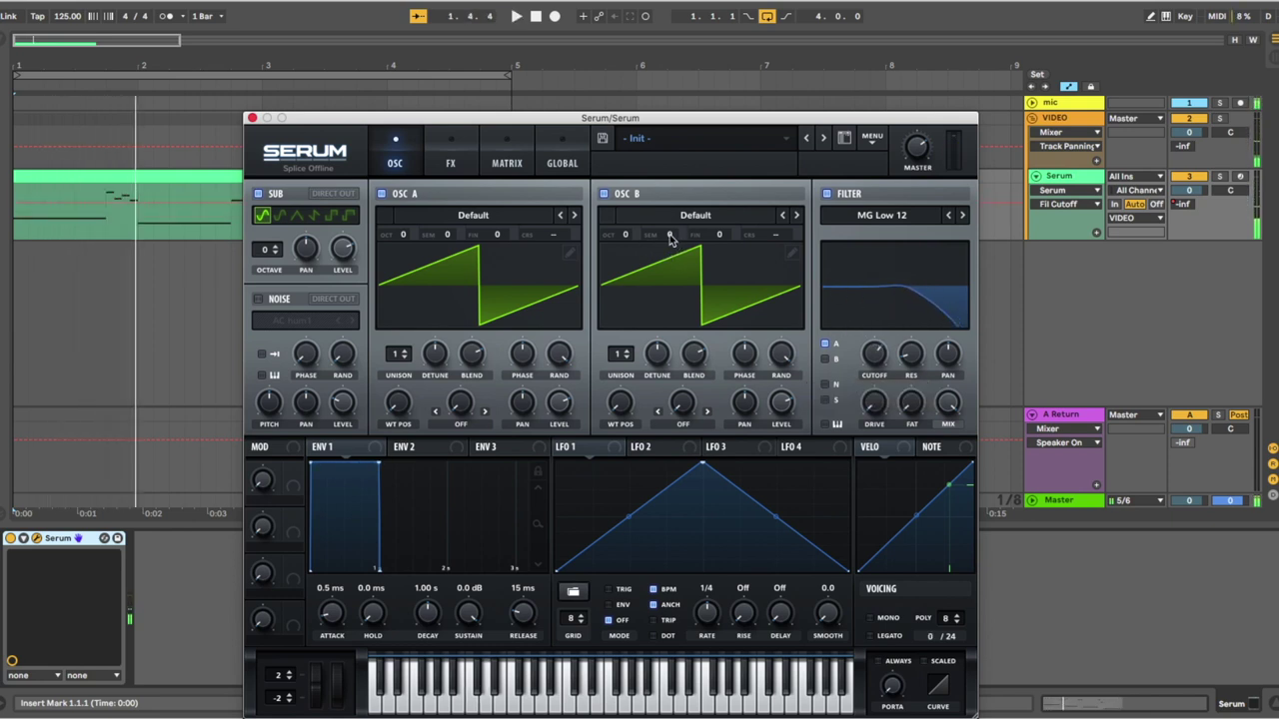
Step: Tune oscillator B to +1 octave and +7 semitones and play the clip
drag(670, 242, 674, 184)
drag(625, 238, 626, 221)
key(space)
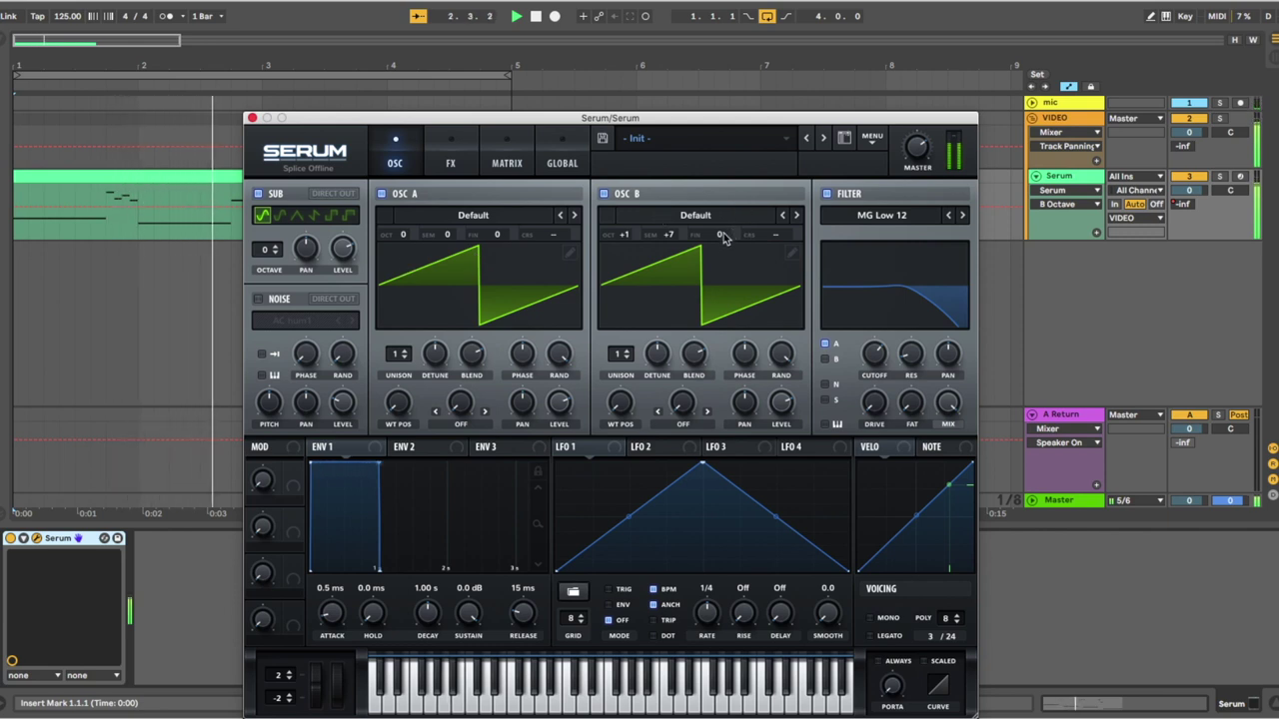
Step: Lower the filter cutoff with oscillator B also routed through the filter, and close Serum's plugin window
drag(875, 356, 837, 337)
click(826, 359)
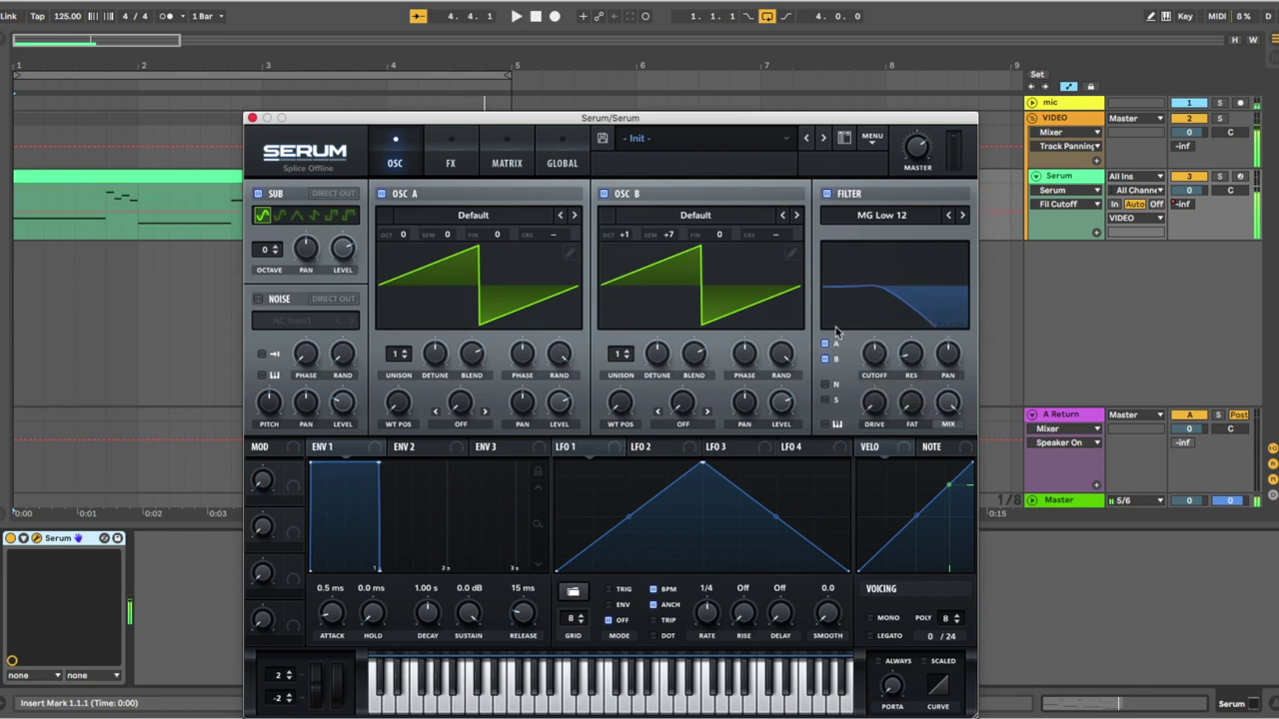
drag(591, 118, 707, 118)
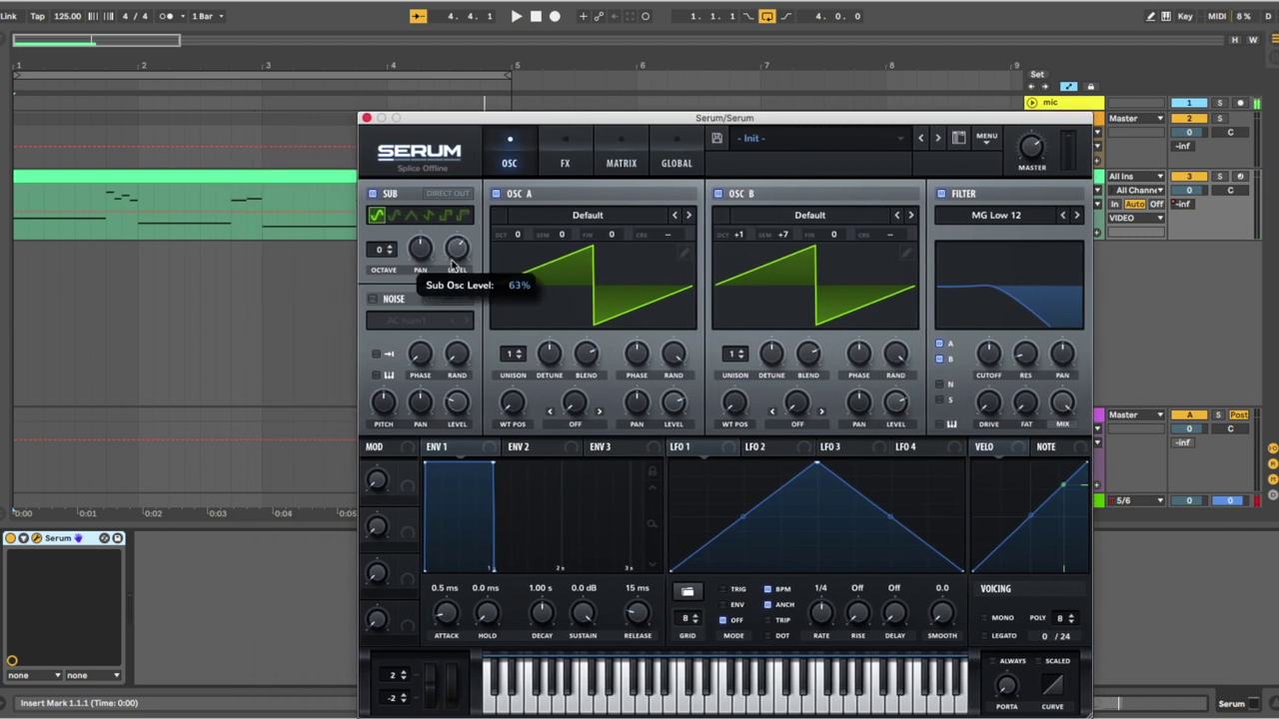
drag(602, 121, 591, 55)
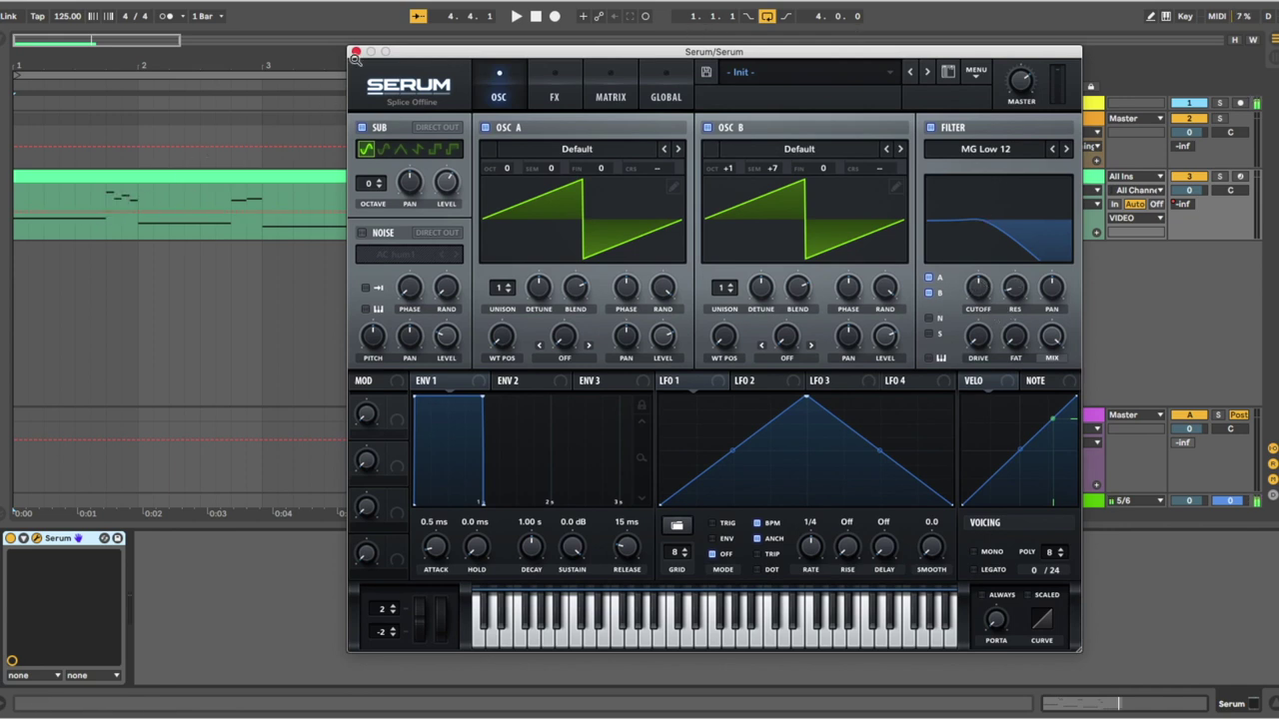
scroll(168, 193, up, 4)
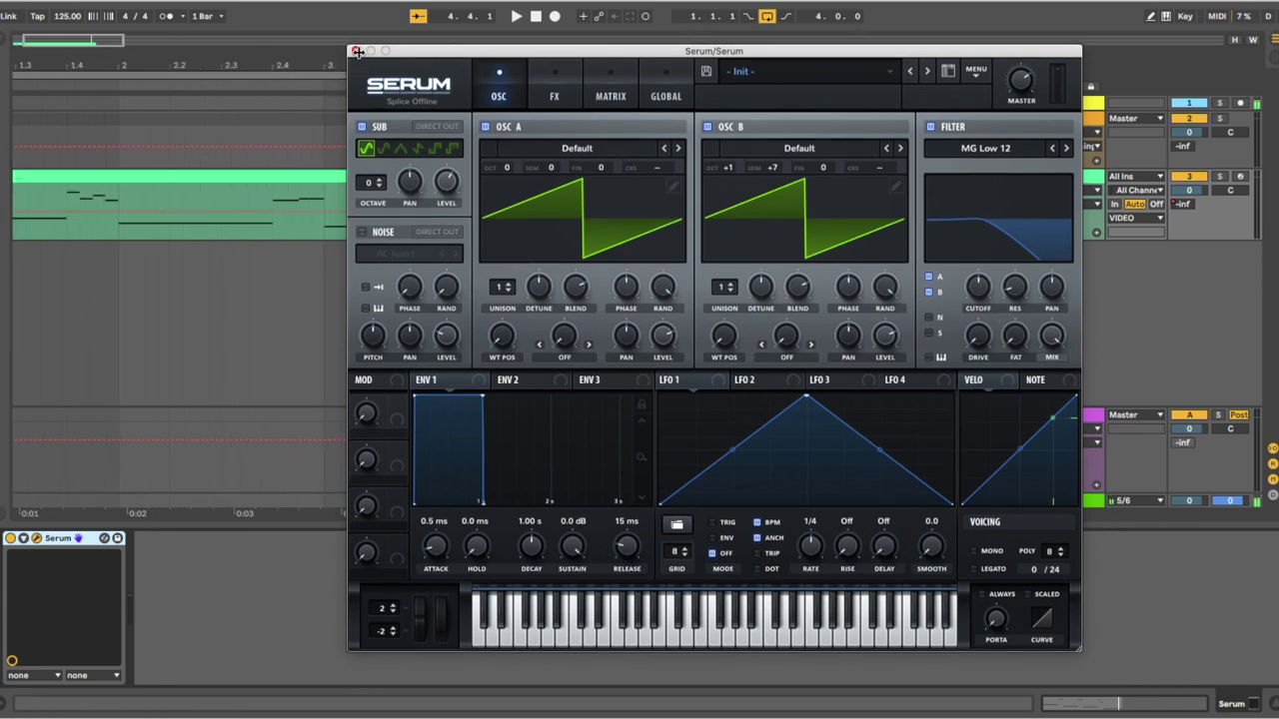
click(356, 51)
Step: Raise the Fil Cutoff automation over the bar 1 fill (1.4 to 2) and the bar 2 fill (2.4 to 3), checking by playback
scroll(171, 220, left, 3)
click(163, 213)
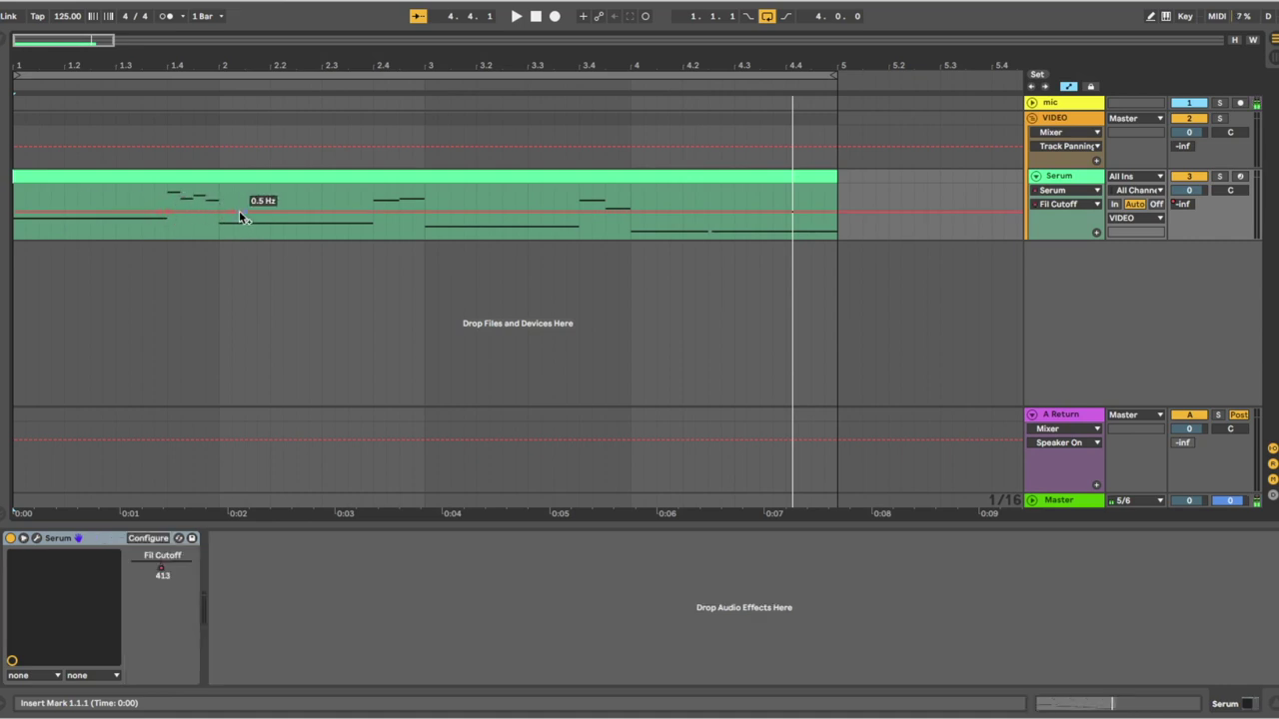
drag(167, 211, 219, 193)
key(space)
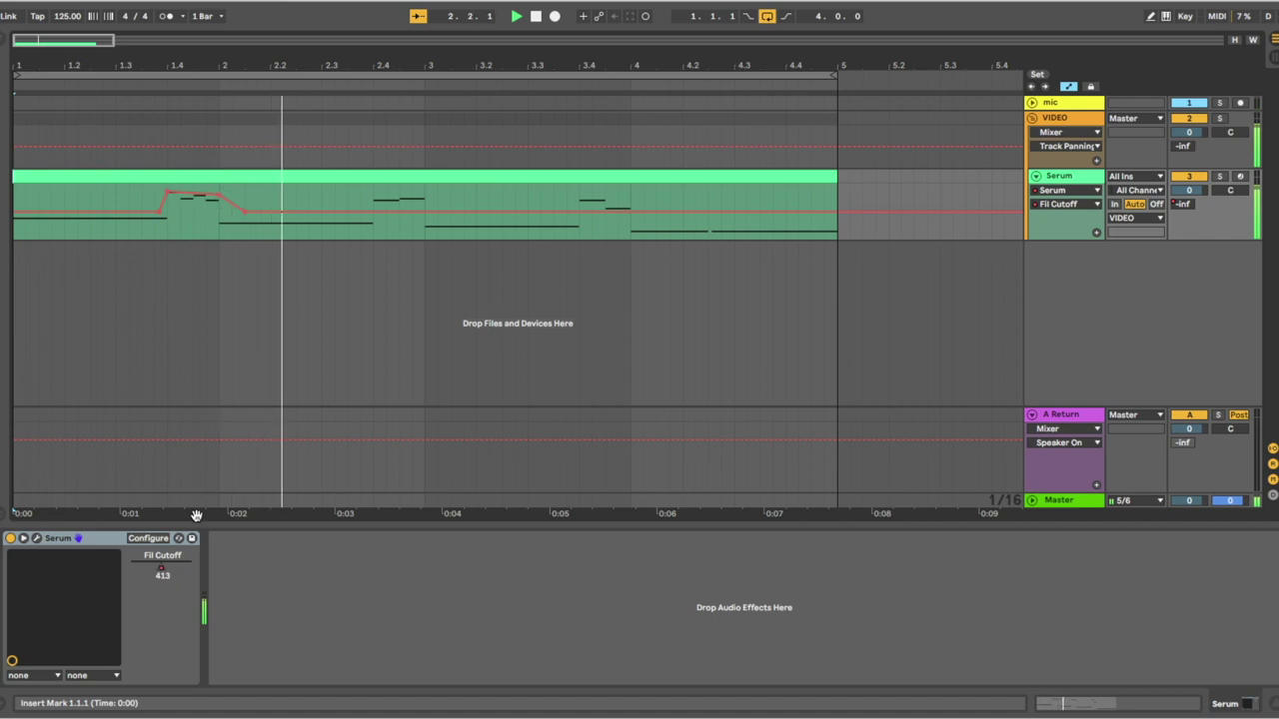
drag(359, 212, 438, 212)
key(space)
Step: Try an abrupt filter cutoff drop at the start of bar 2 and play it
drag(161, 216, 220, 218)
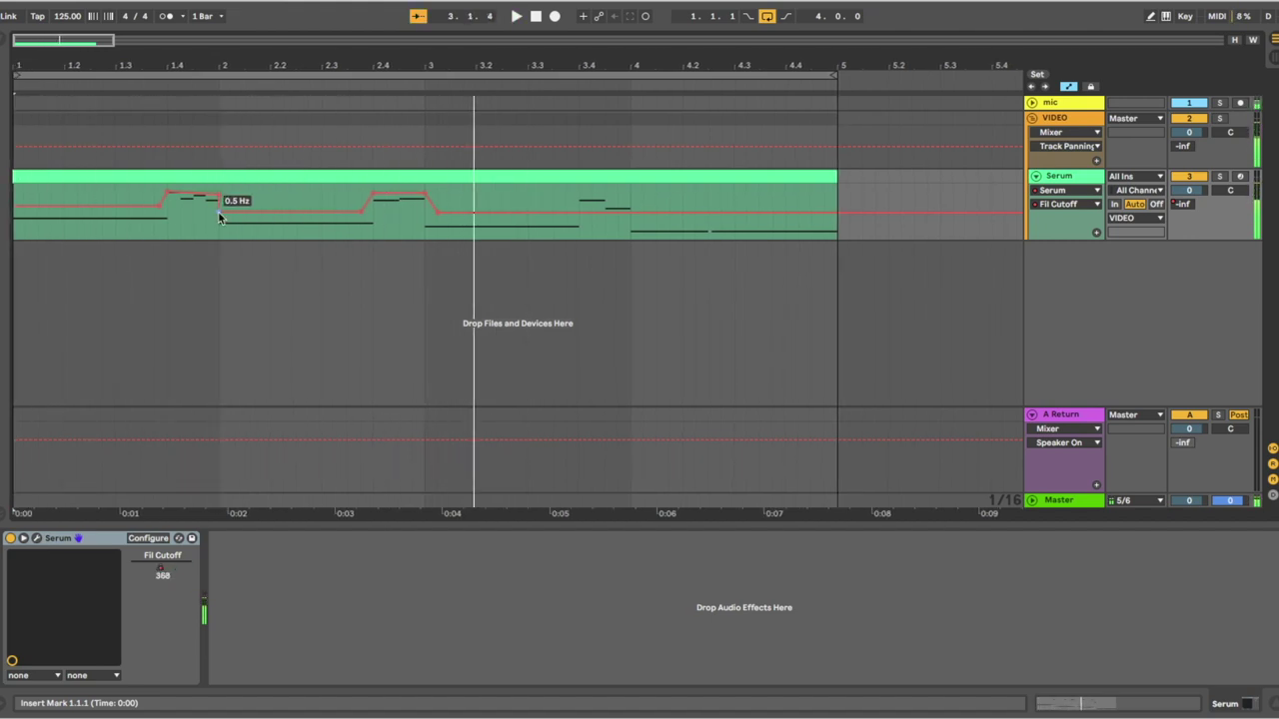
key(space)
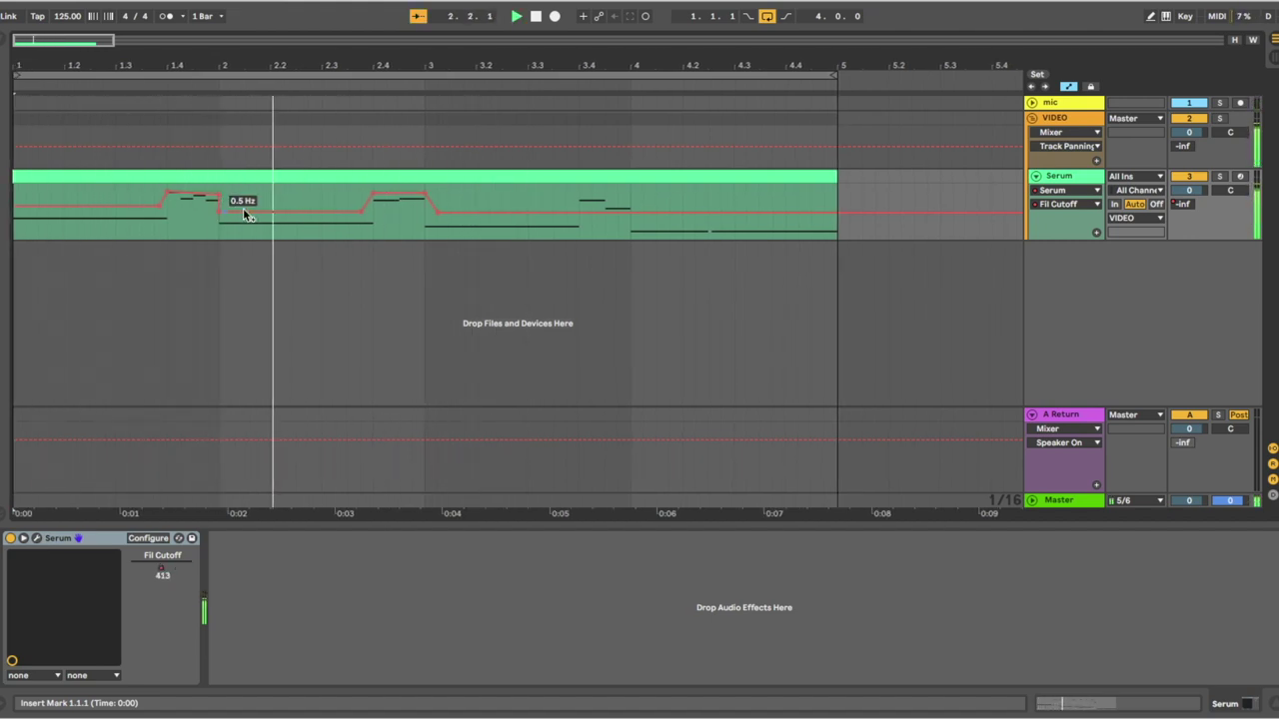
key(space)
Step: Stretch the cutoff drops after the first two fills to 2.1.3 and 3.1.3, and raise the automation over the bar 3 fill
drag(220, 213, 244, 213)
drag(437, 216, 451, 217)
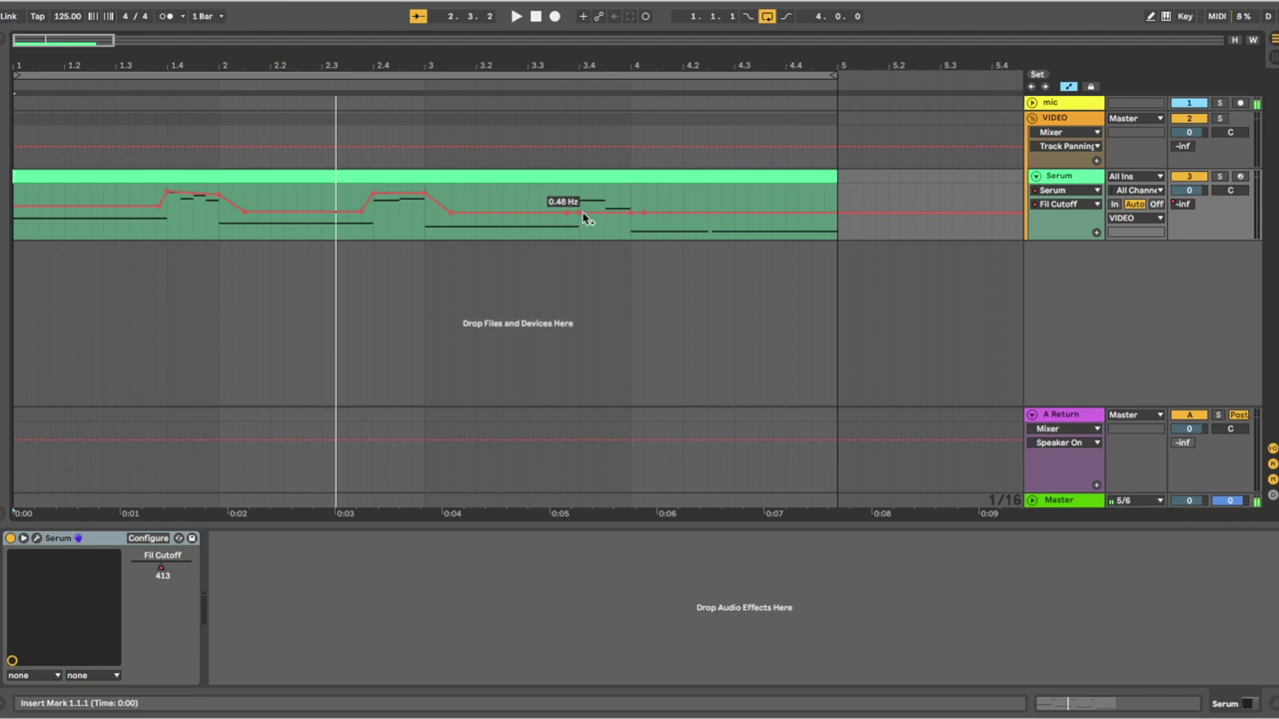
drag(579, 214, 629, 194)
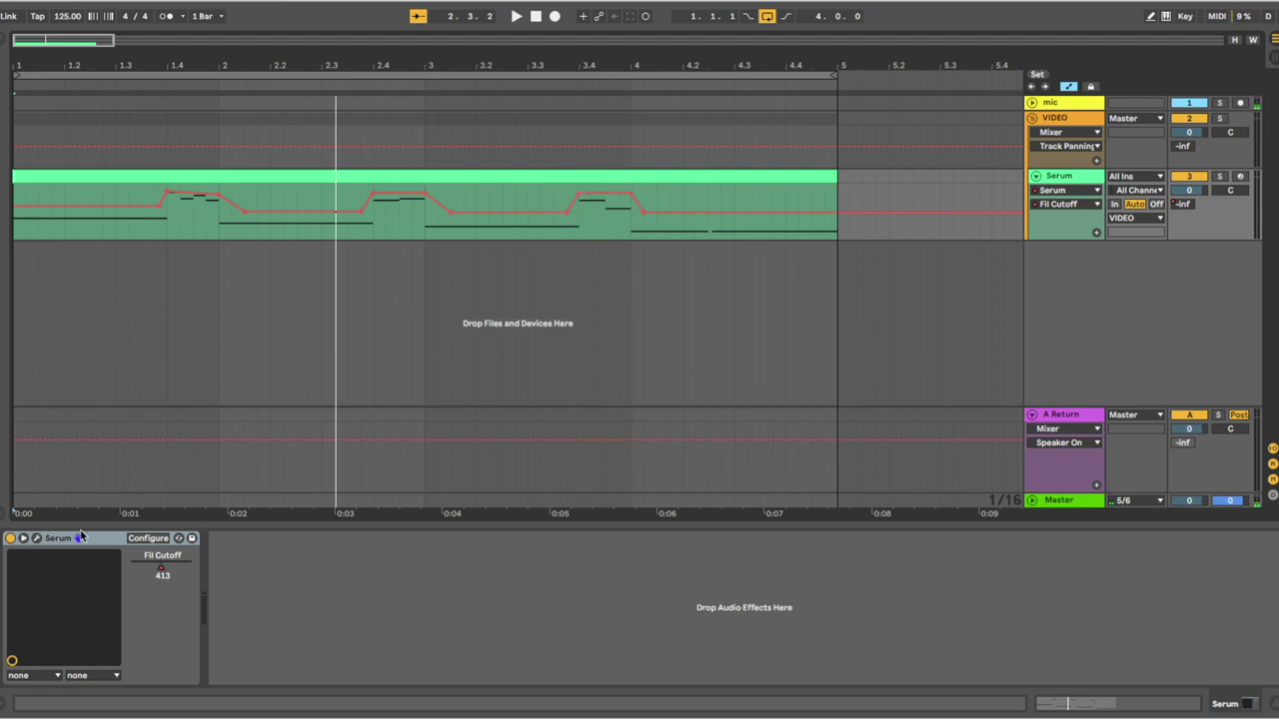
Step: Add the FabFilter Pro-Q 3 plug-in after Serum in the track's device chain
click(3, 40)
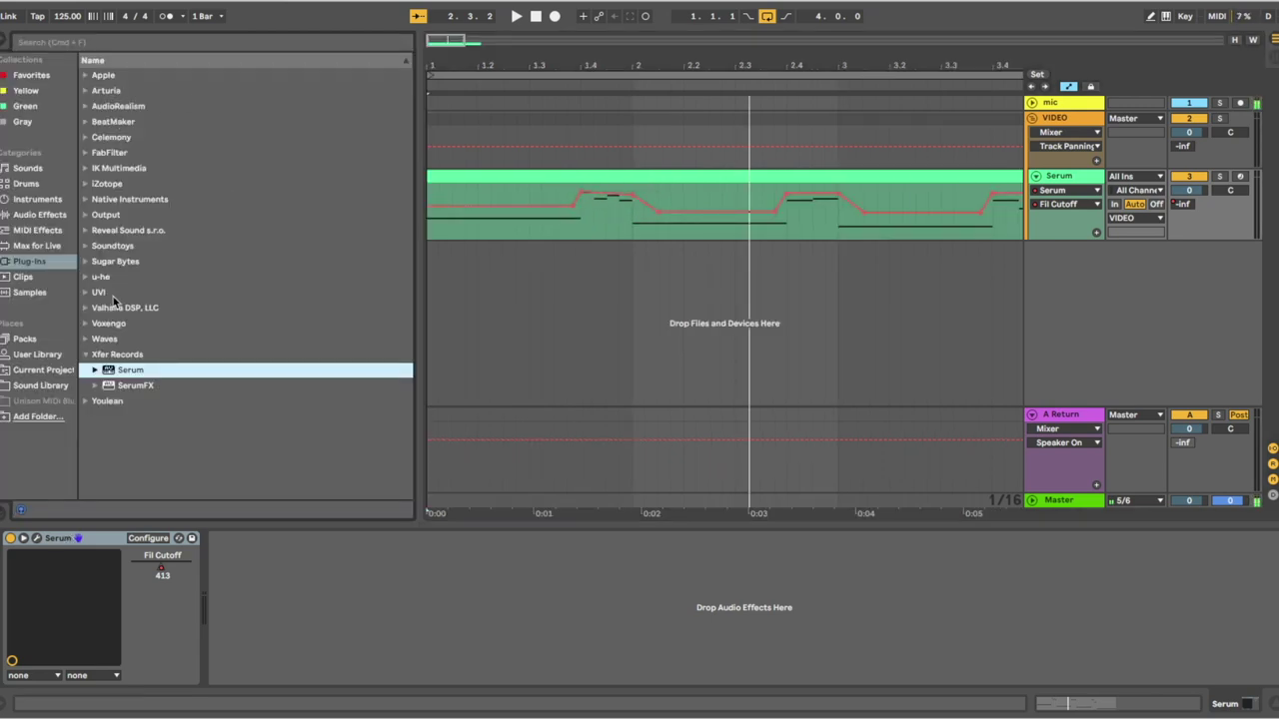
click(88, 155)
click(87, 153)
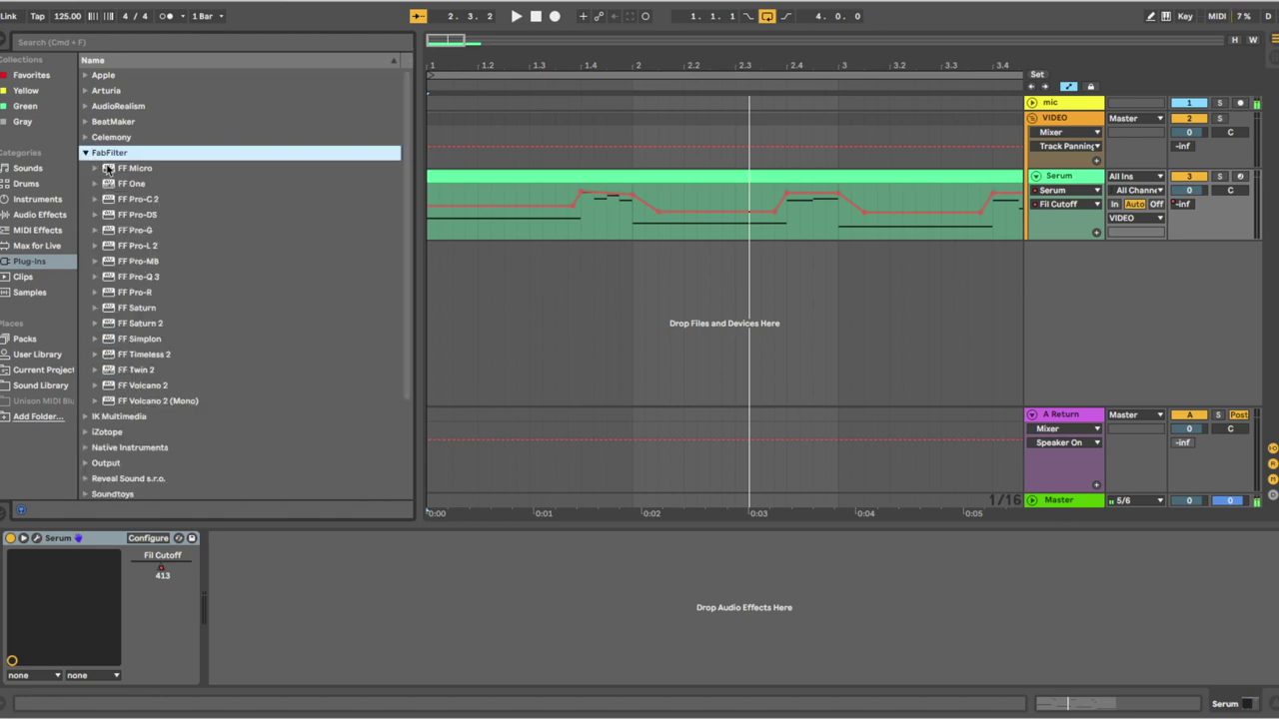
click(143, 279)
drag(143, 279, 394, 628)
drag(568, 150, 686, 144)
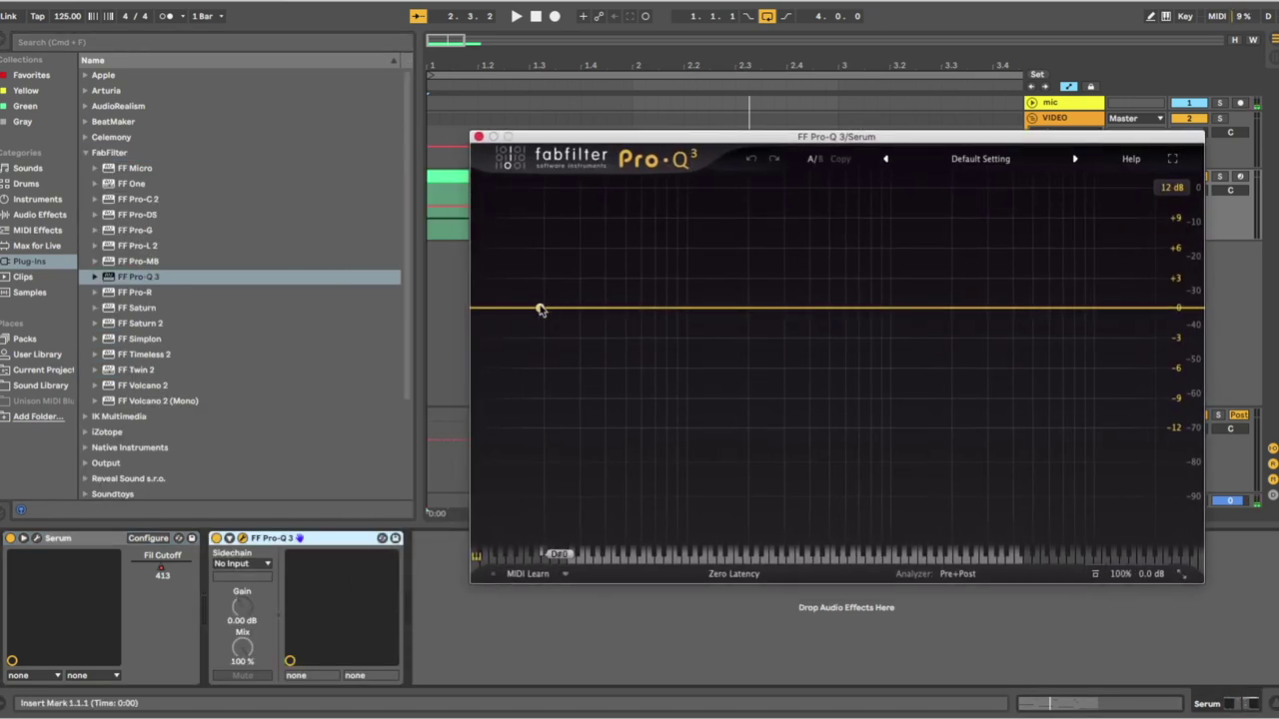
Step: Create a low-cut band in Pro-Q 3 at about 16 Hz with an 18 dB/oct slope
click(535, 308)
click(529, 390)
drag(529, 405, 526, 301)
click(549, 274)
click(540, 320)
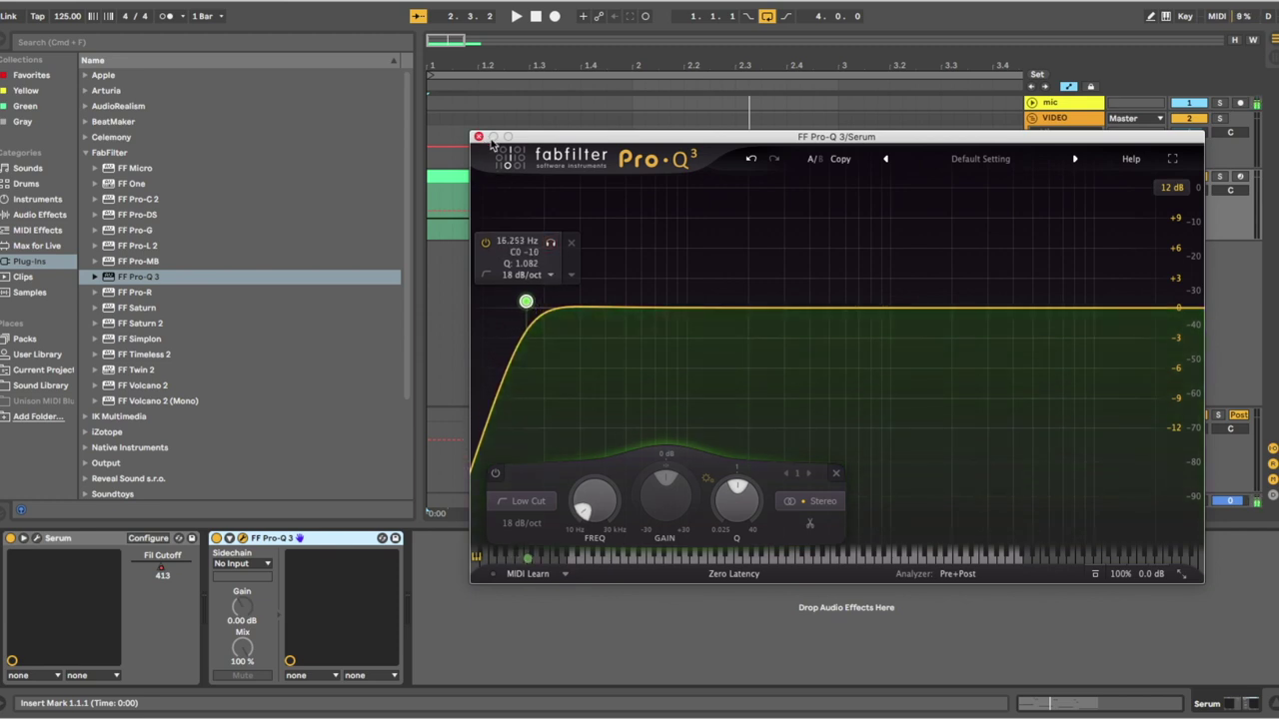
Step: Play the clip and examine the bass spectrum in Pro-Q 3's analyzer
key(space)
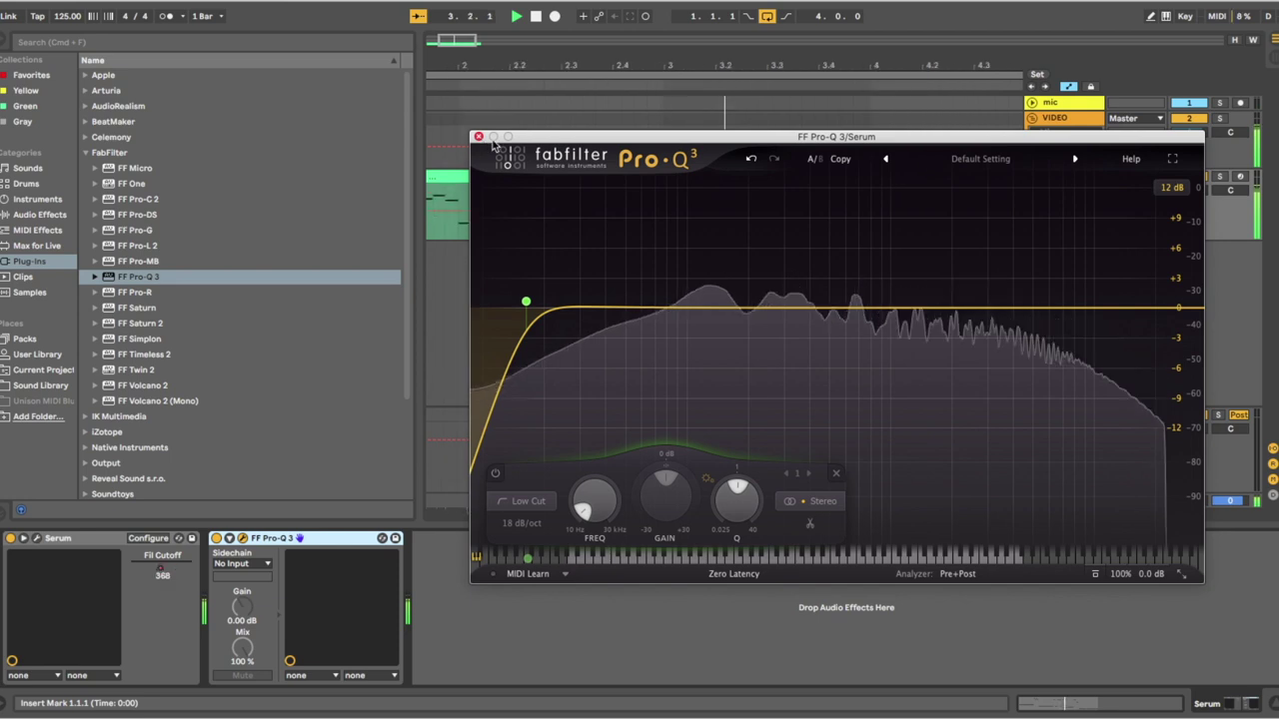
drag(540, 141, 555, 250)
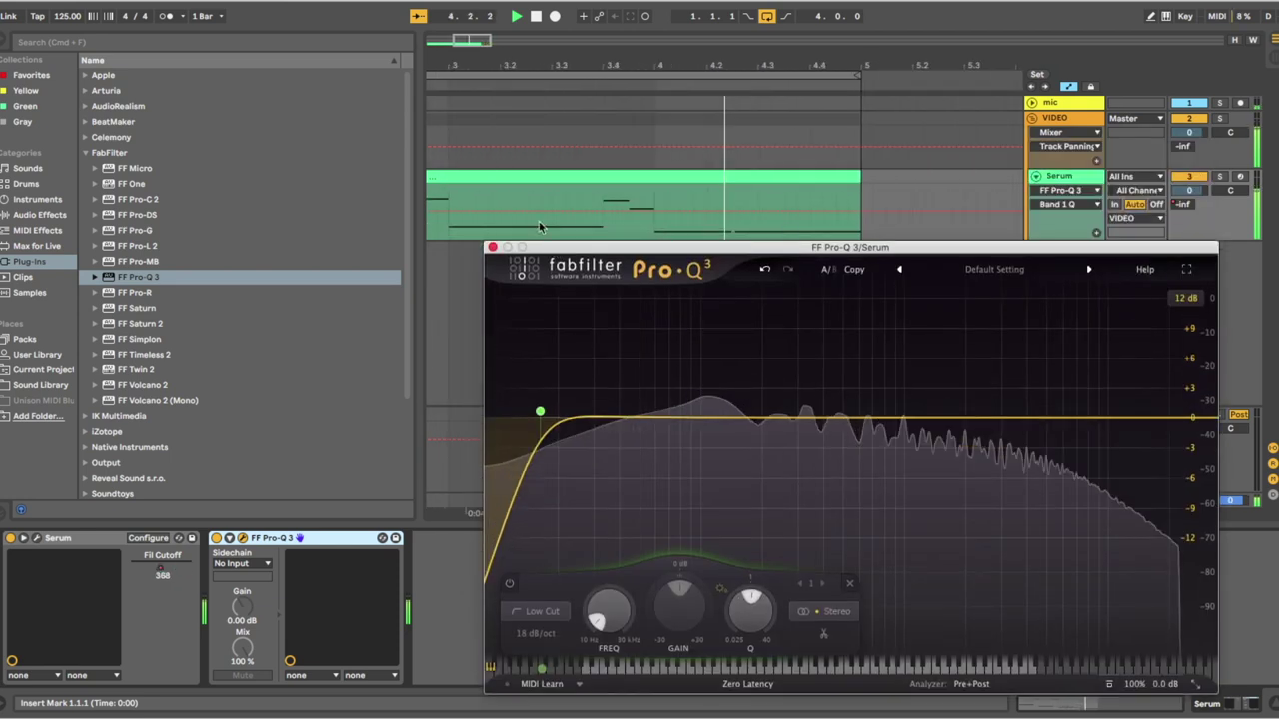
scroll(311, 186, down, 1)
key(space)
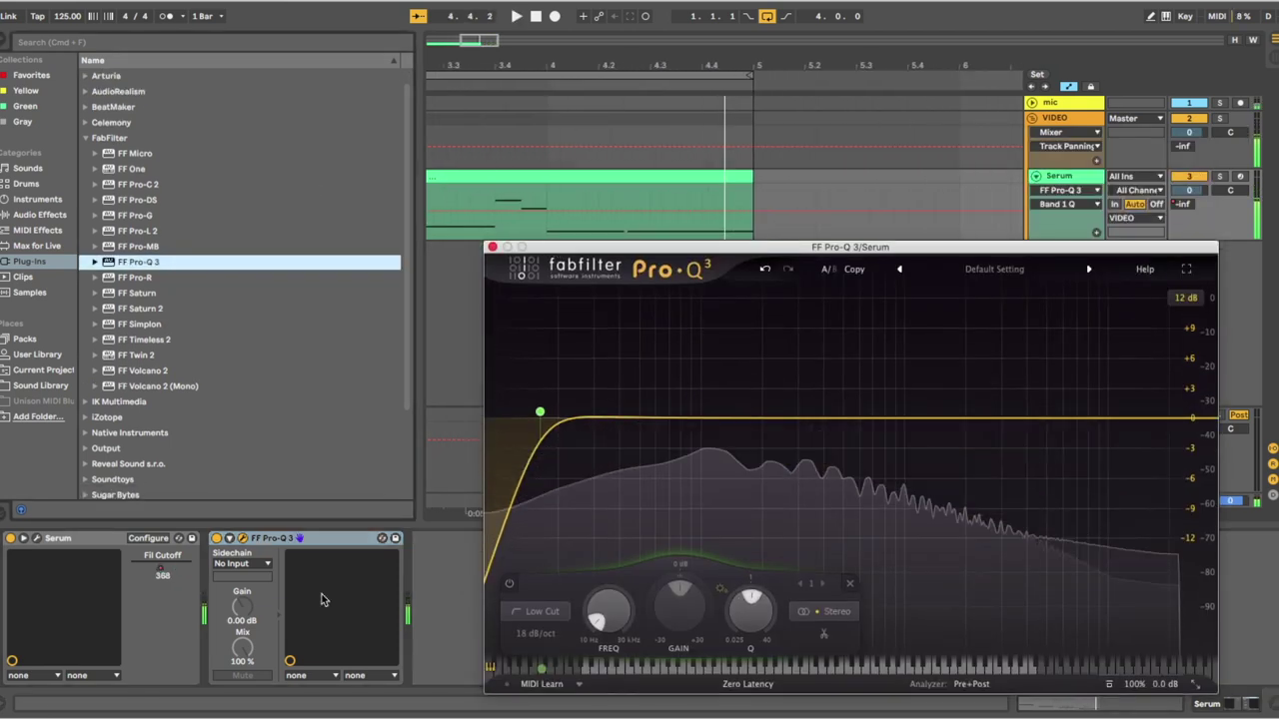
Step: Hide the browser and reopen Serum's window, bringing the Fil Cutoff automation back onto the track
key(super+alt+b)
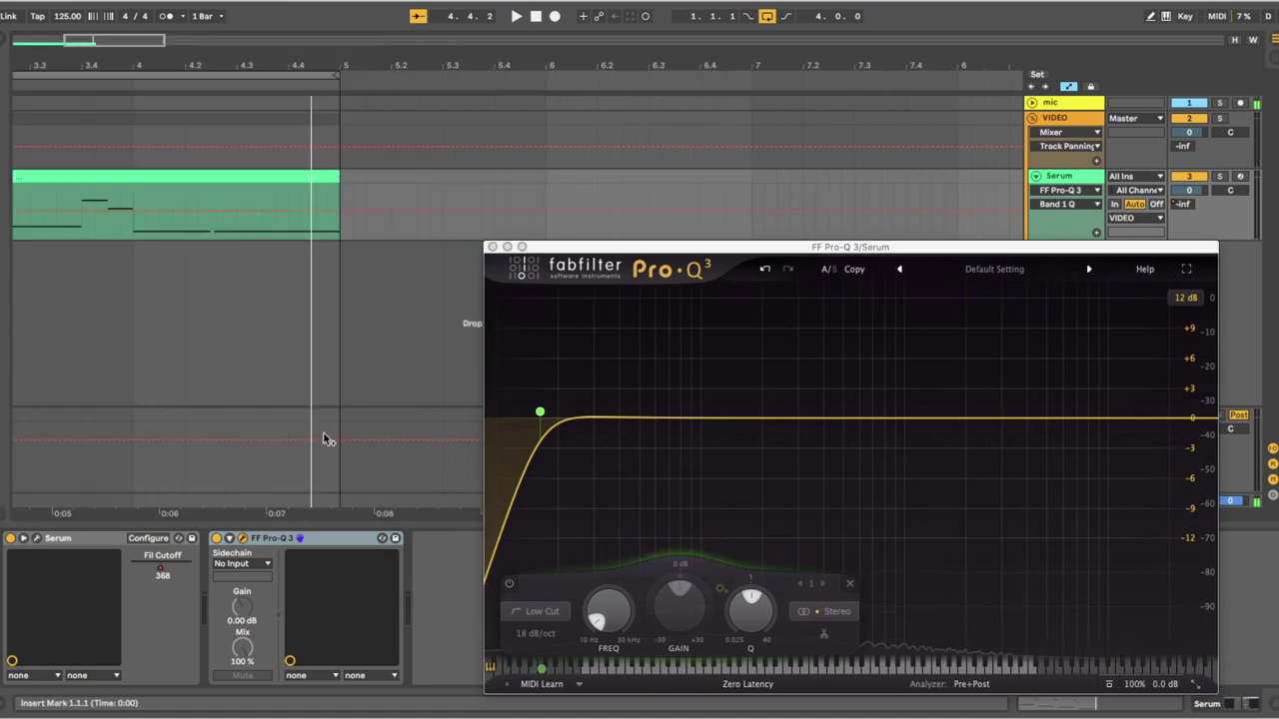
click(36, 540)
key(space)
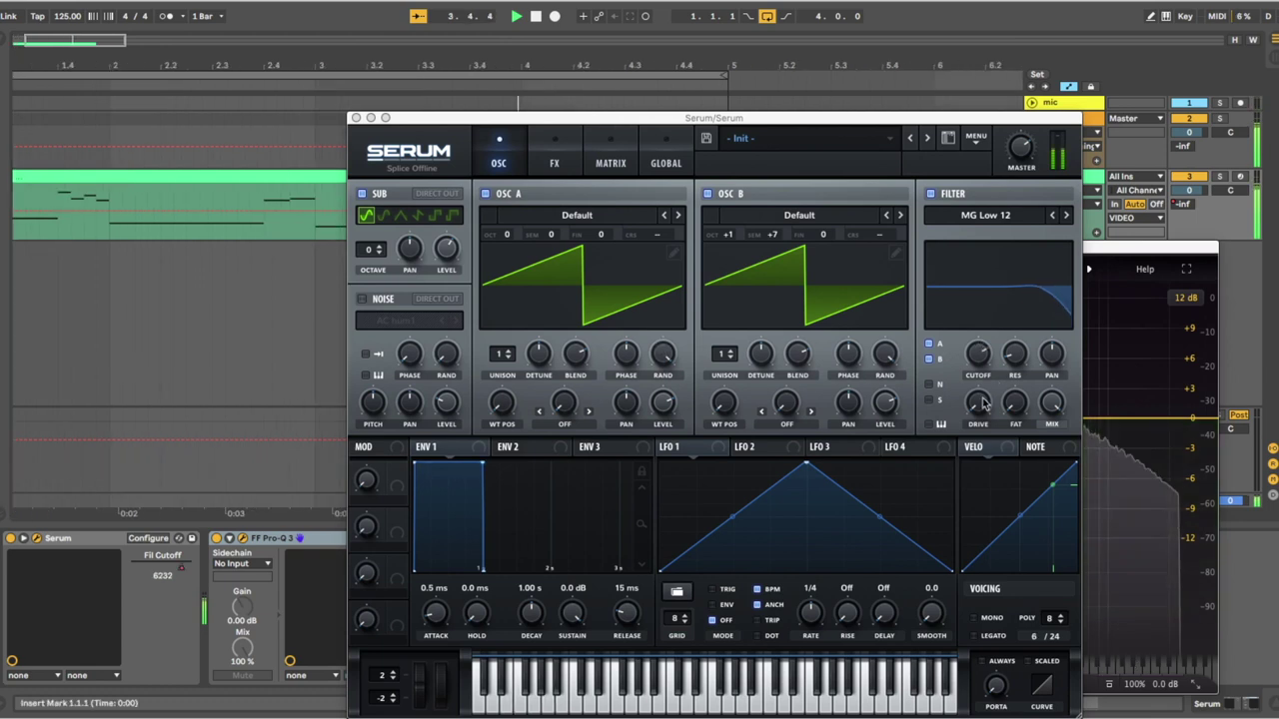
key(space)
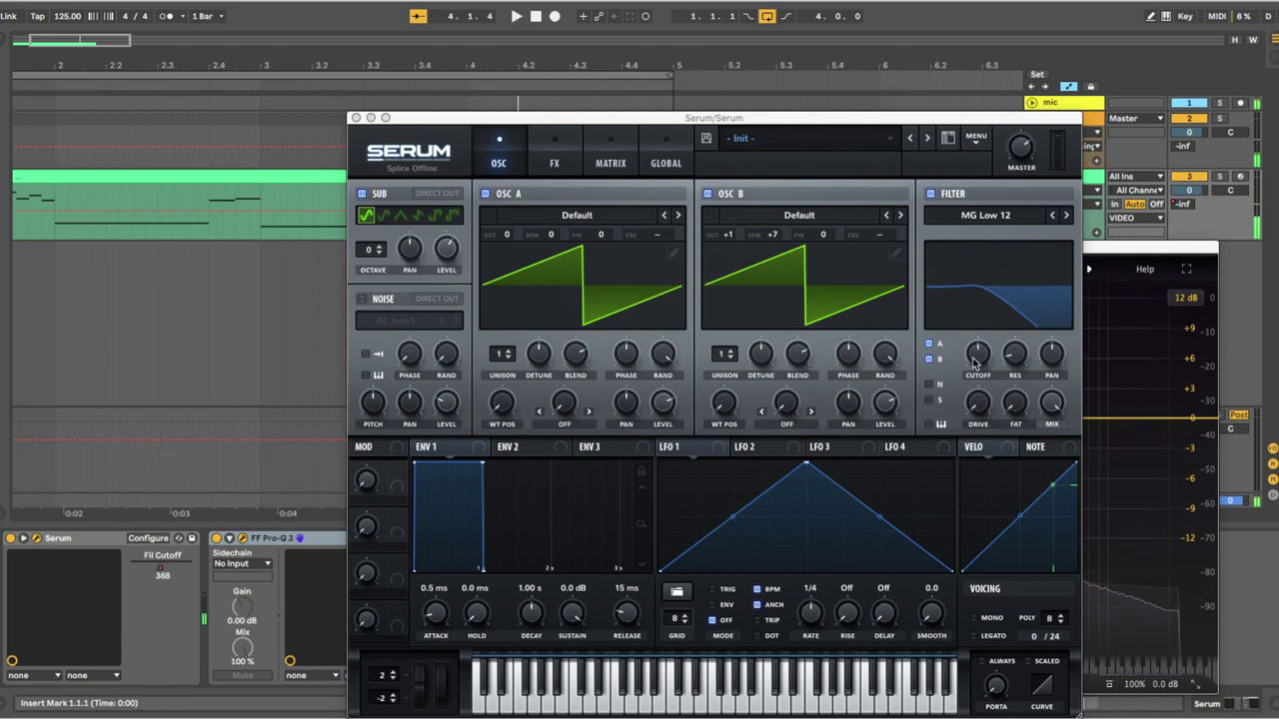
click(974, 364)
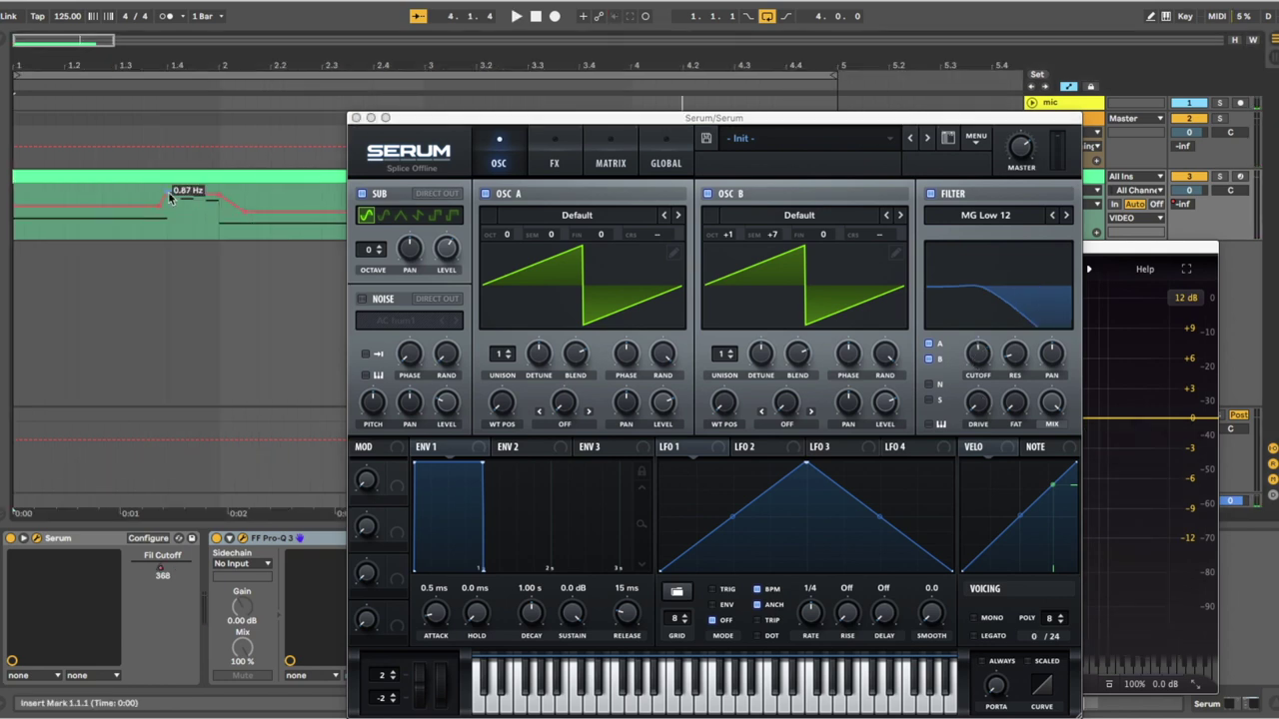
Step: Lower the cutoff automation over the bar 1 fill, with the breakpoint at bar 2 down to 0.73 Hz, and play it
drag(170, 197, 170, 201)
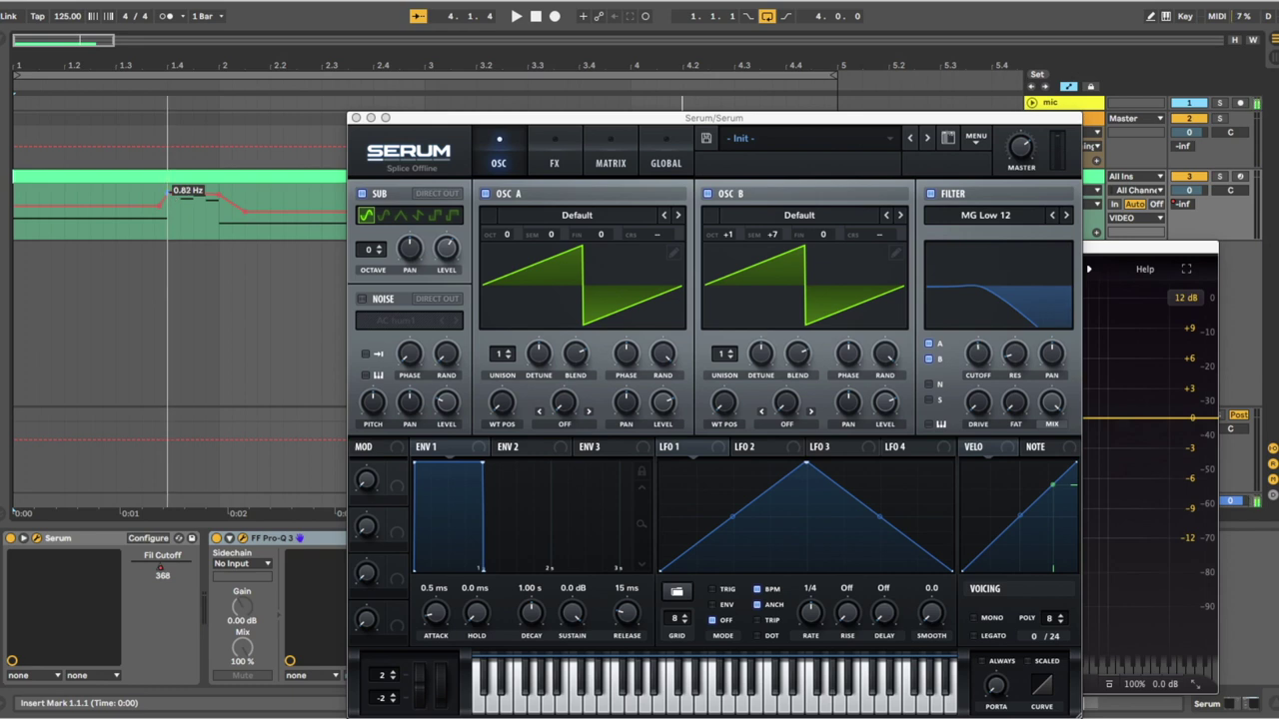
drag(169, 201, 170, 201)
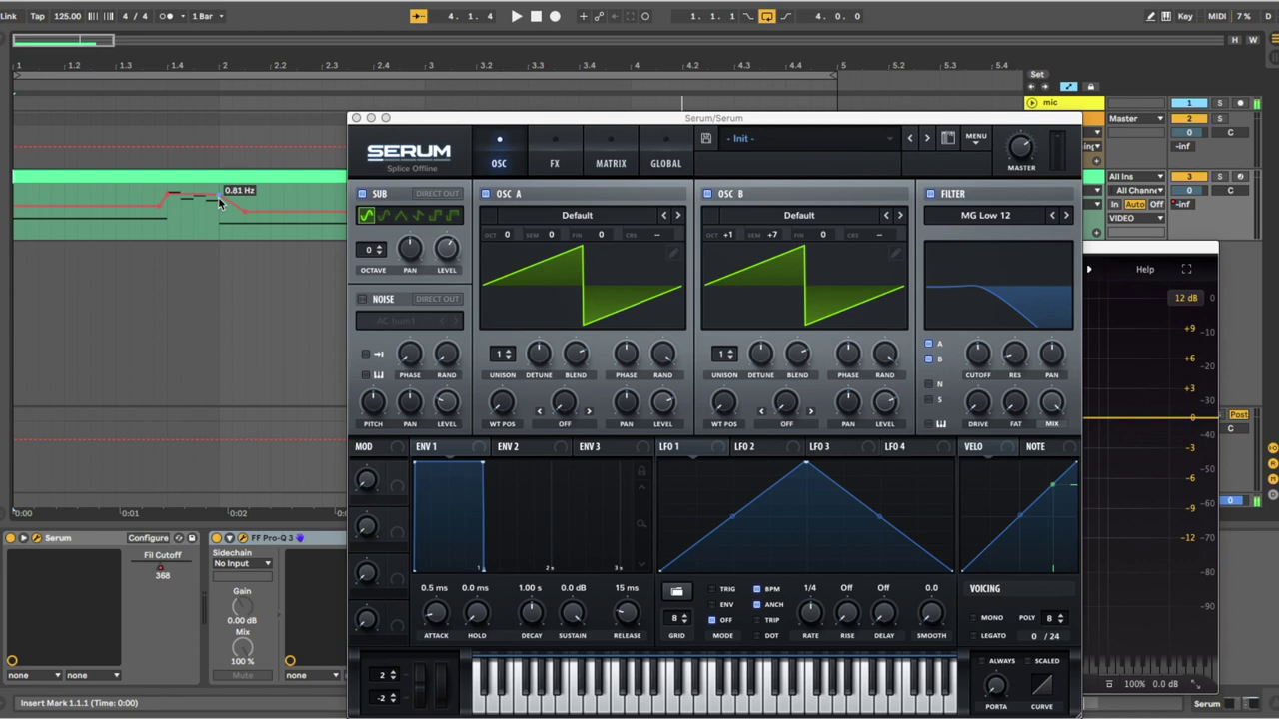
drag(221, 200, 221, 203)
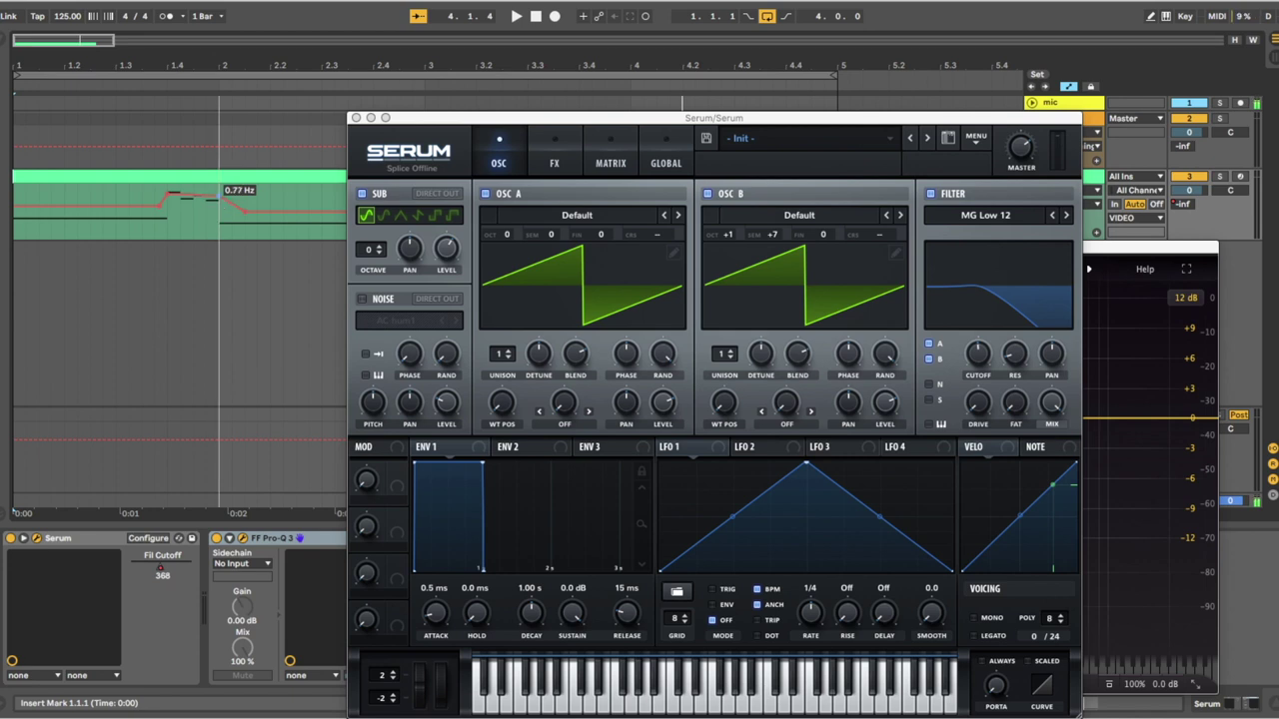
drag(221, 204, 222, 204)
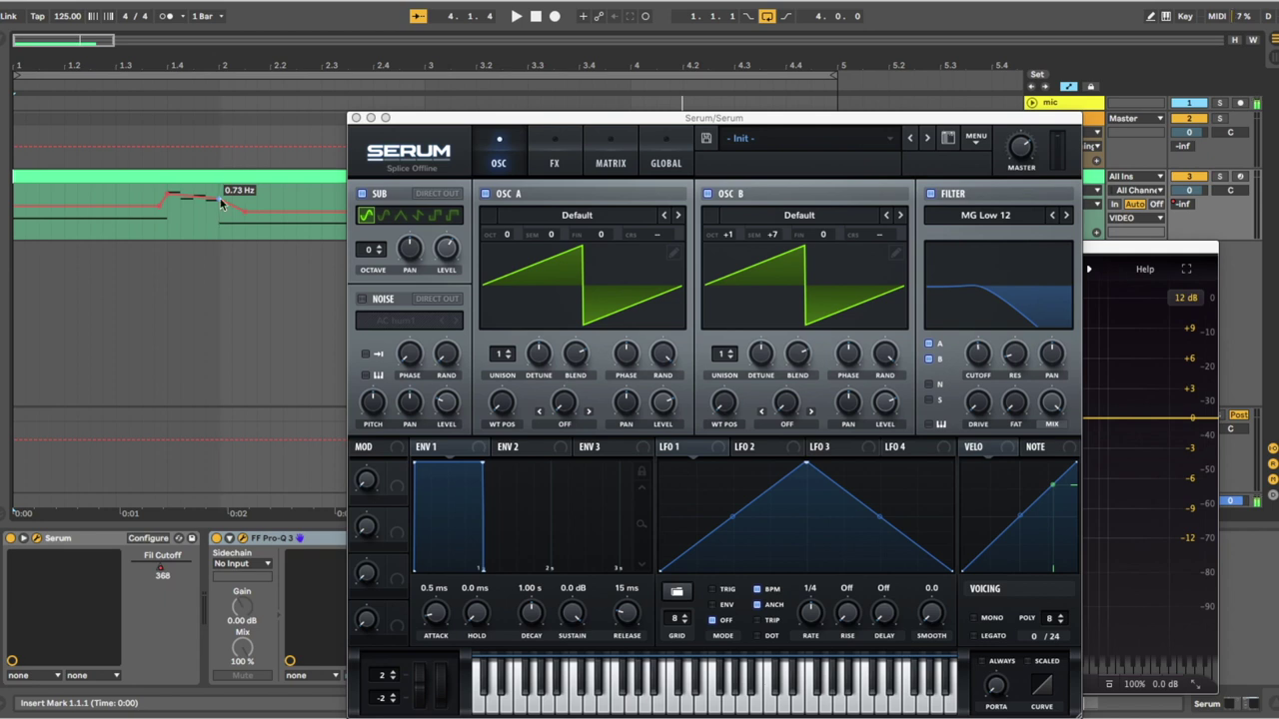
key(space)
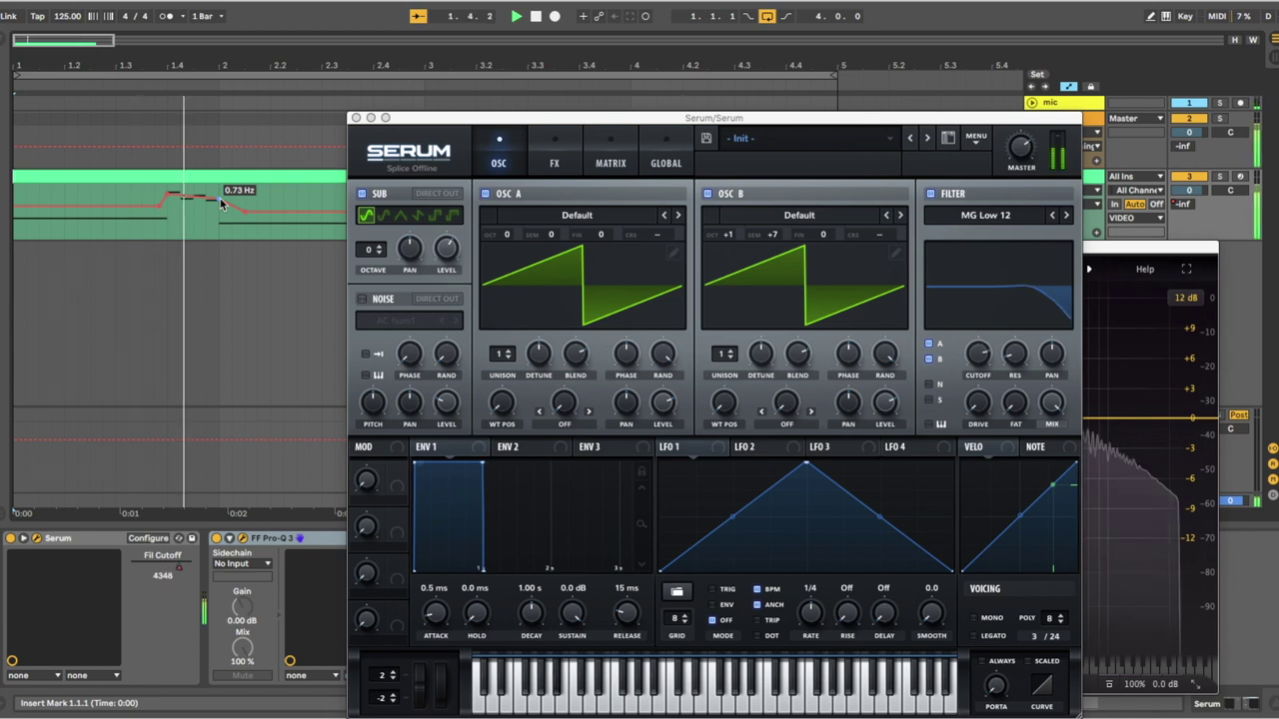
Step: Reshape the cutoff automation ramps around the fills, curving the rises and the drop at bar 2
key(space)
drag(244, 212, 245, 211)
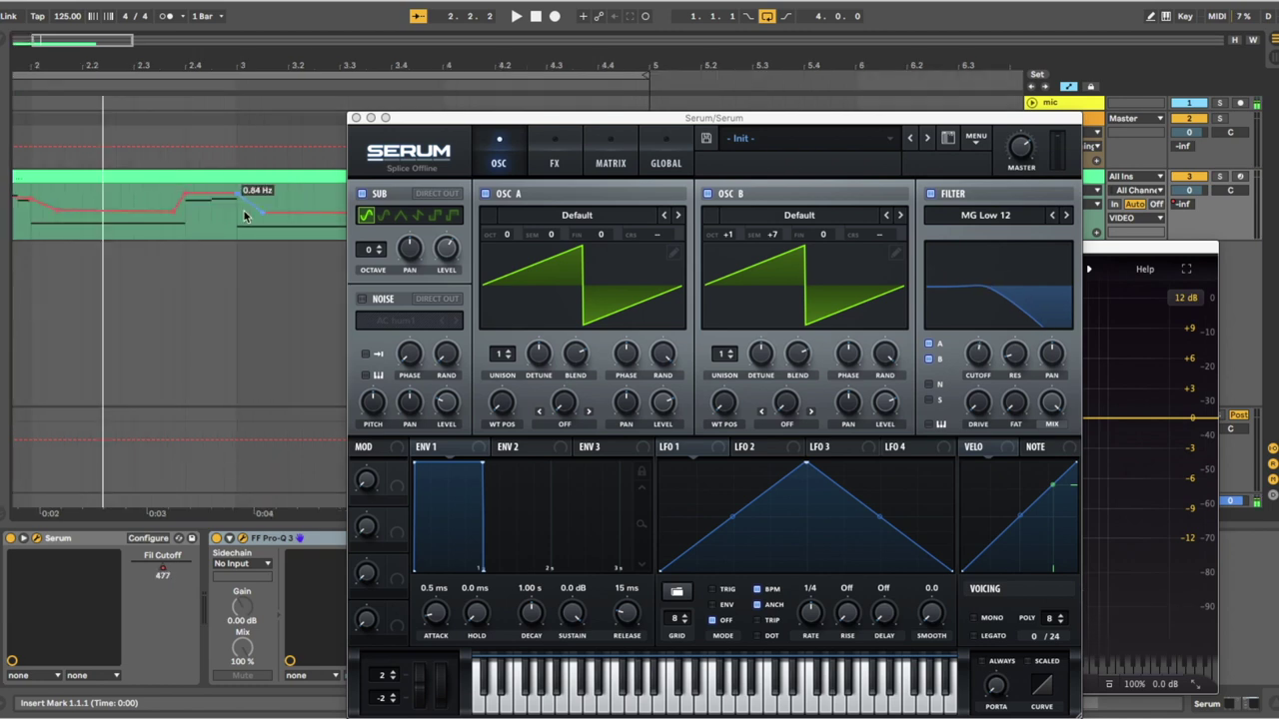
key(space)
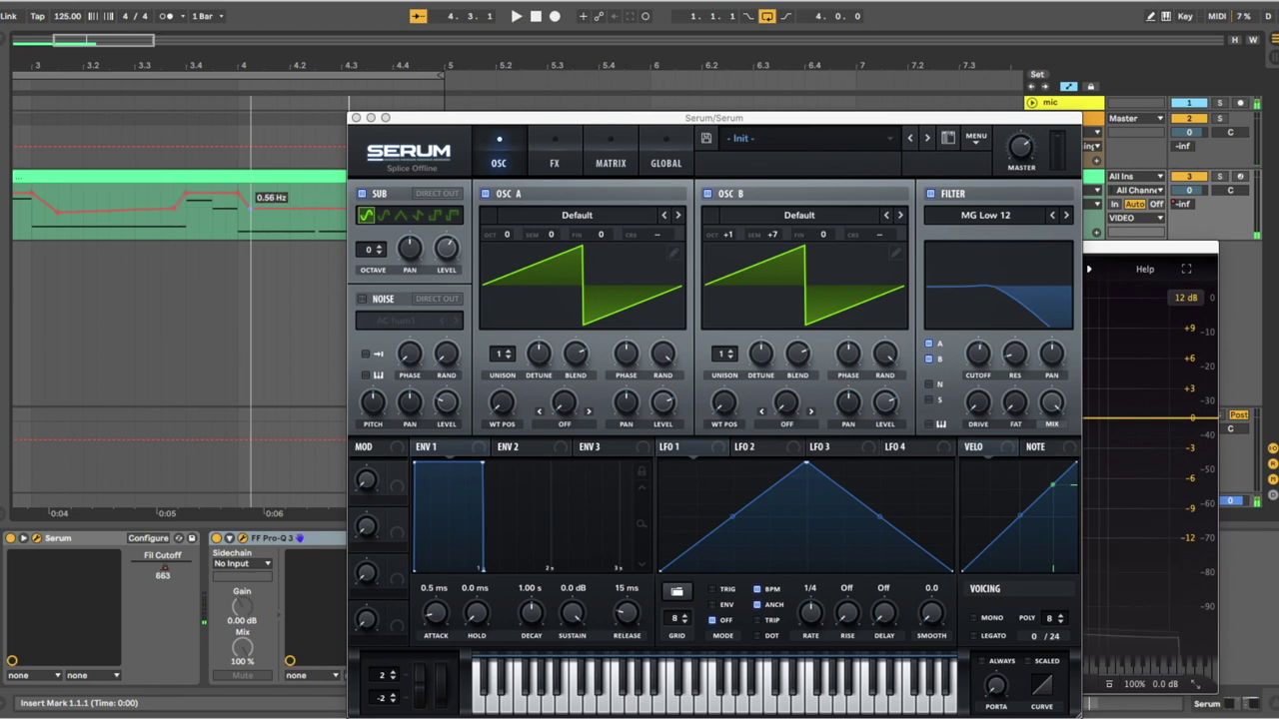
drag(250, 209, 251, 208)
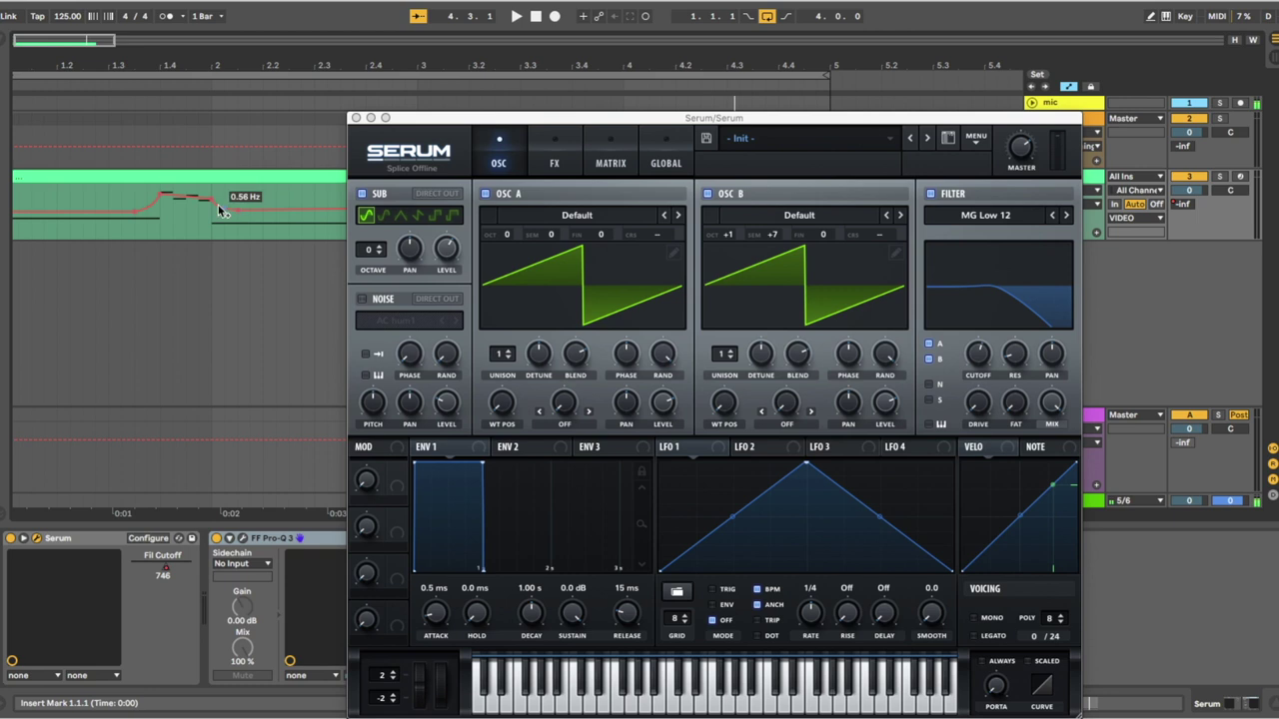
Step: Play the bassline and curve the cutoff automation's drop at bar 3 and its rise into the bar 3 fill, and close Serum's window
key(space)
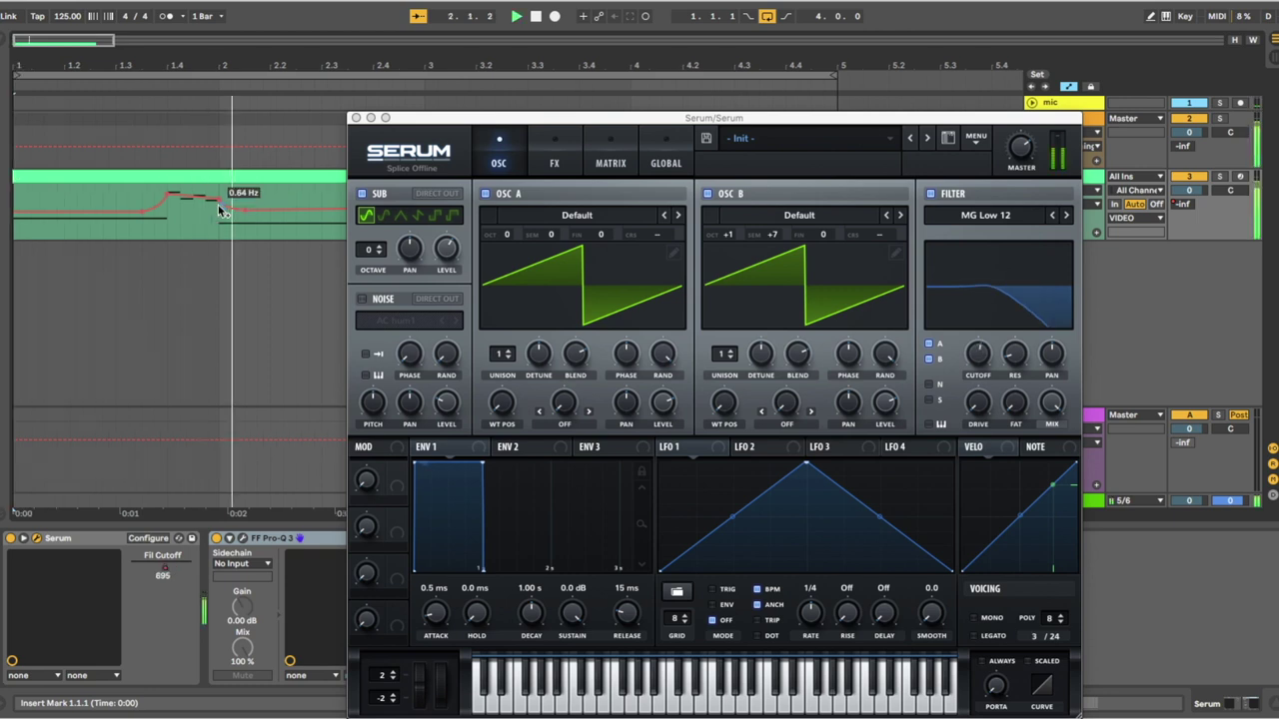
key(space)
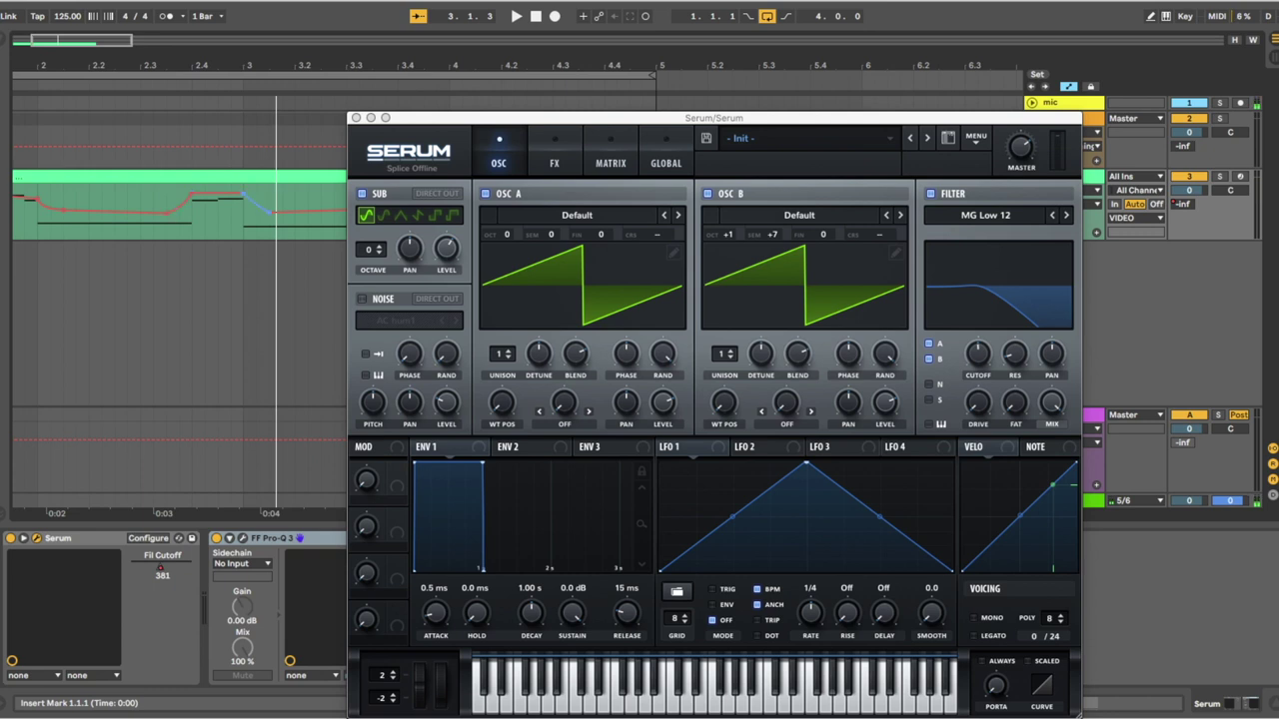
key(space)
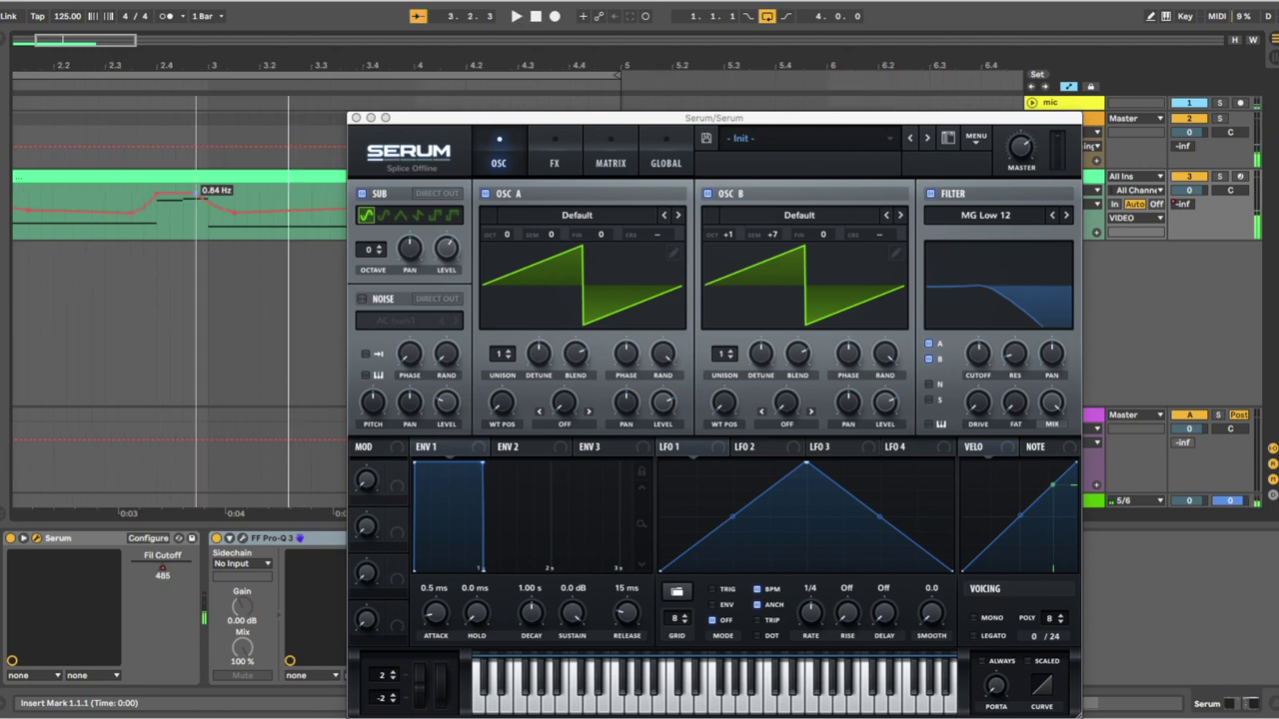
scroll(197, 215, left, 3)
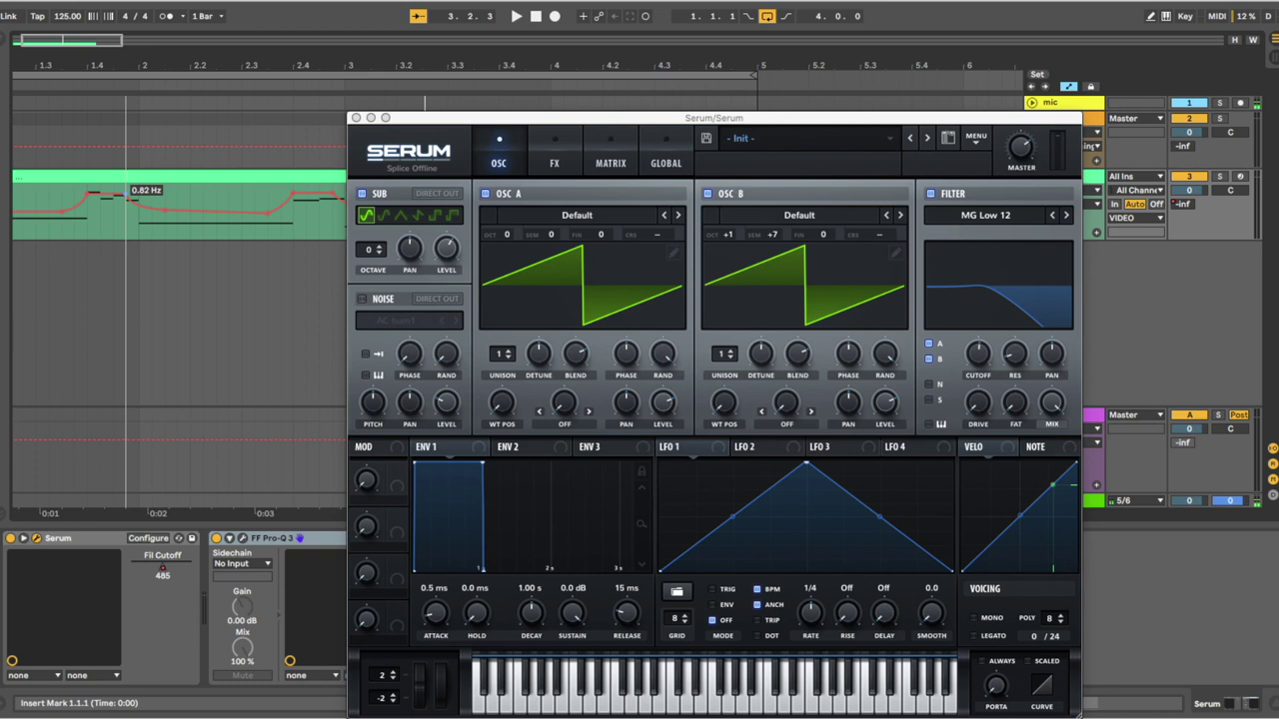
key(space)
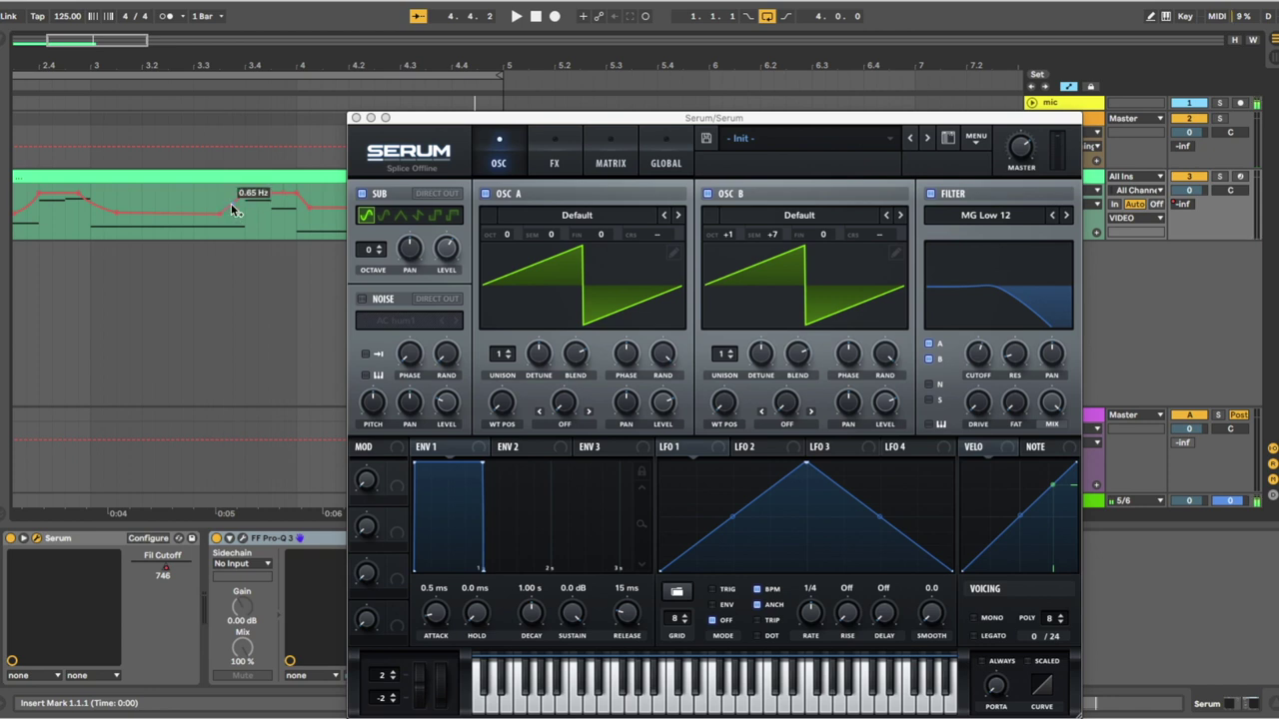
drag(232, 210, 232, 220)
click(356, 118)
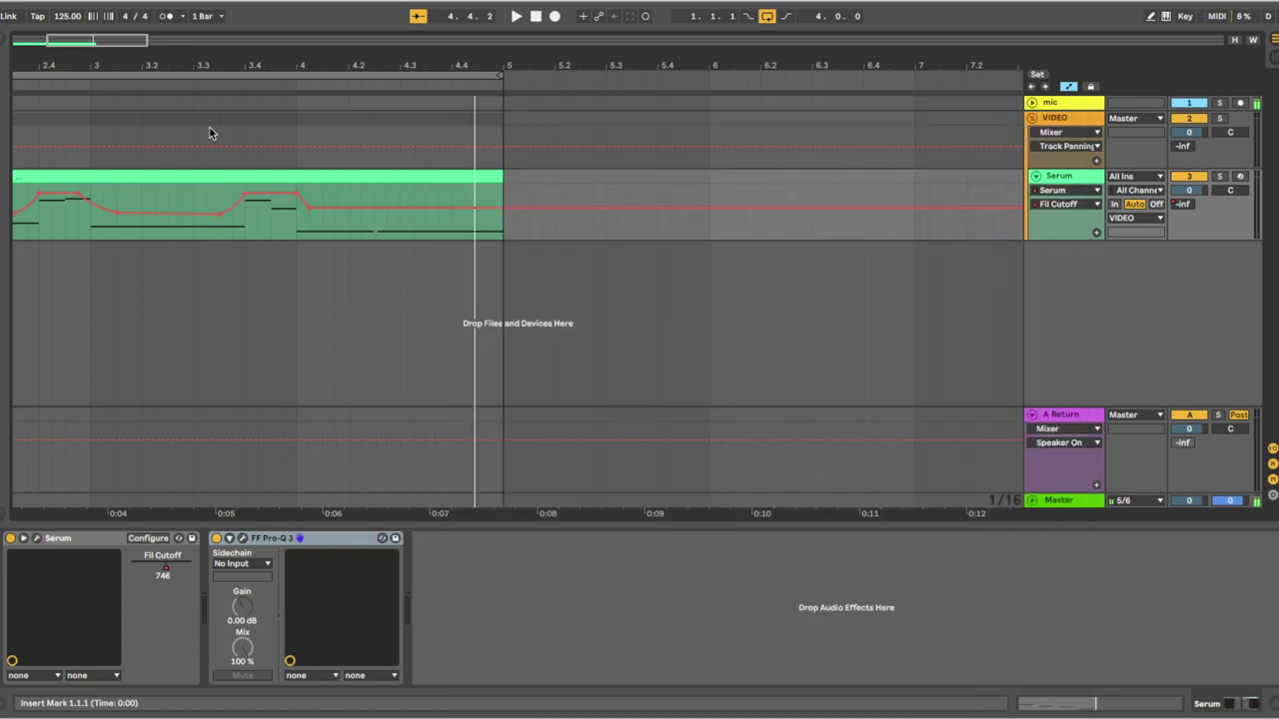
Step: Add FabFilter's FF Pro-MB from the plug-in browser to the Serum track after Pro-Q 3
click(4, 40)
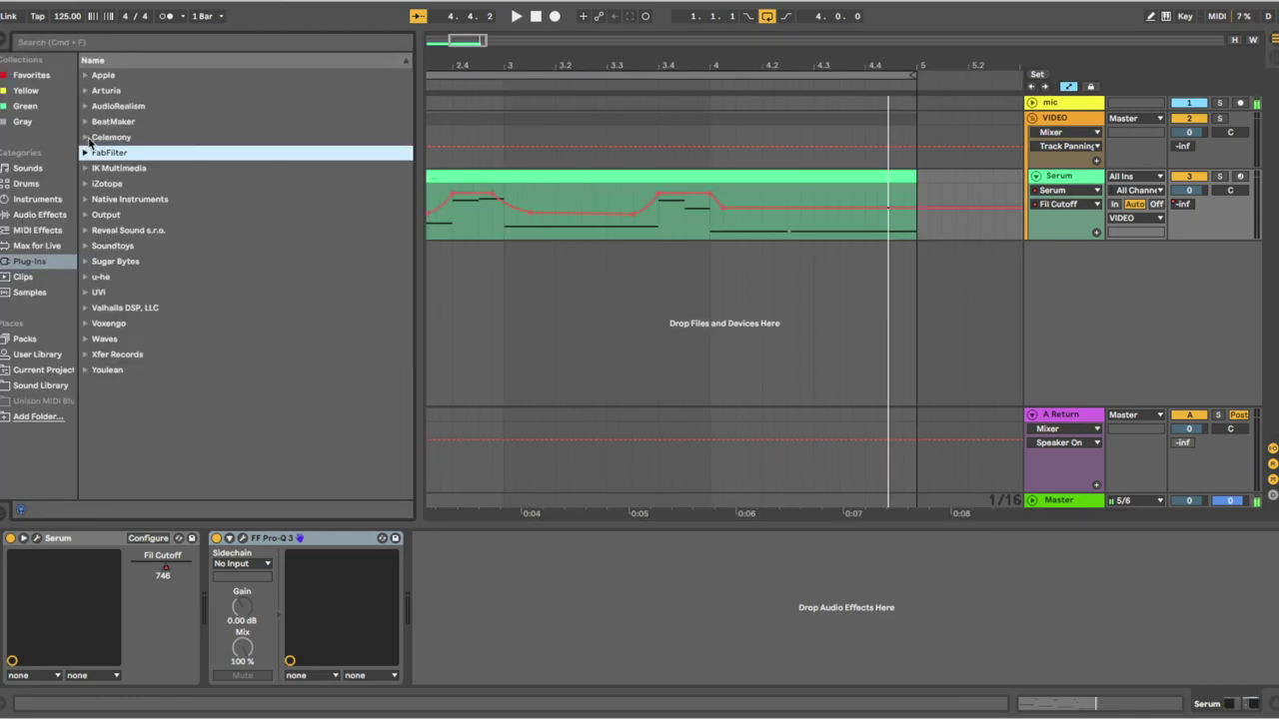
key(Right)
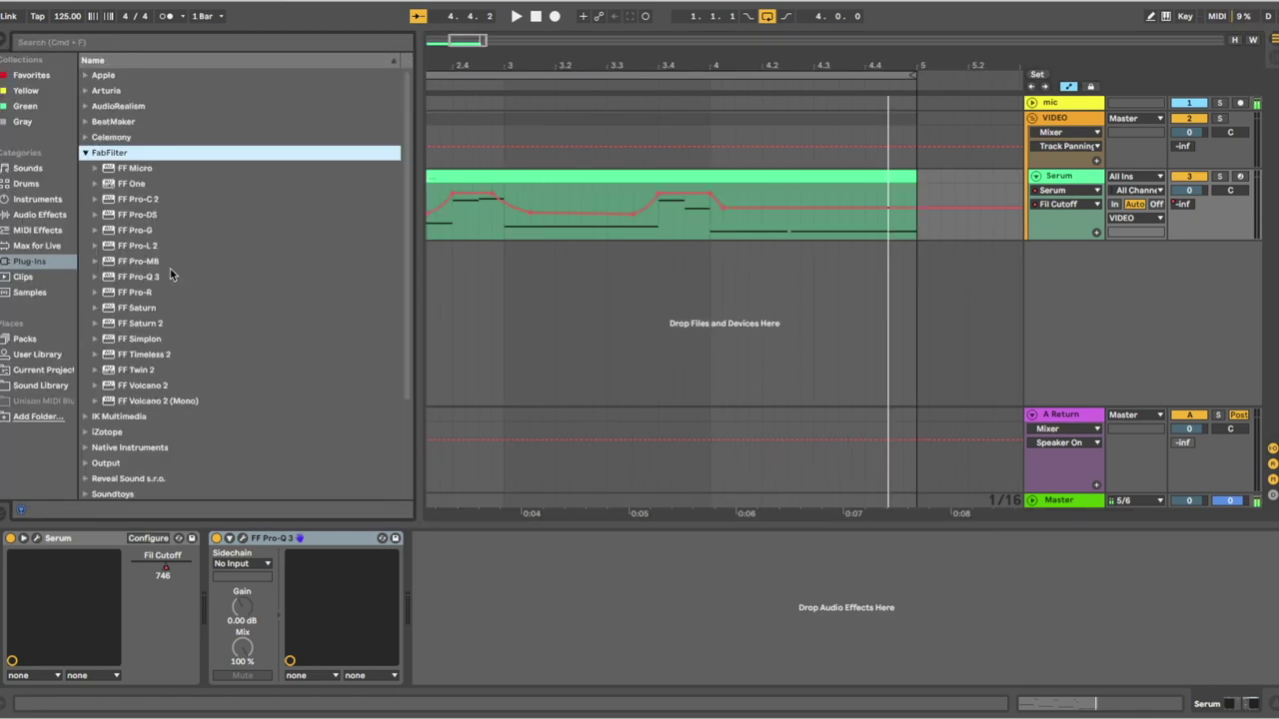
click(121, 265)
drag(124, 264, 505, 563)
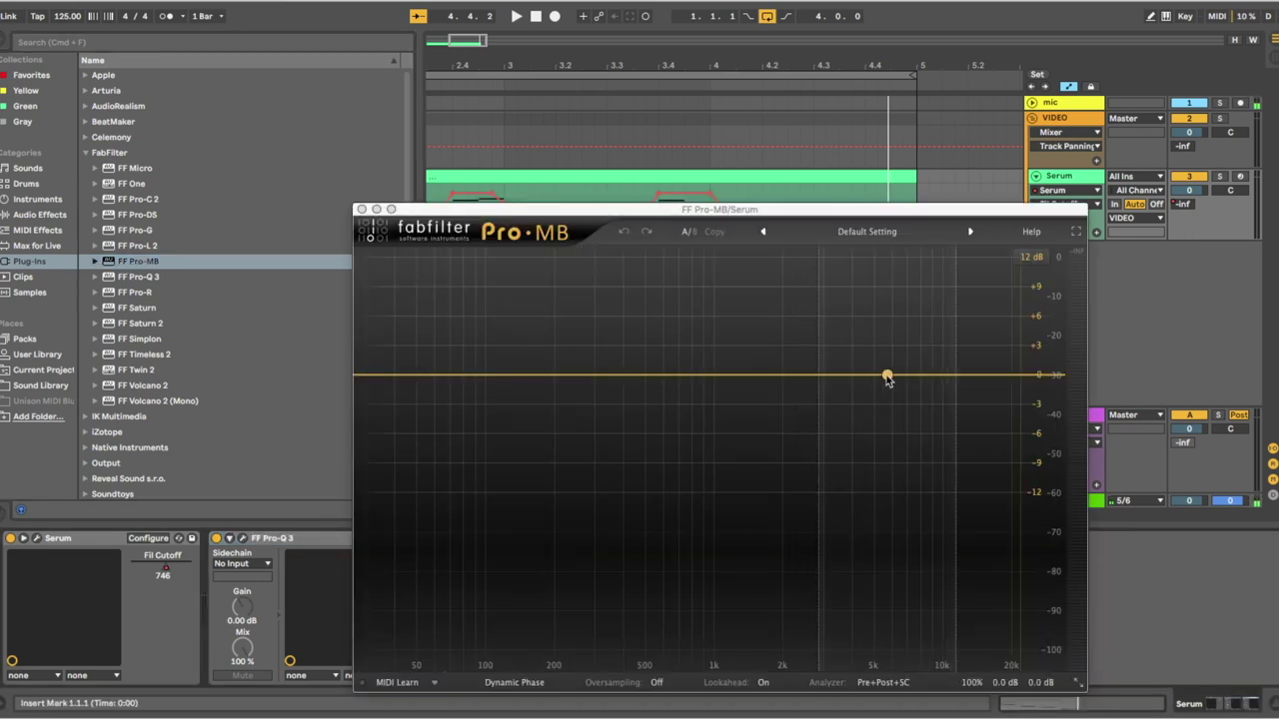
Step: Add a Pro-MB compression band during playback, widen it to about 1.2–12.5 kHz and adjust its range
click(837, 318)
key(space)
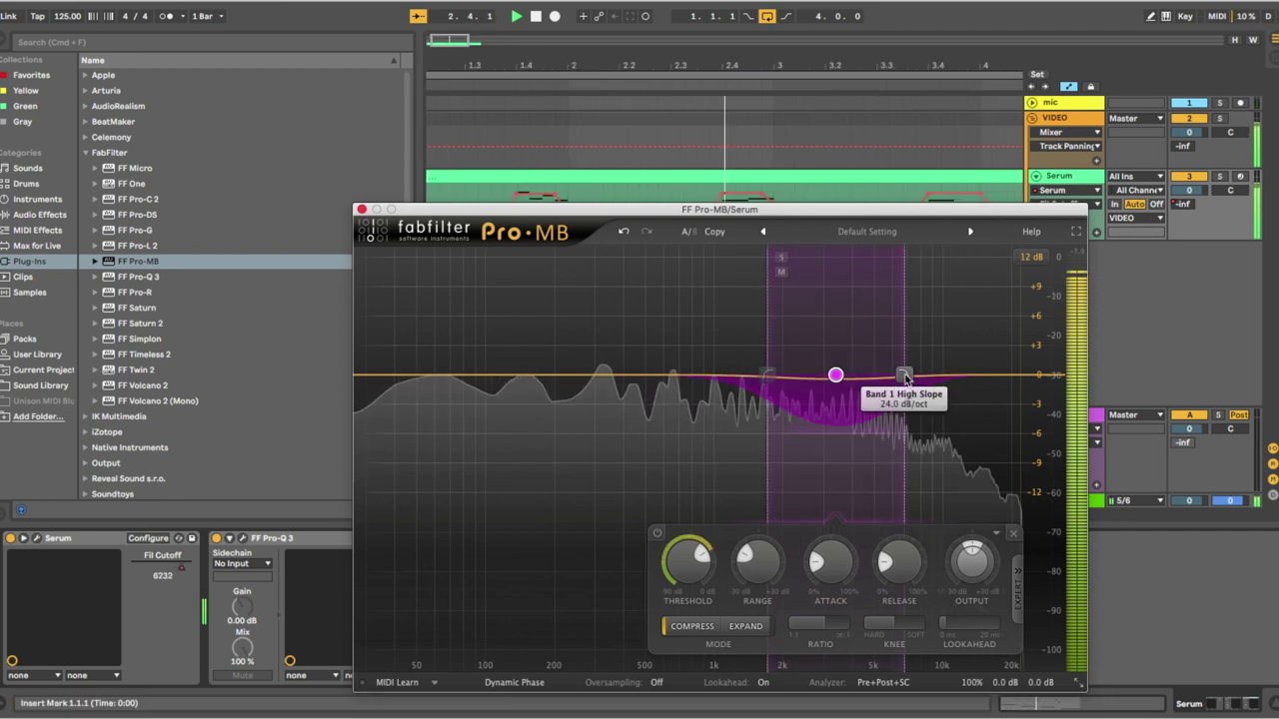
drag(904, 377, 966, 380)
drag(768, 376, 730, 378)
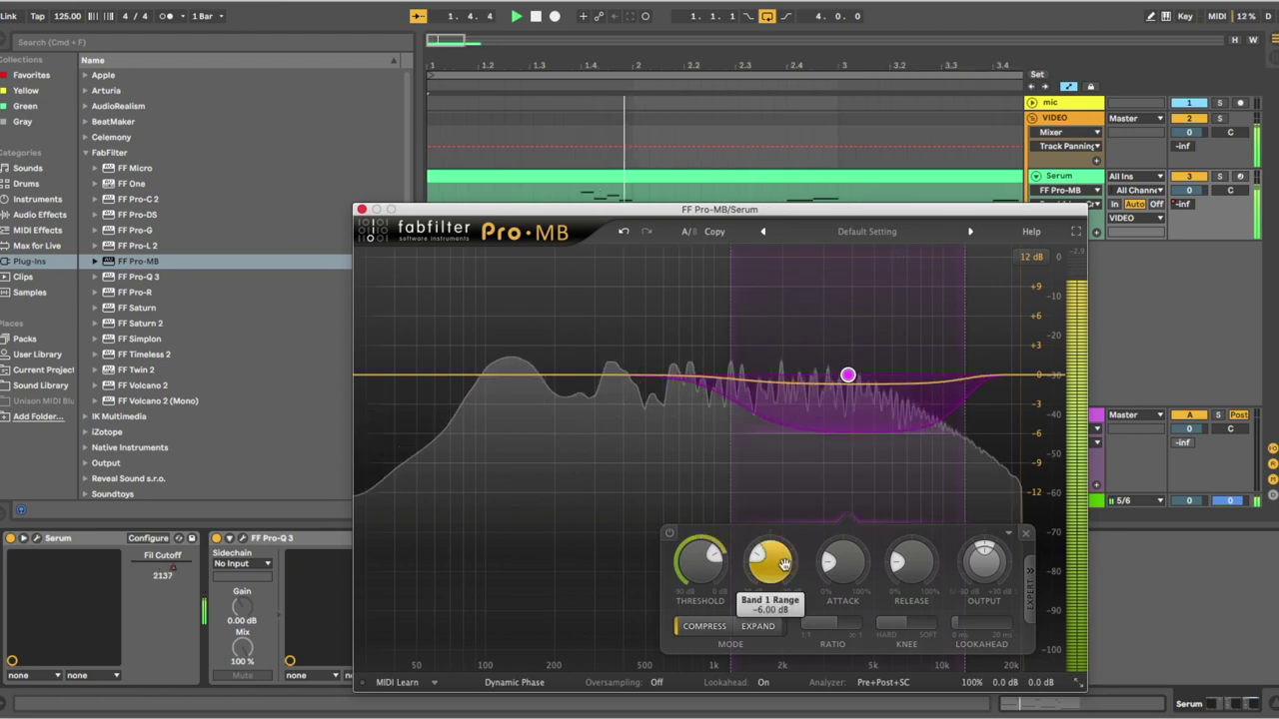
drag(784, 565, 760, 603)
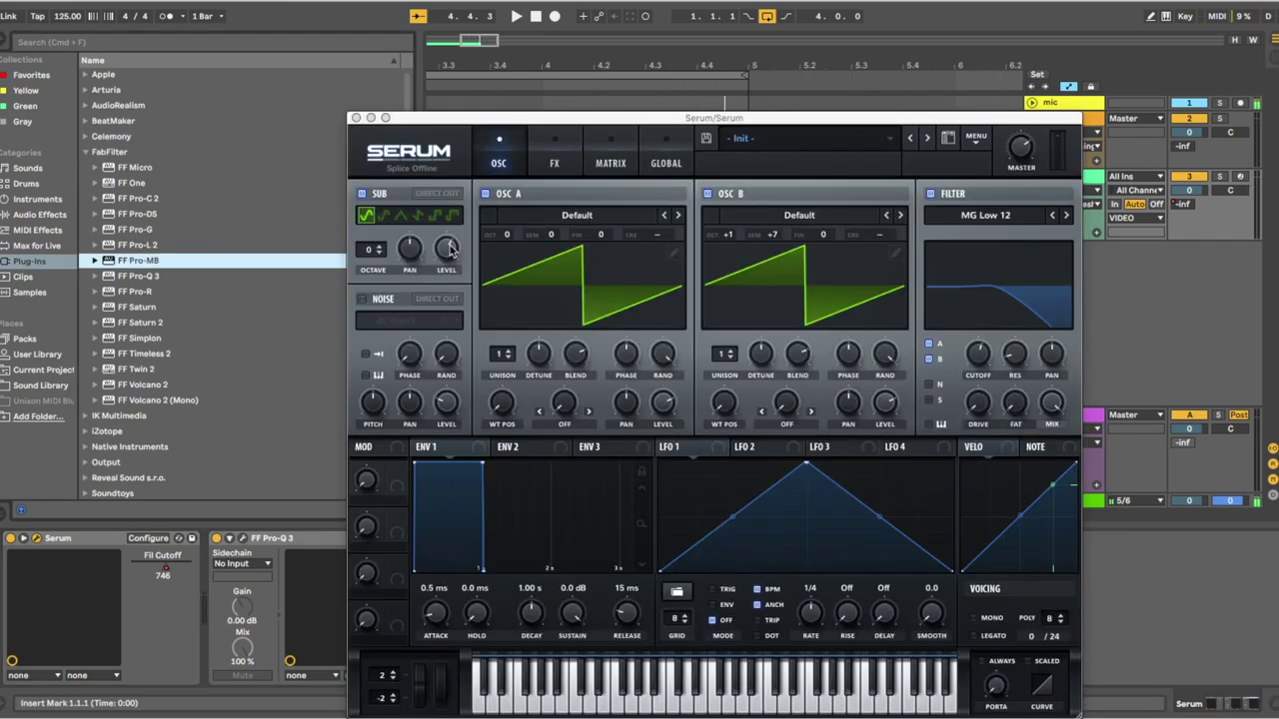
Step: In Serum, set oscillator B to 2 unison voices and lower its detune while the loop plays
click(449, 246)
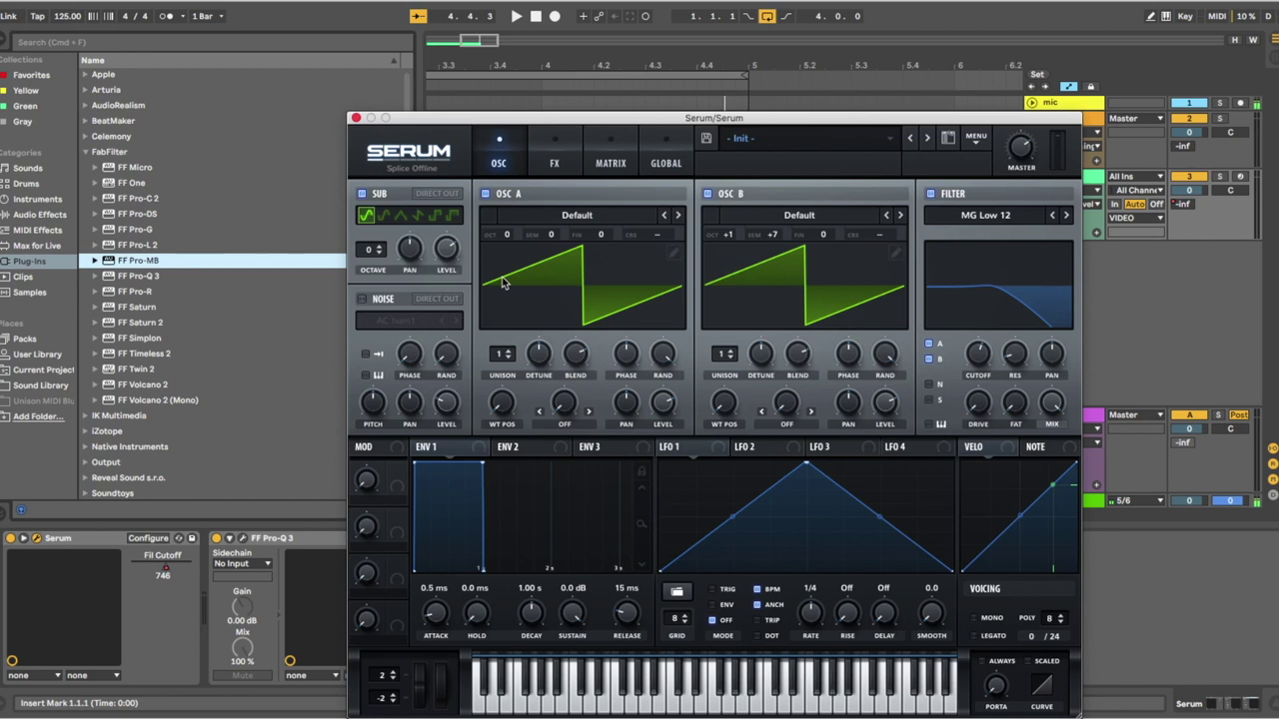
click(731, 351)
key(space)
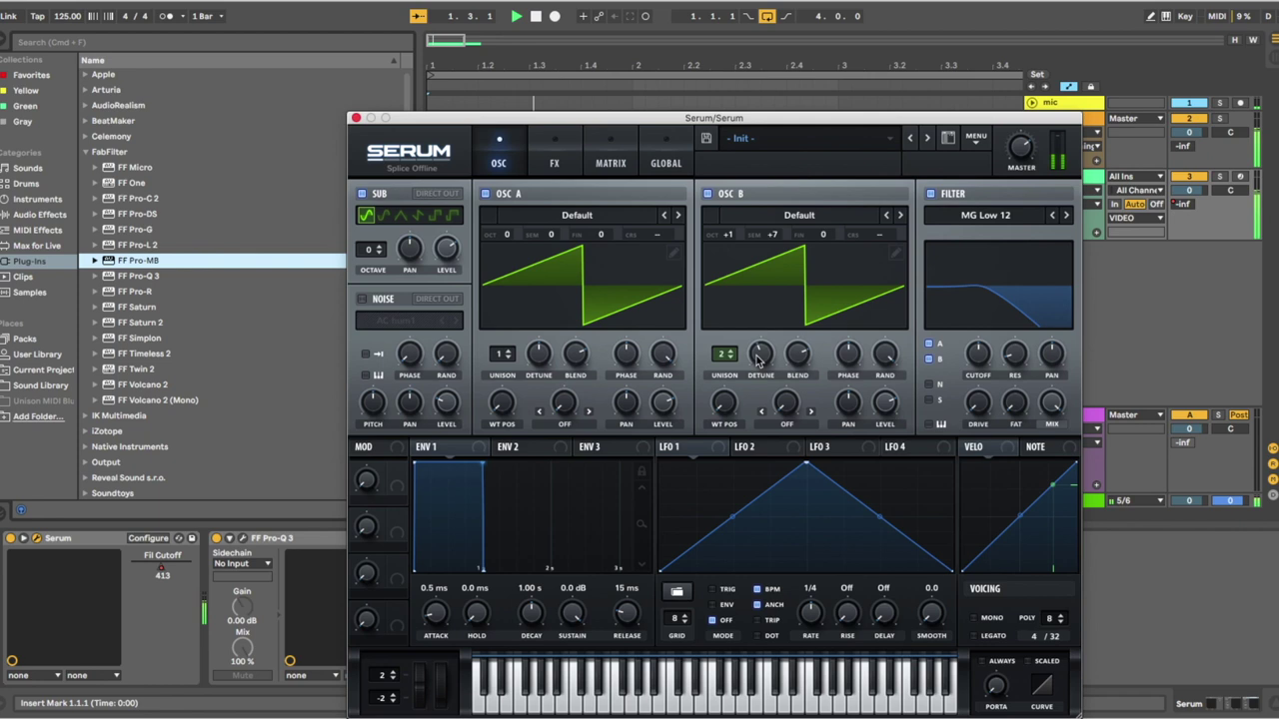
drag(760, 357, 756, 405)
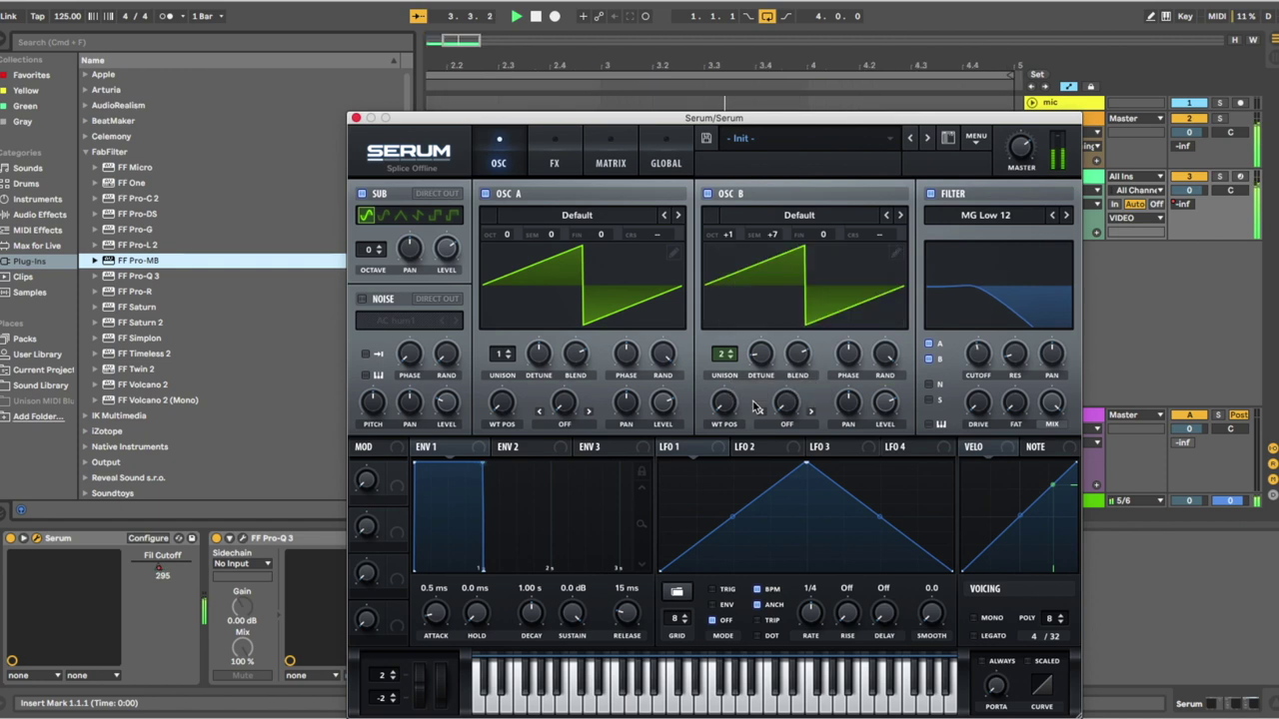
Step: Shape Serum's Env 1 with a 12 ms attack, a 1.52 s decay bowed outward and a -6.7 dB sustain, and stop playback
drag(416, 464, 432, 465)
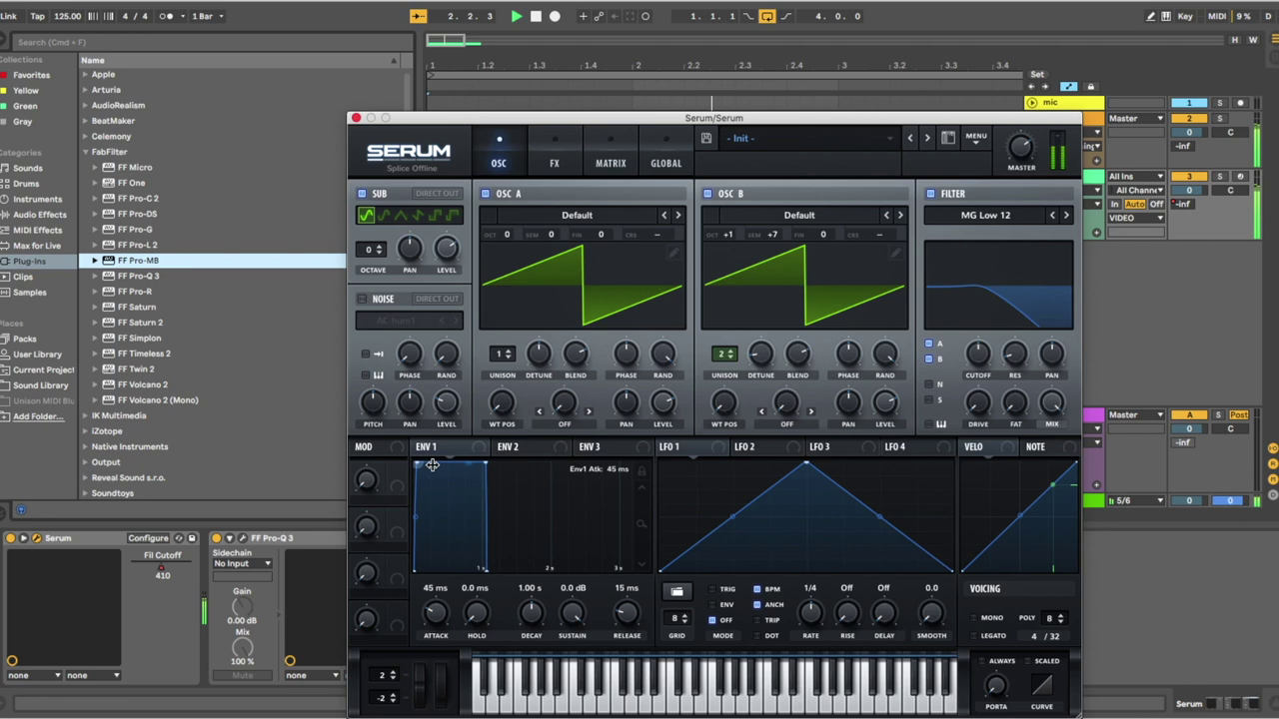
drag(487, 466, 488, 480)
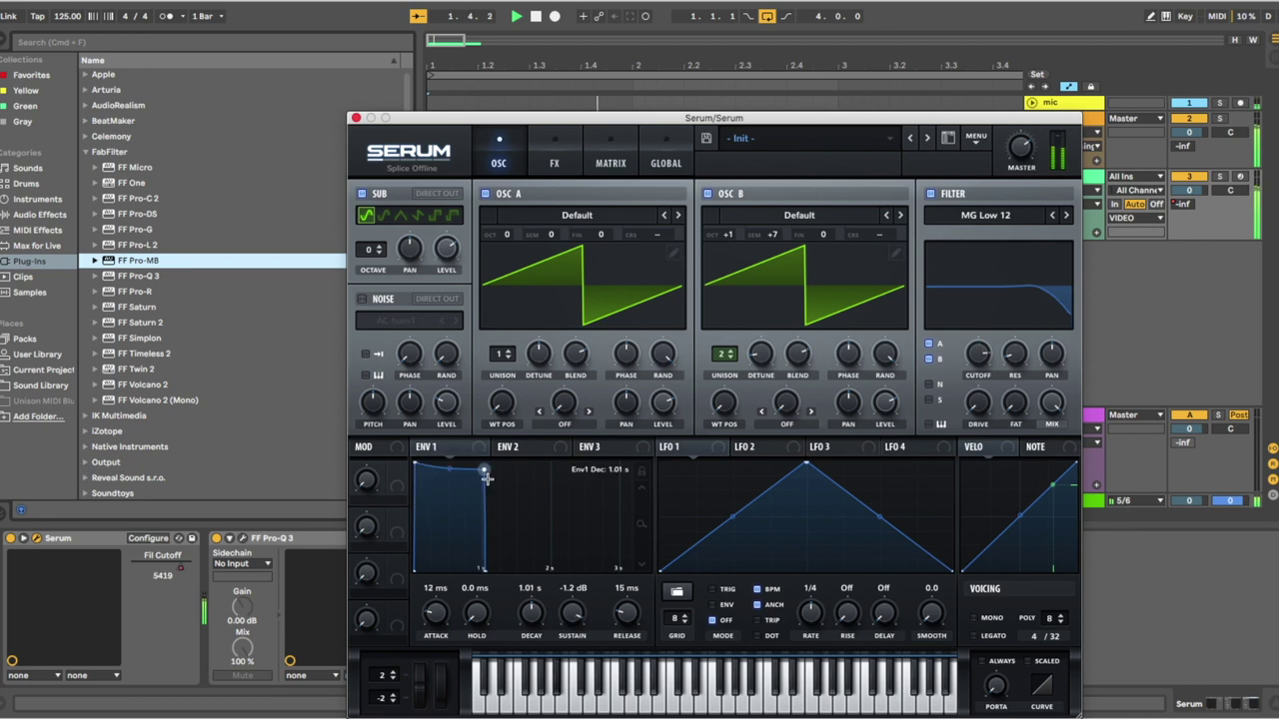
drag(486, 477, 489, 489)
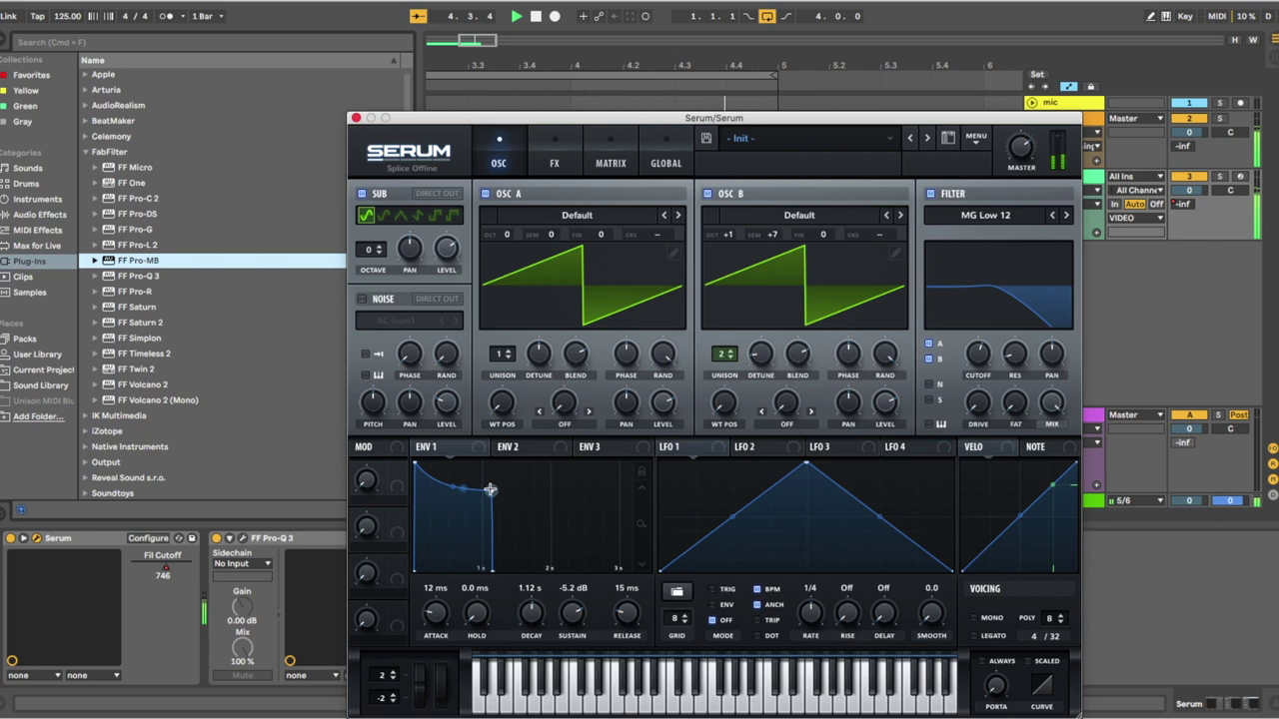
drag(489, 489, 519, 490)
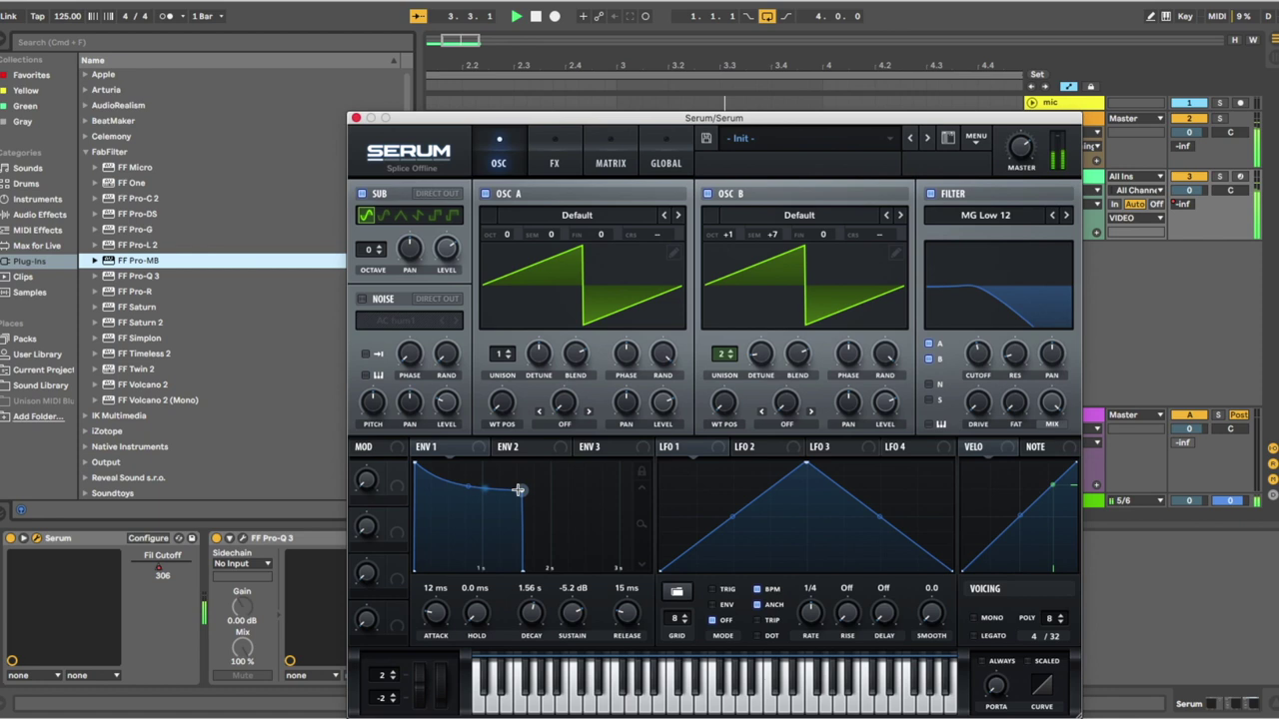
drag(468, 485, 437, 451)
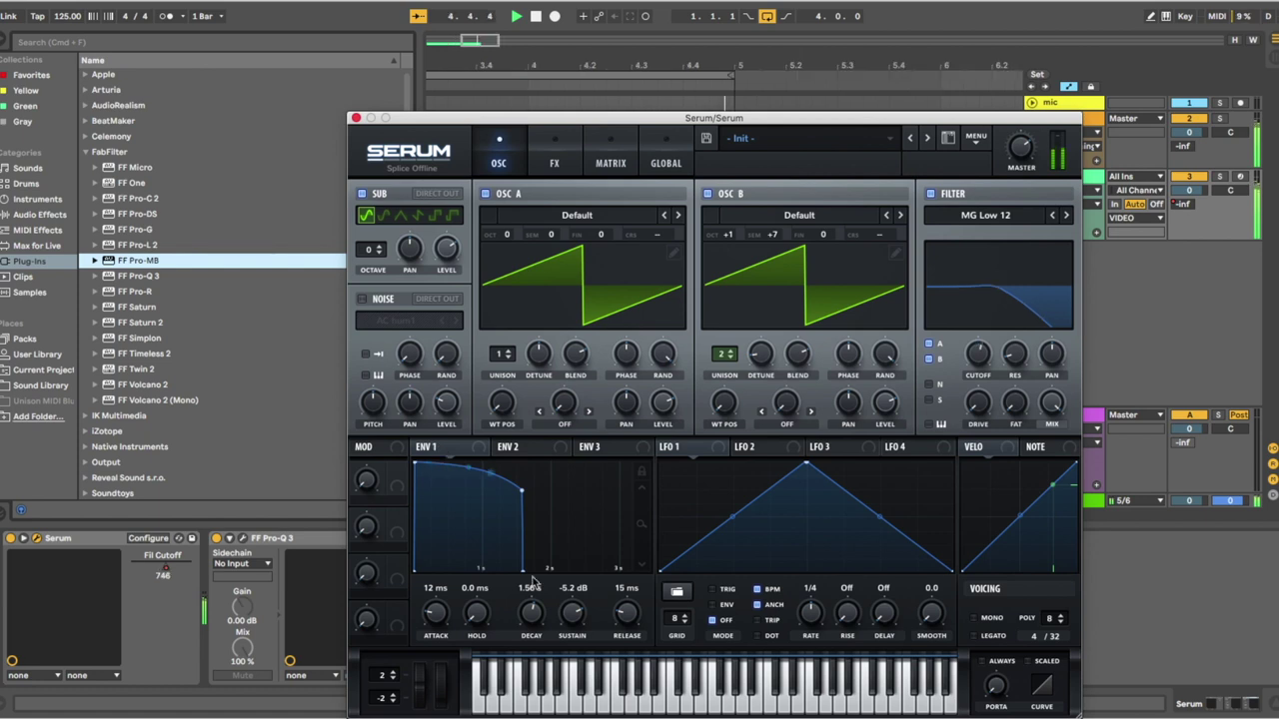
drag(521, 491, 517, 496)
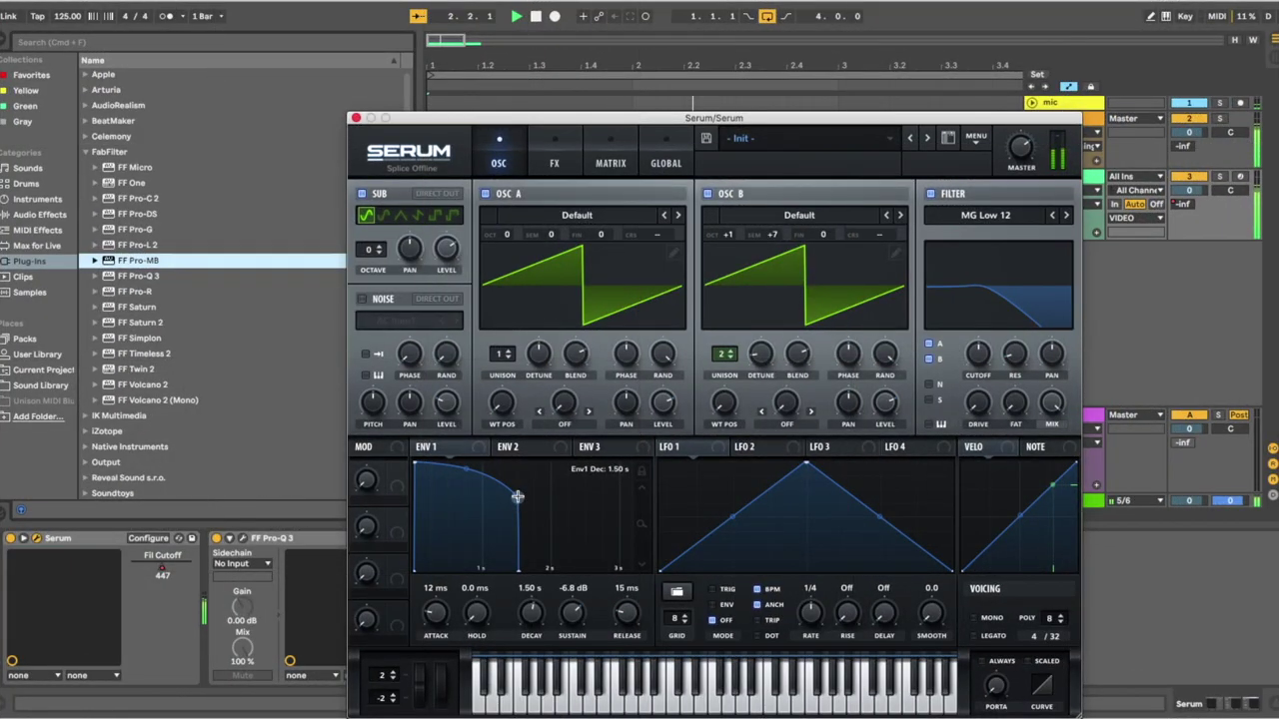
drag(518, 496, 518, 497)
key(space)
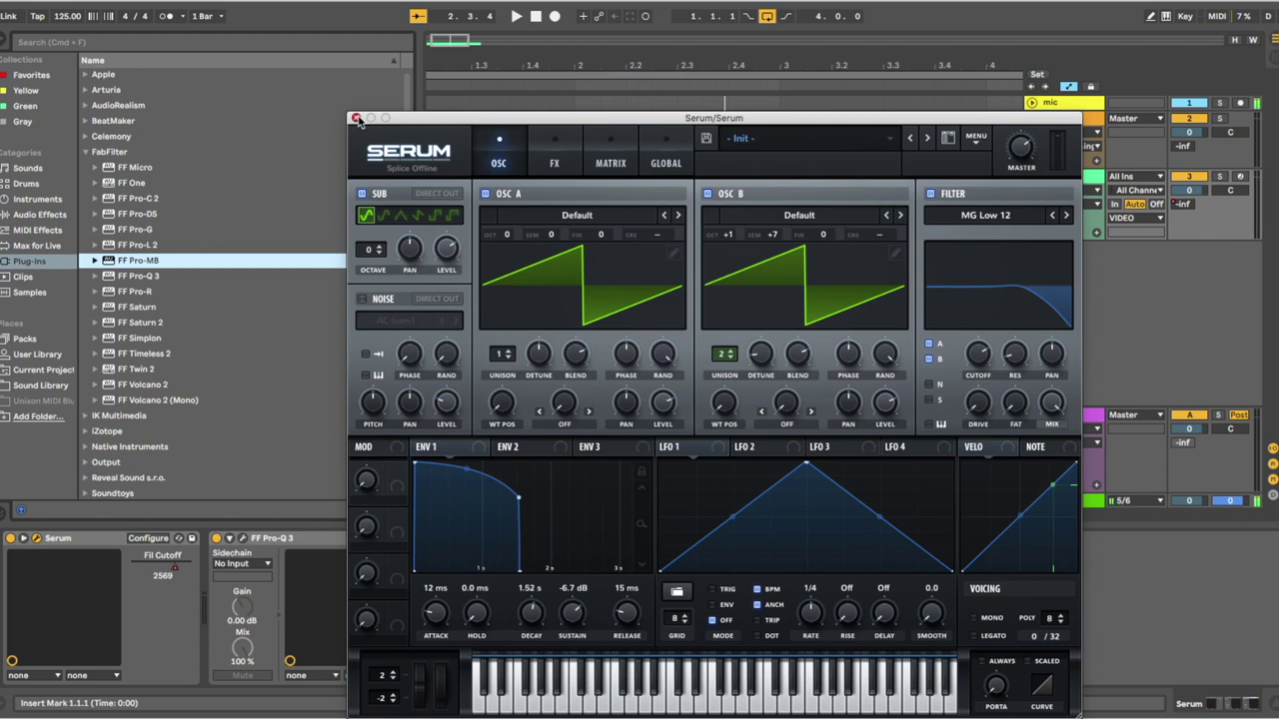
Step: Close Serum's window, hide the browser and fold the A Return track
click(359, 120)
click(5, 43)
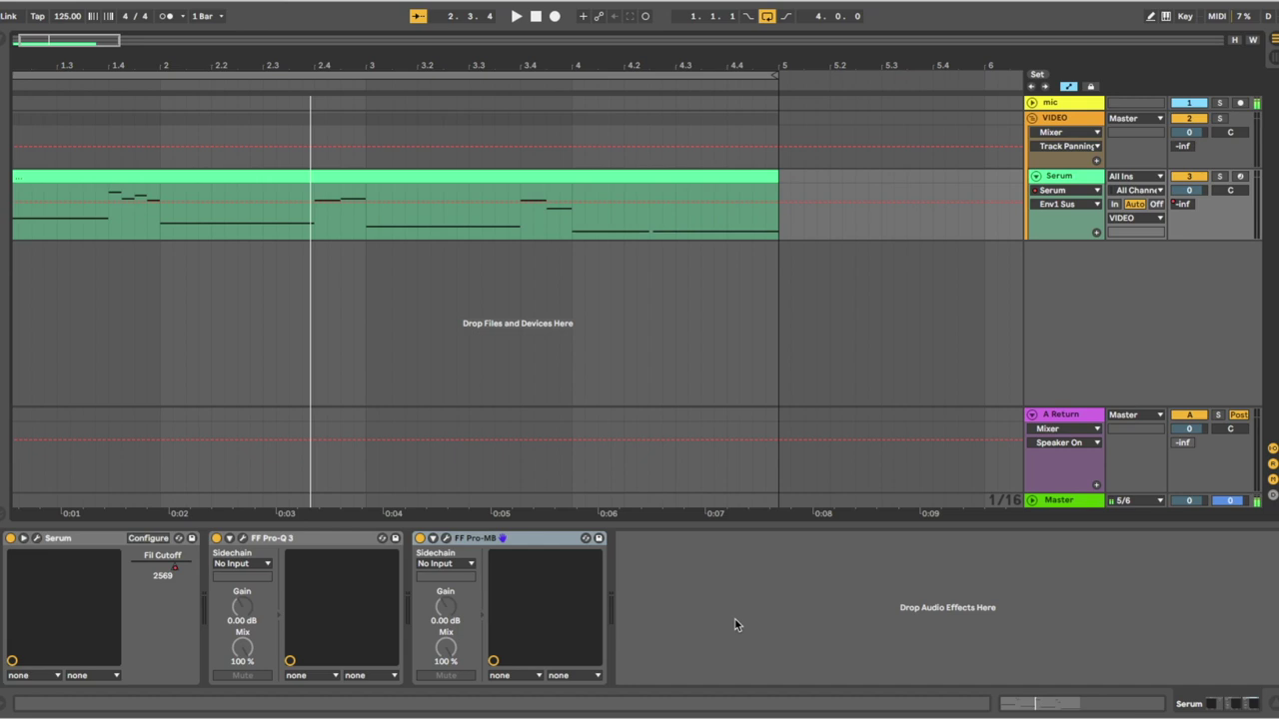
click(1033, 414)
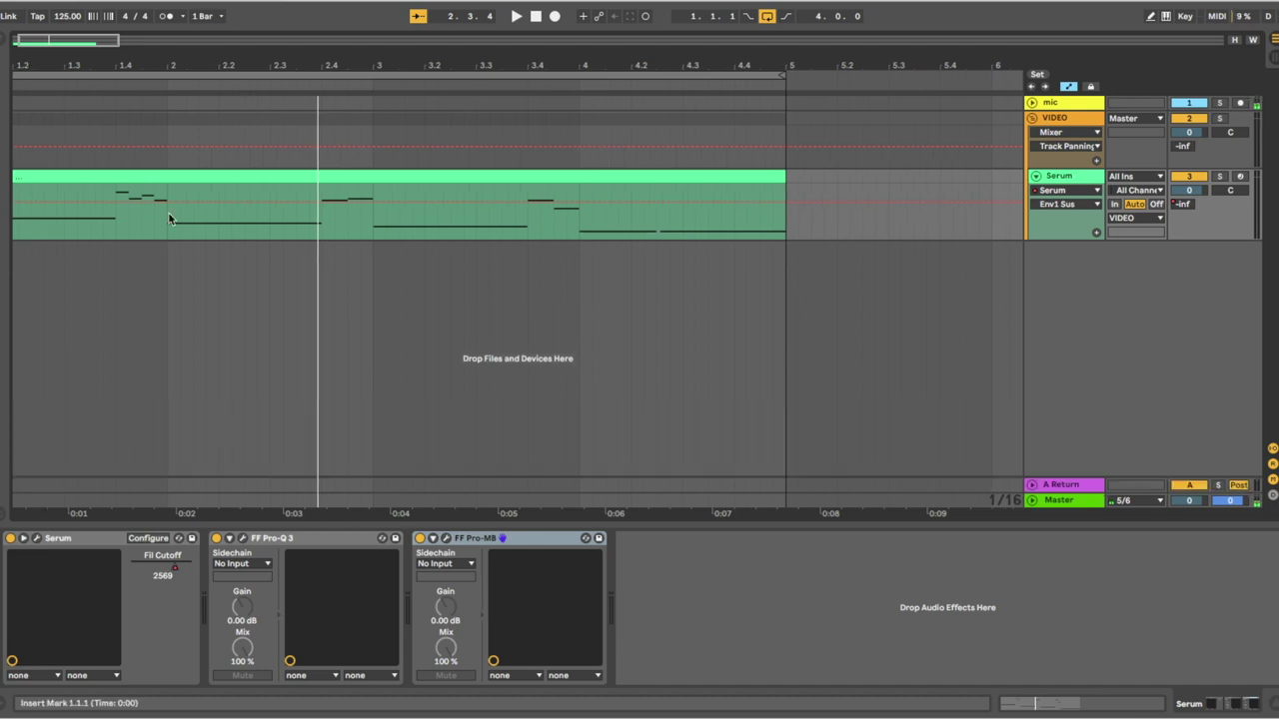
Step: Add ValhallaRoom from the Valhalla DSP plug-ins to the end of the Serum track's device chain
key(super+alt+b)
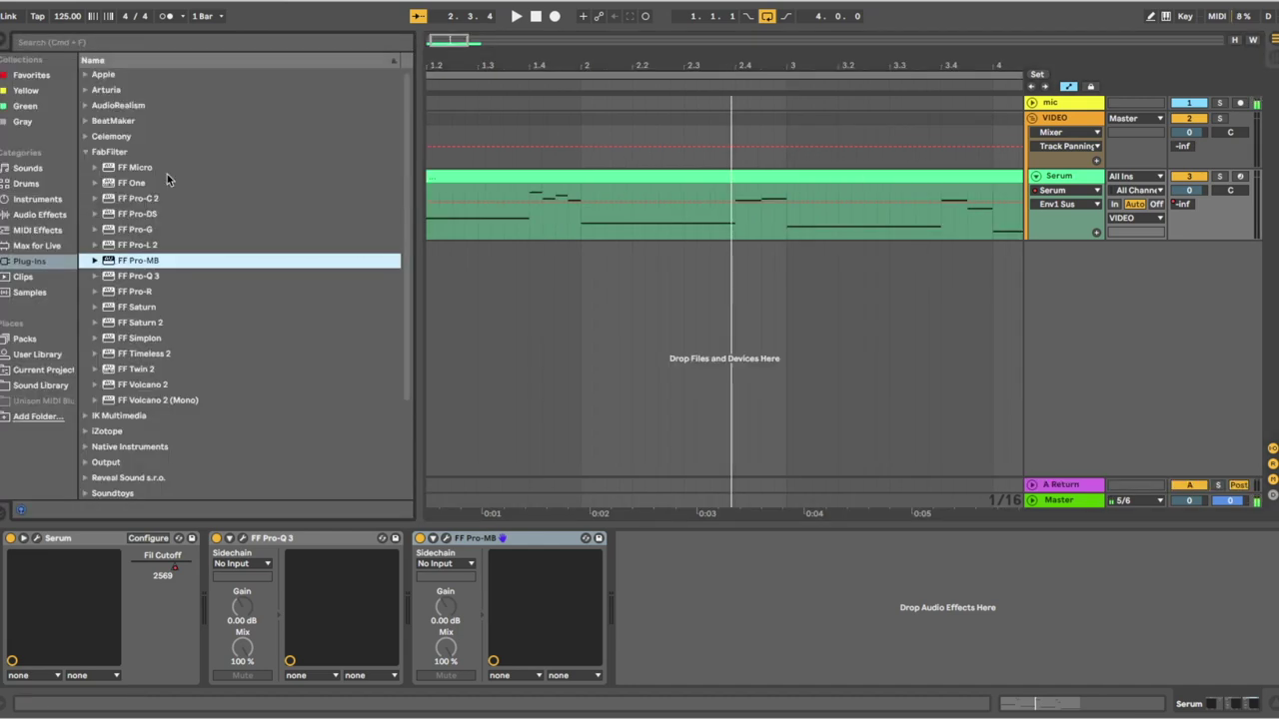
click(86, 153)
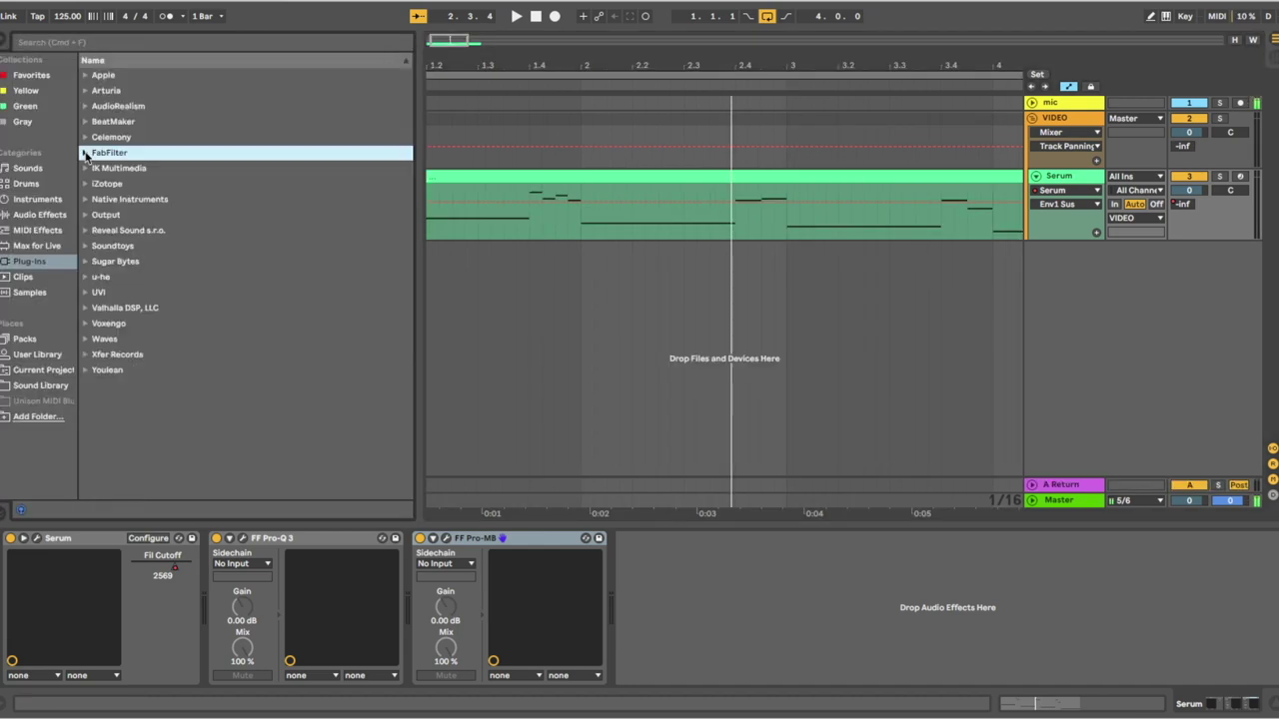
click(86, 309)
click(140, 356)
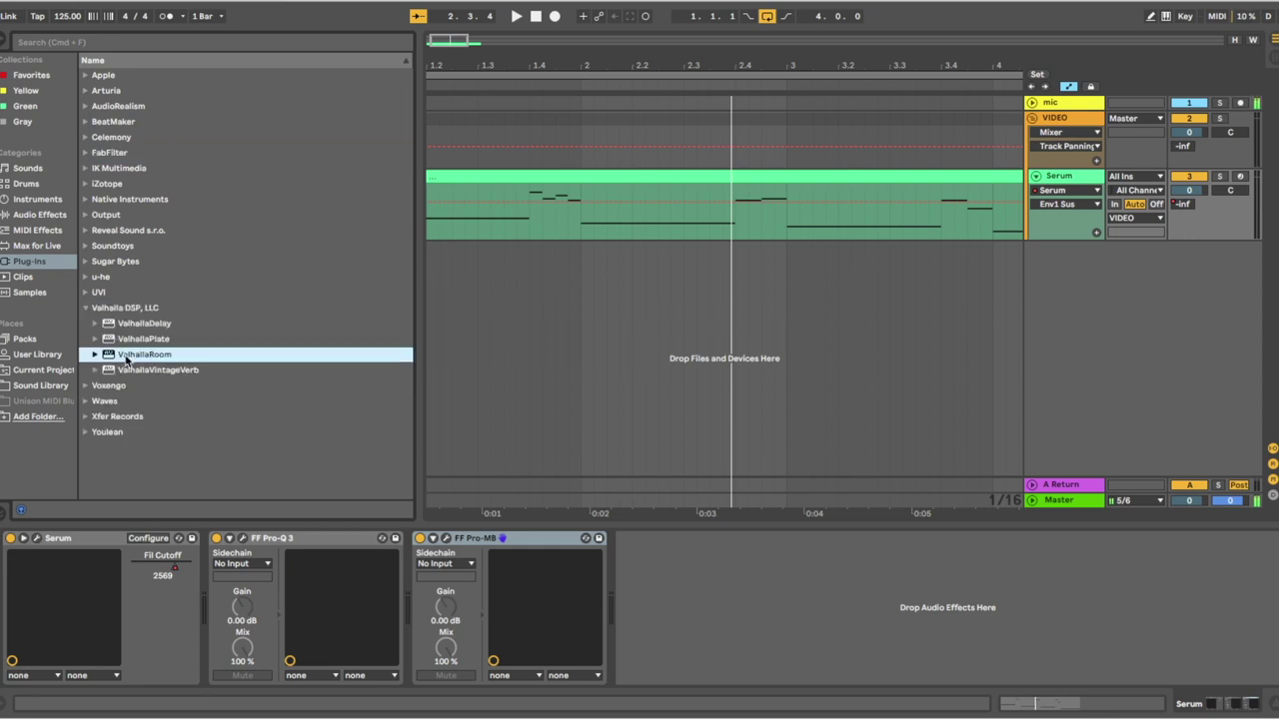
drag(128, 359, 1046, 228)
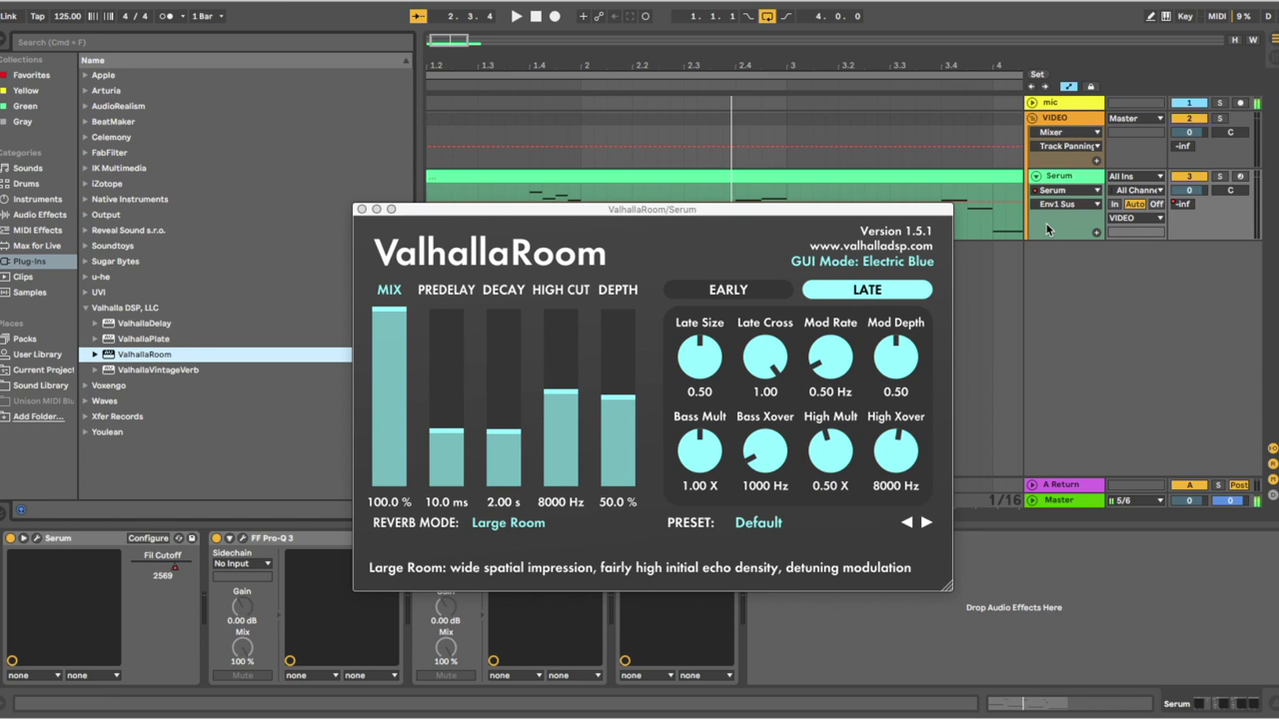
Step: Load the LongStereoHall preset in ValhallaRoom
click(813, 538)
mouse_move(830, 497)
mouse_move(851, 456)
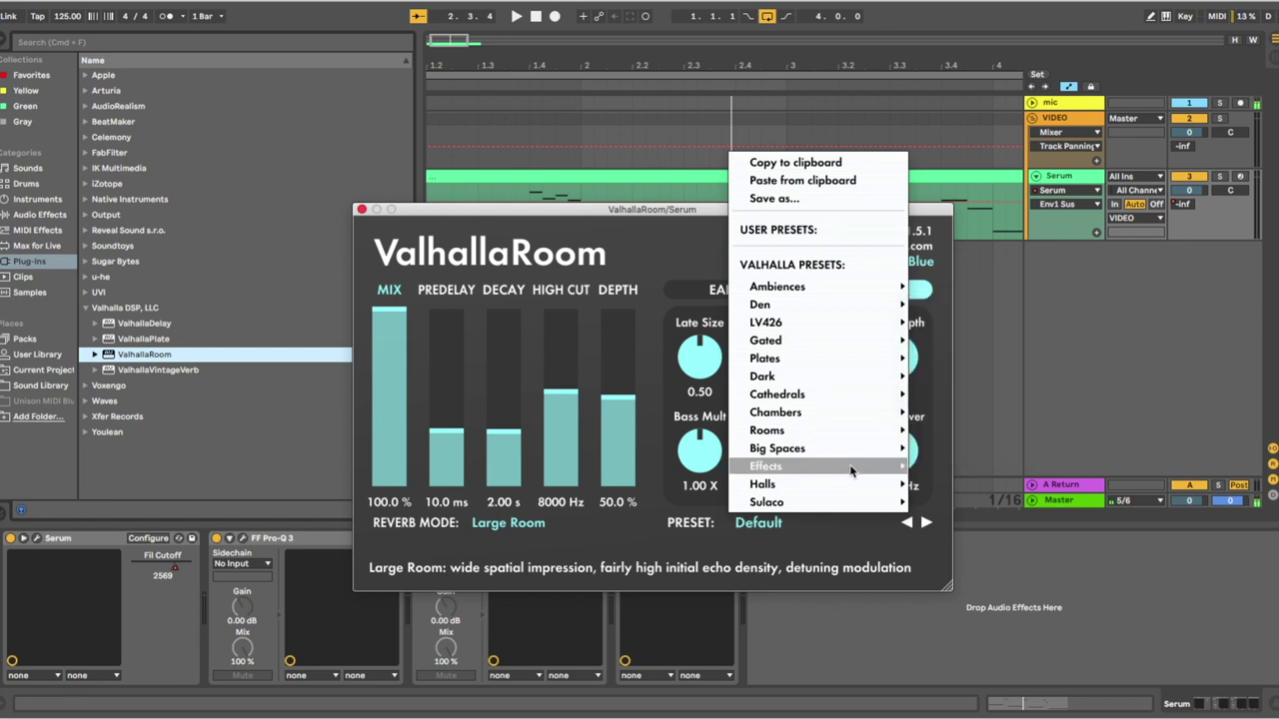
click(959, 412)
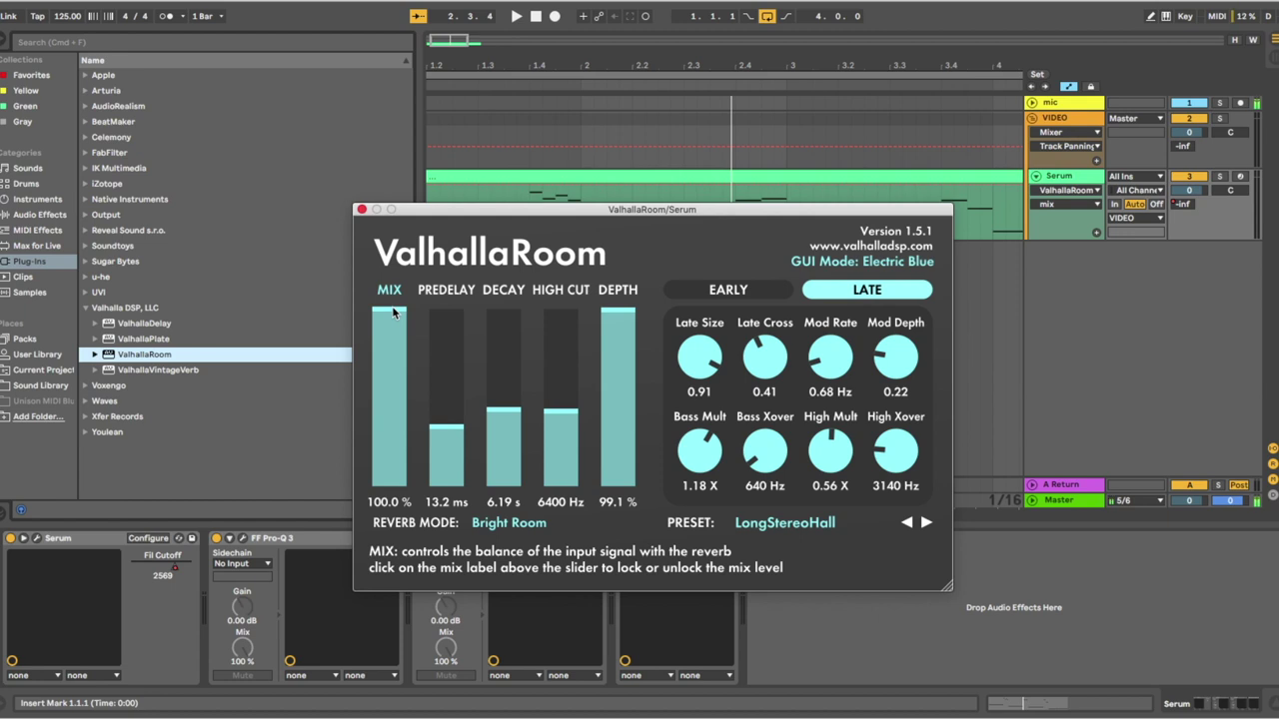
Step: During playback, set ValhallaRoom's mix to 49.8 %, depth to 49.3 %, high cut to 13420 Hz and predelay to 0.2 ms
key(space)
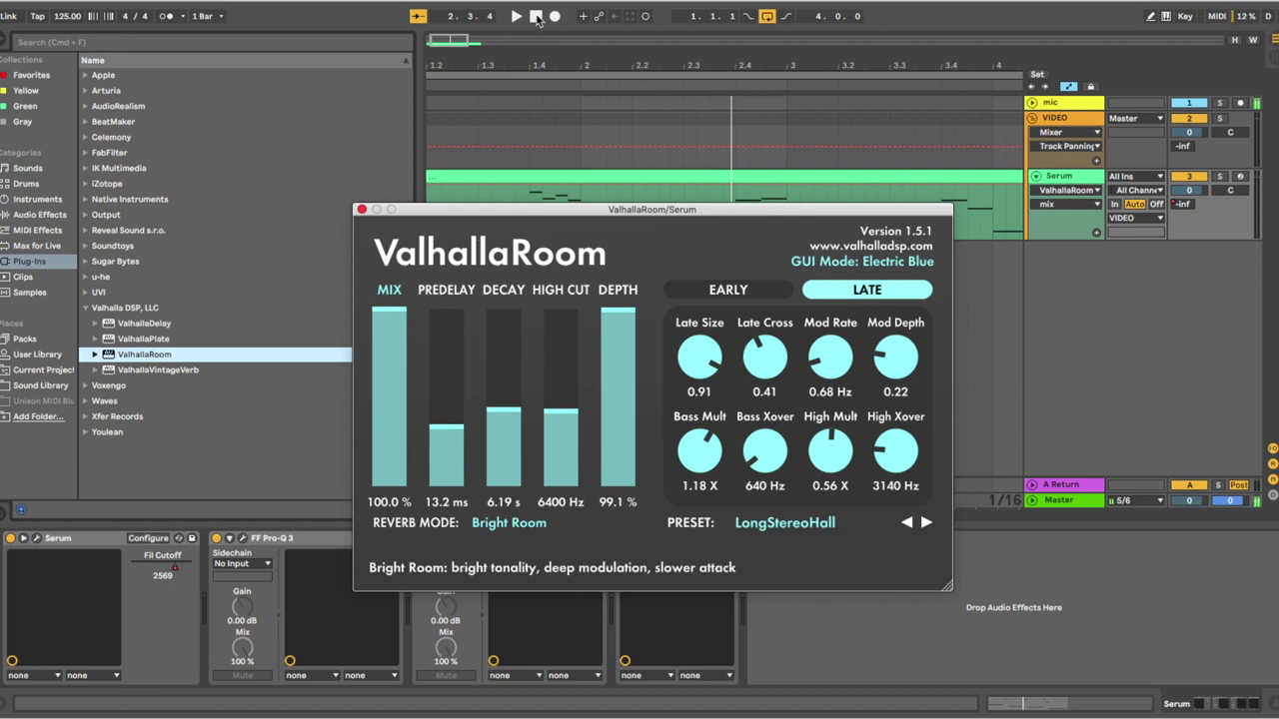
click(392, 316)
drag(392, 316, 392, 400)
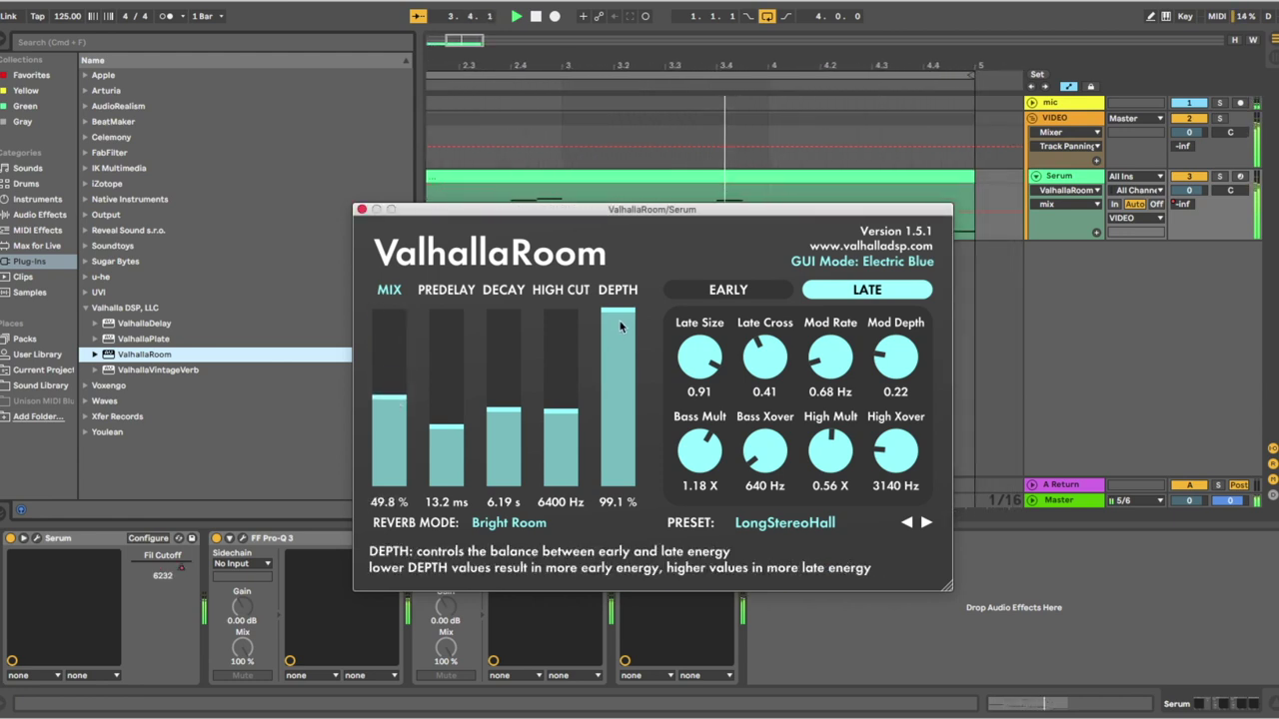
drag(618, 318, 619, 398)
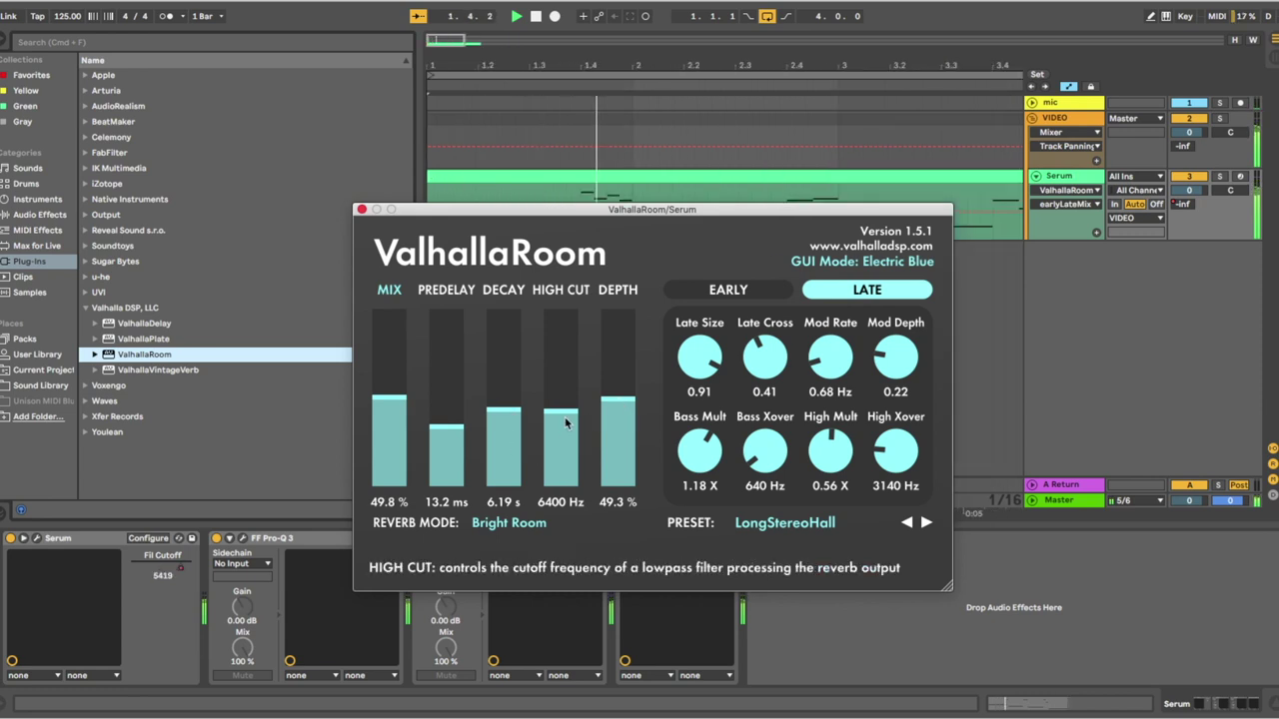
drag(543, 427, 558, 334)
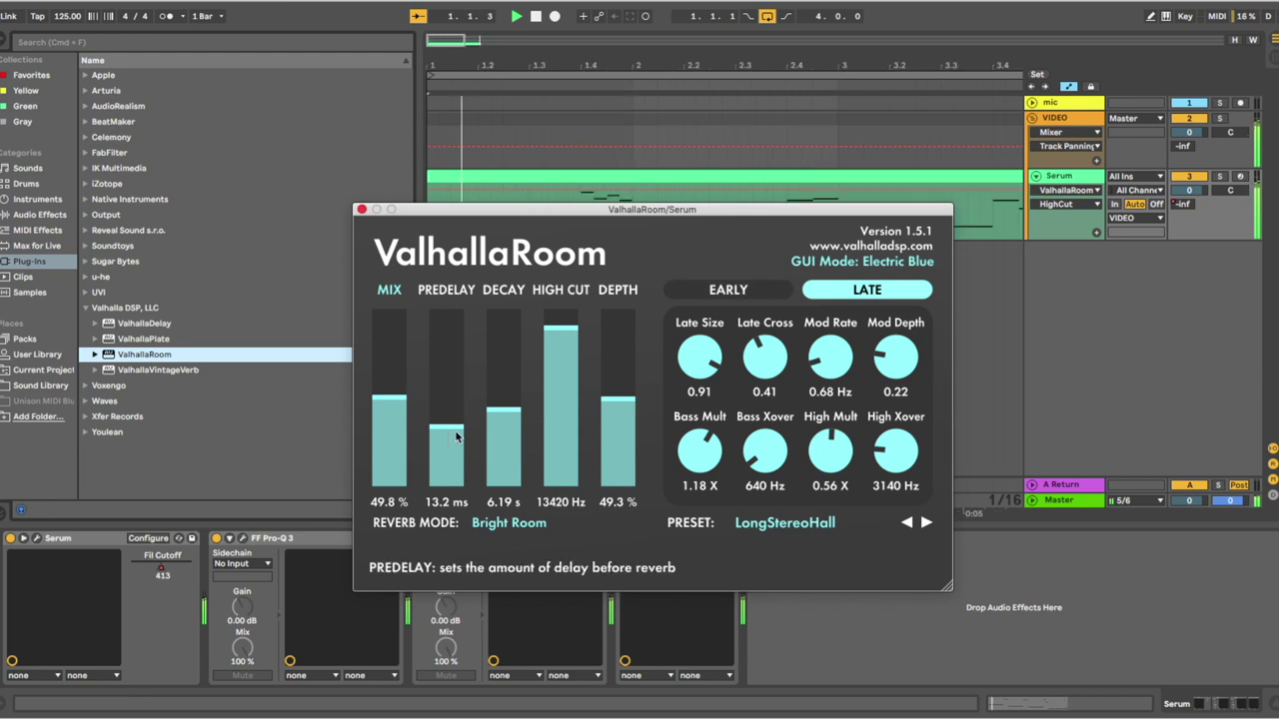
drag(447, 430, 458, 476)
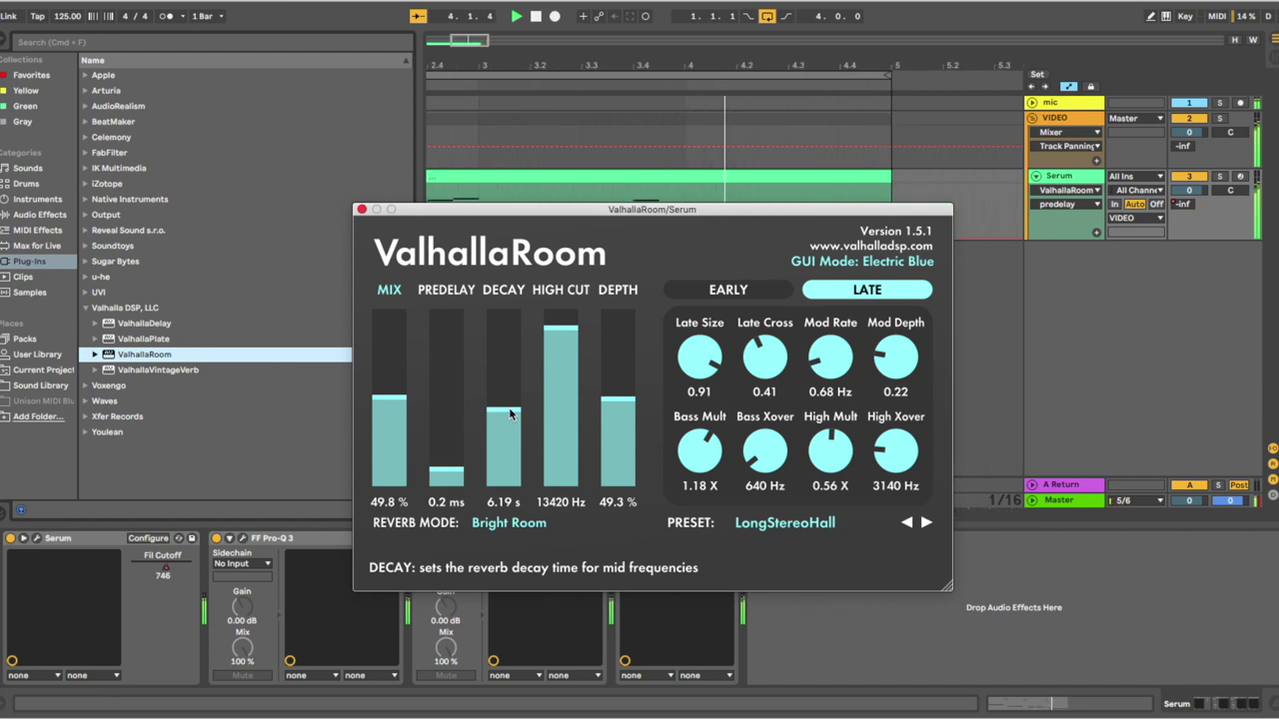
Step: Close ValhallaRoom's window, select the A Return track, fold the Valhalla DSP plug-ins and unfold the Waves ones
click(362, 210)
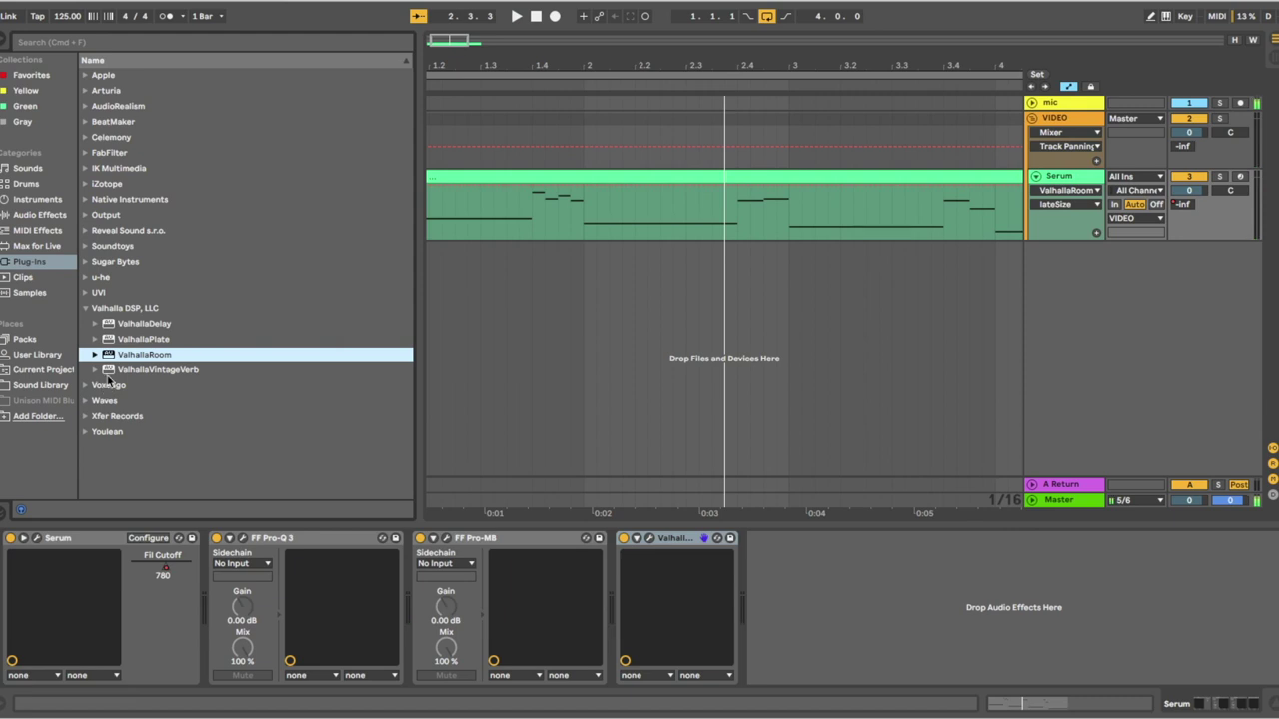
click(1078, 488)
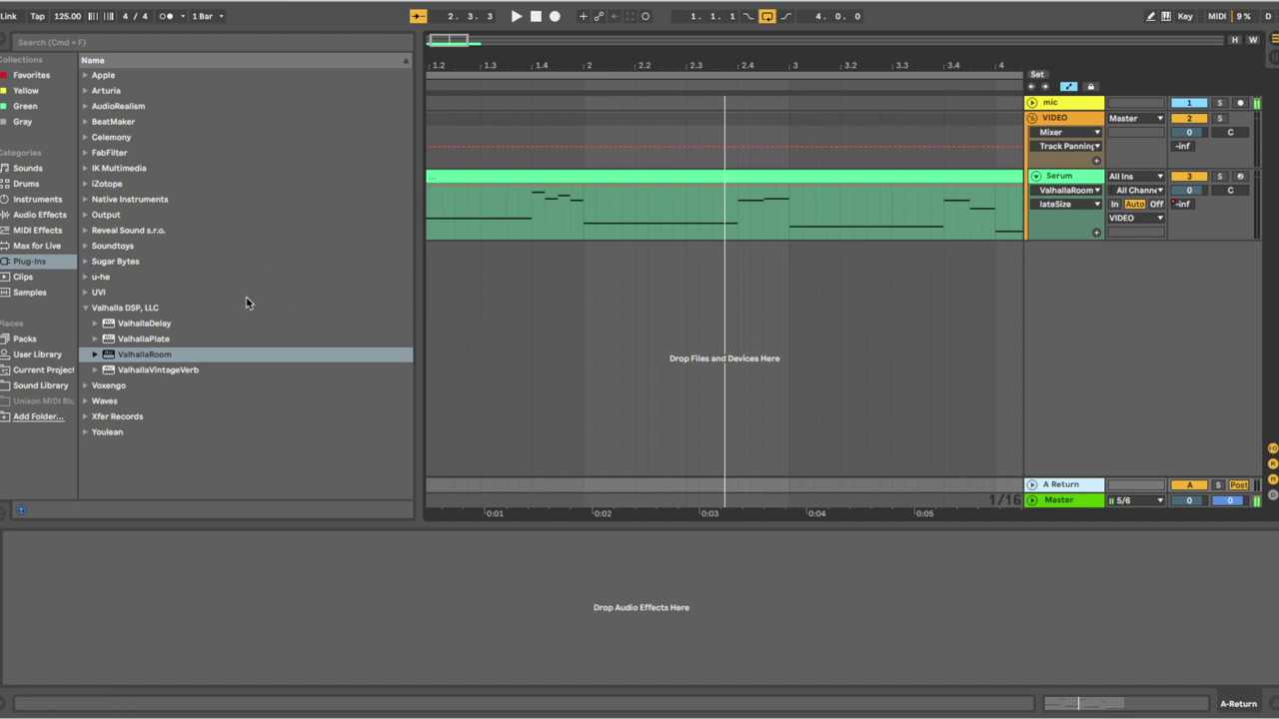
click(85, 309)
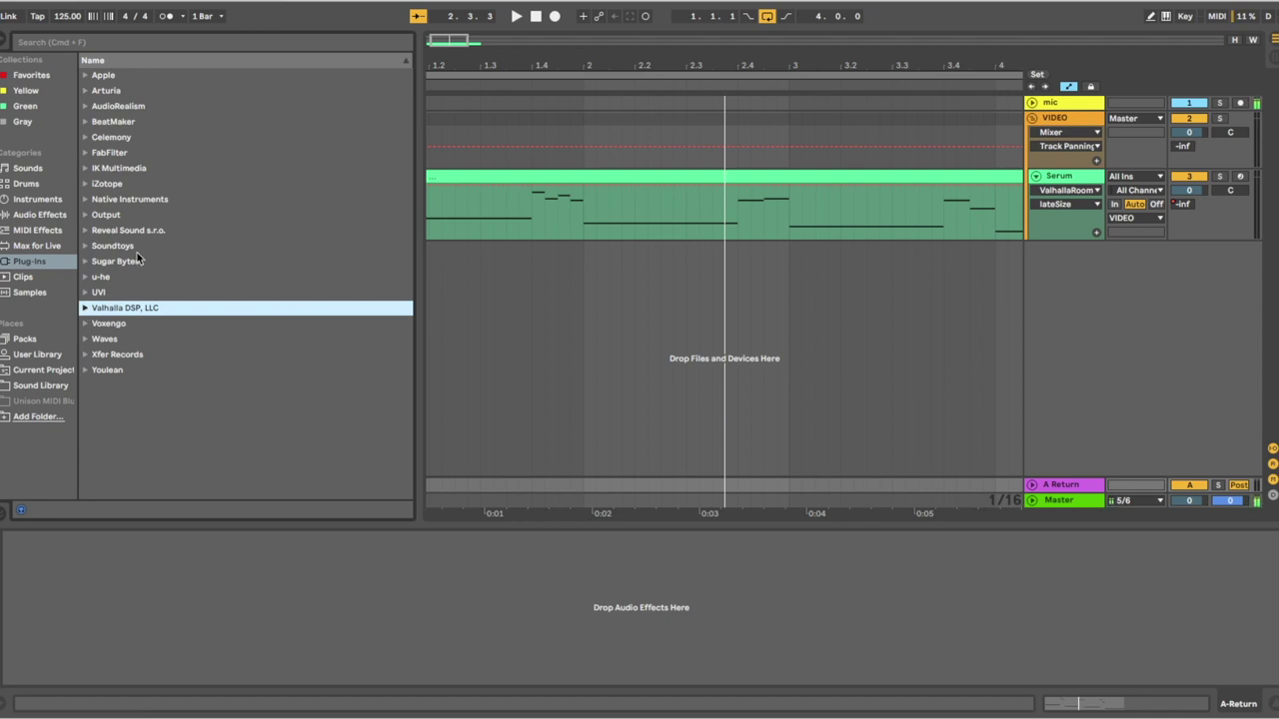
click(85, 340)
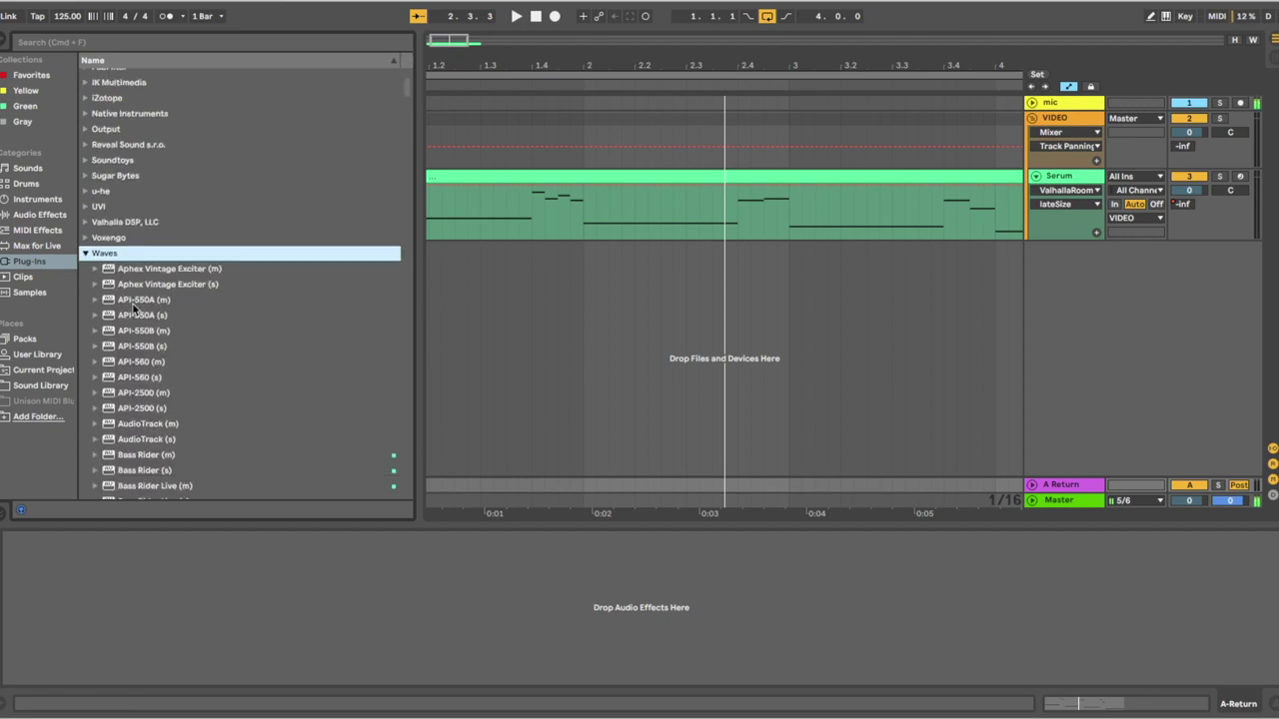
Step: Search the plug-ins for "h-" and load Waves H-Delay (m) onto the A Return track
click(145, 40)
text(h-)
key(Down)
key(Down)
key(Down)
key(Down)
key(Up)
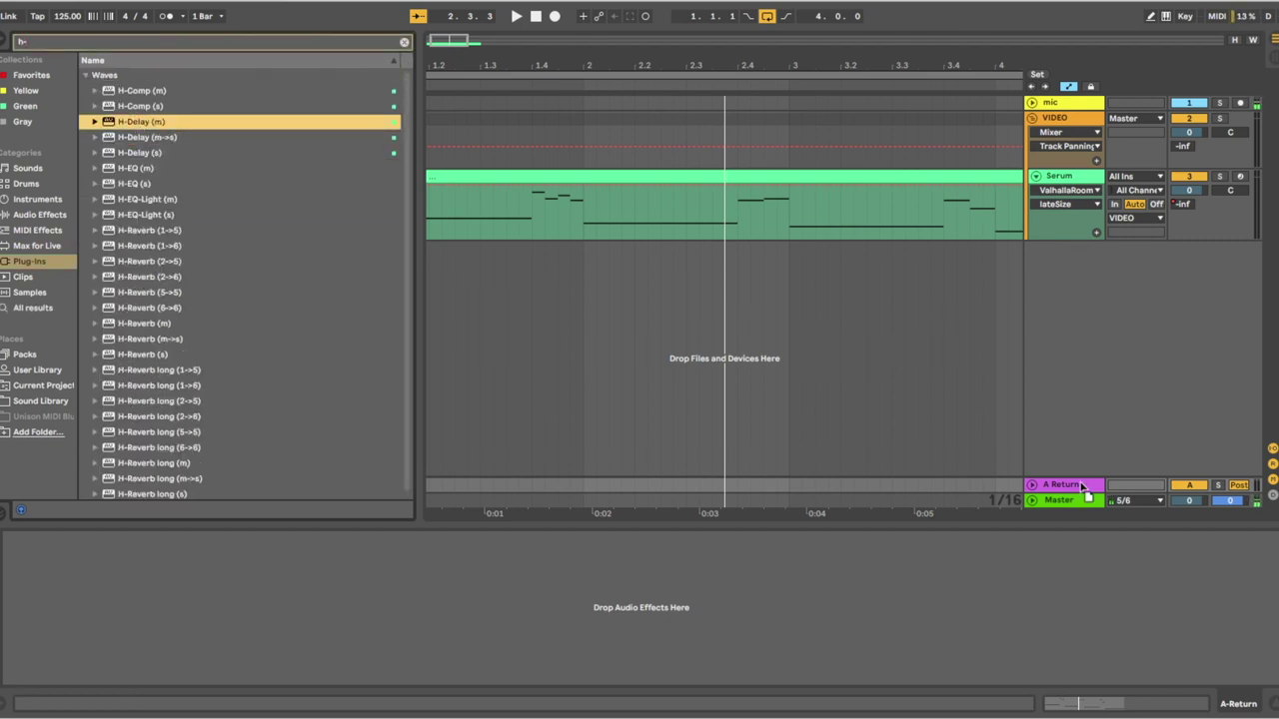
key(Return)
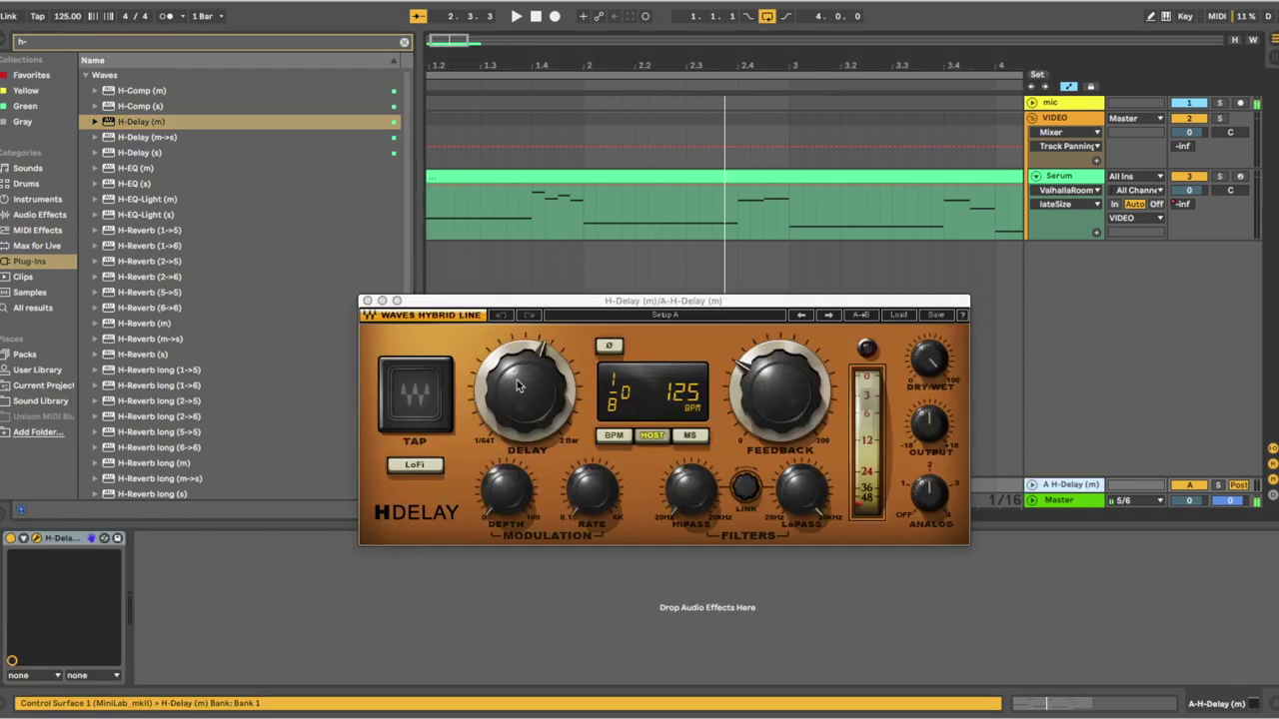
Step: Set H-Delay's delay time to 1/2 T and audition the loop briefly
drag(516, 372, 520, 328)
key(space)
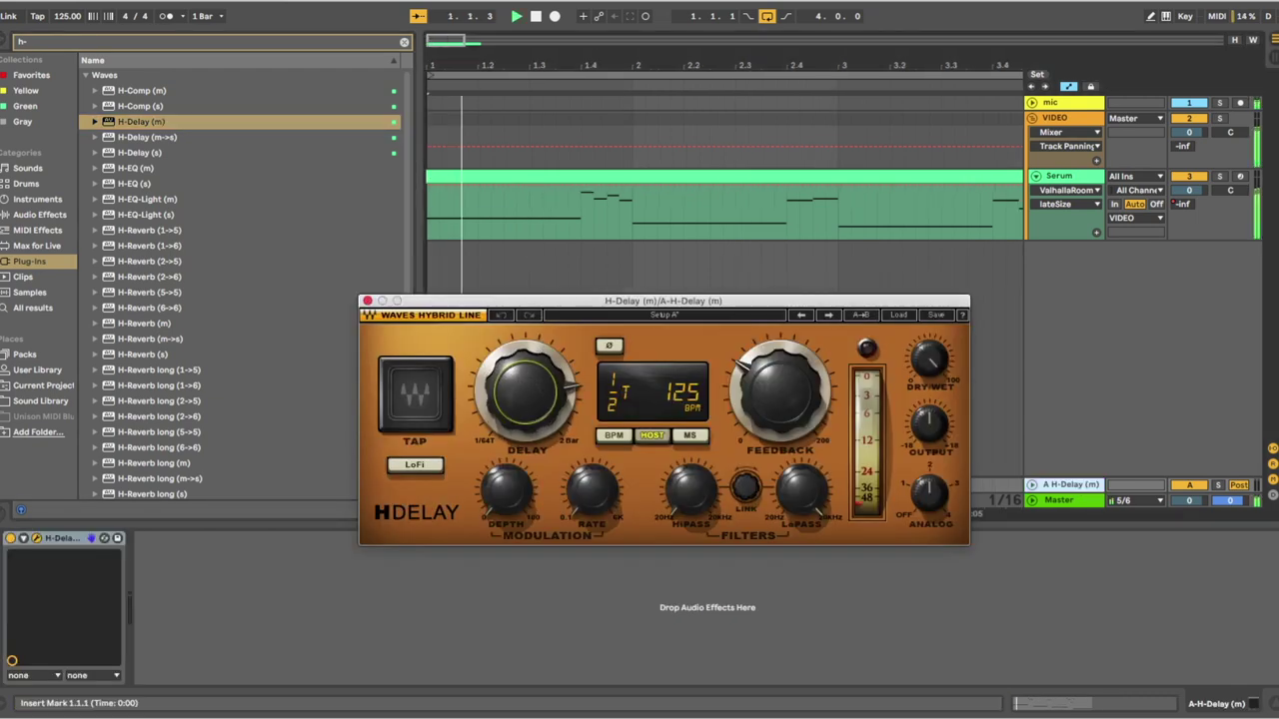
key(space)
Step: Show the Mixer's A-H-Delay (m) send automation on the Serum track
click(1079, 191)
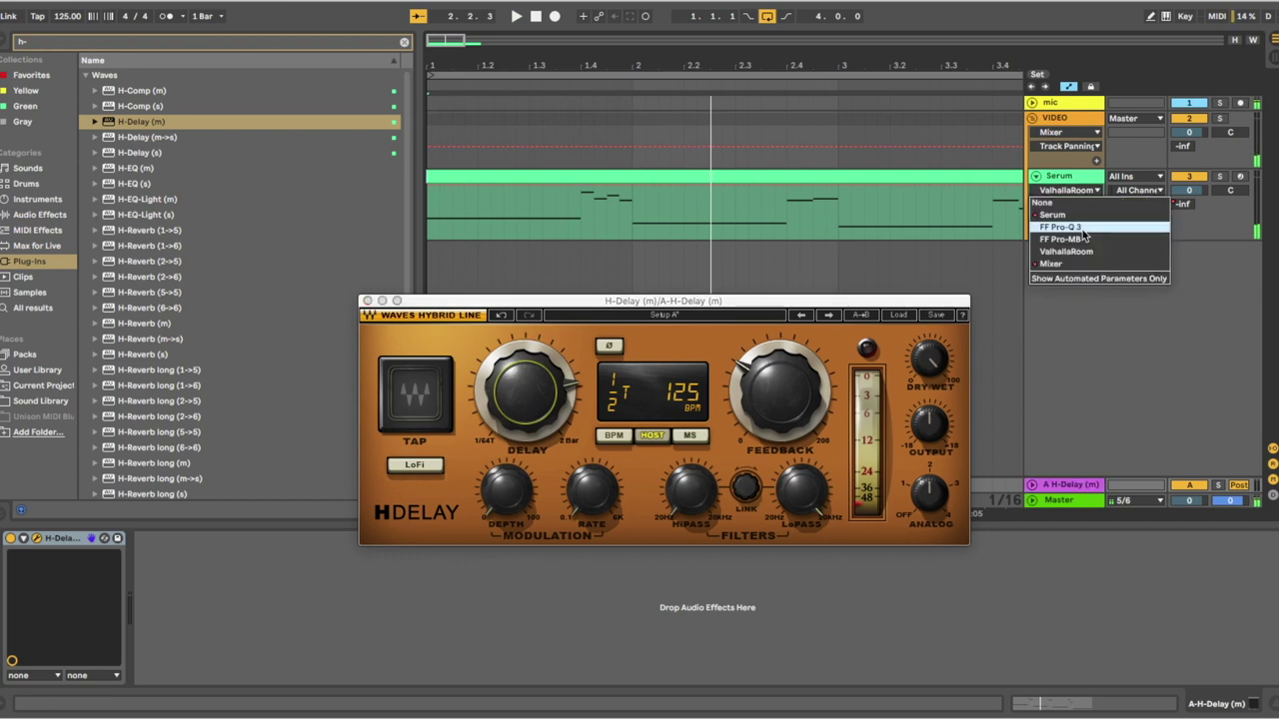
click(1080, 267)
click(1086, 205)
click(1081, 265)
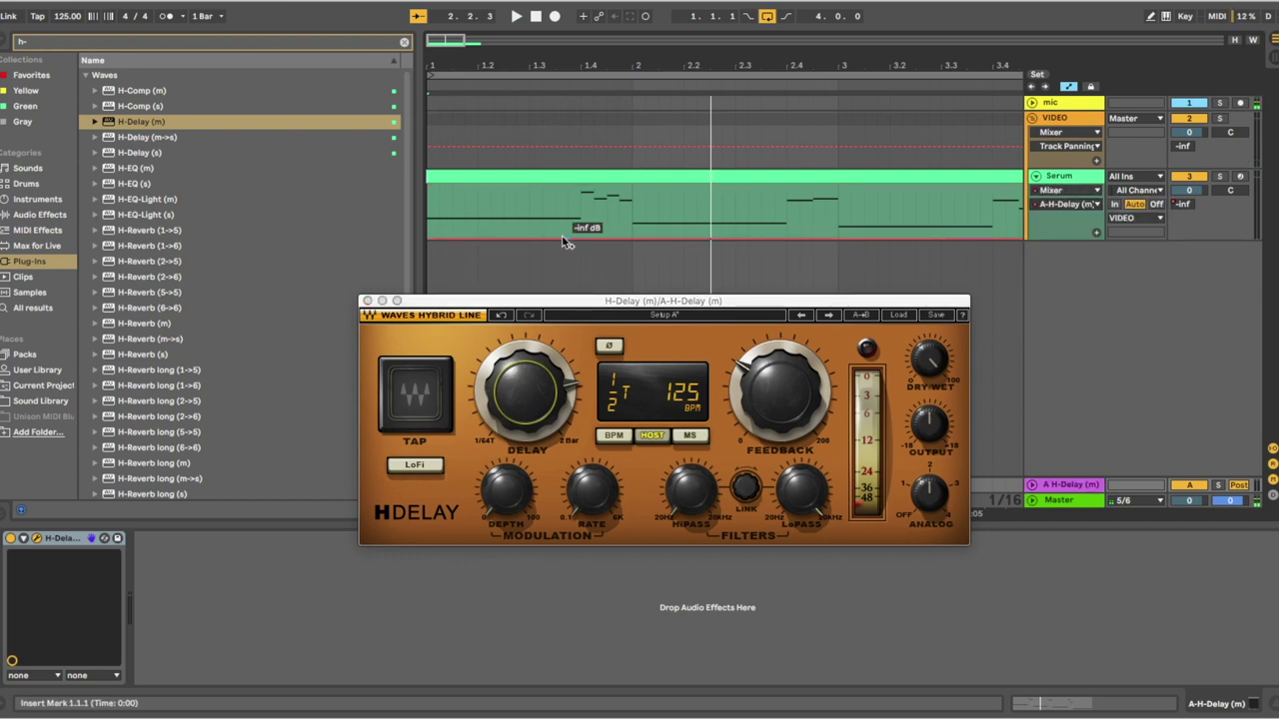
Step: Draw send automation that rises to about -4 dB over the fill ending bar 1 and falls back early in bar 2, then play it
click(568, 239)
click(671, 239)
drag(596, 238, 630, 193)
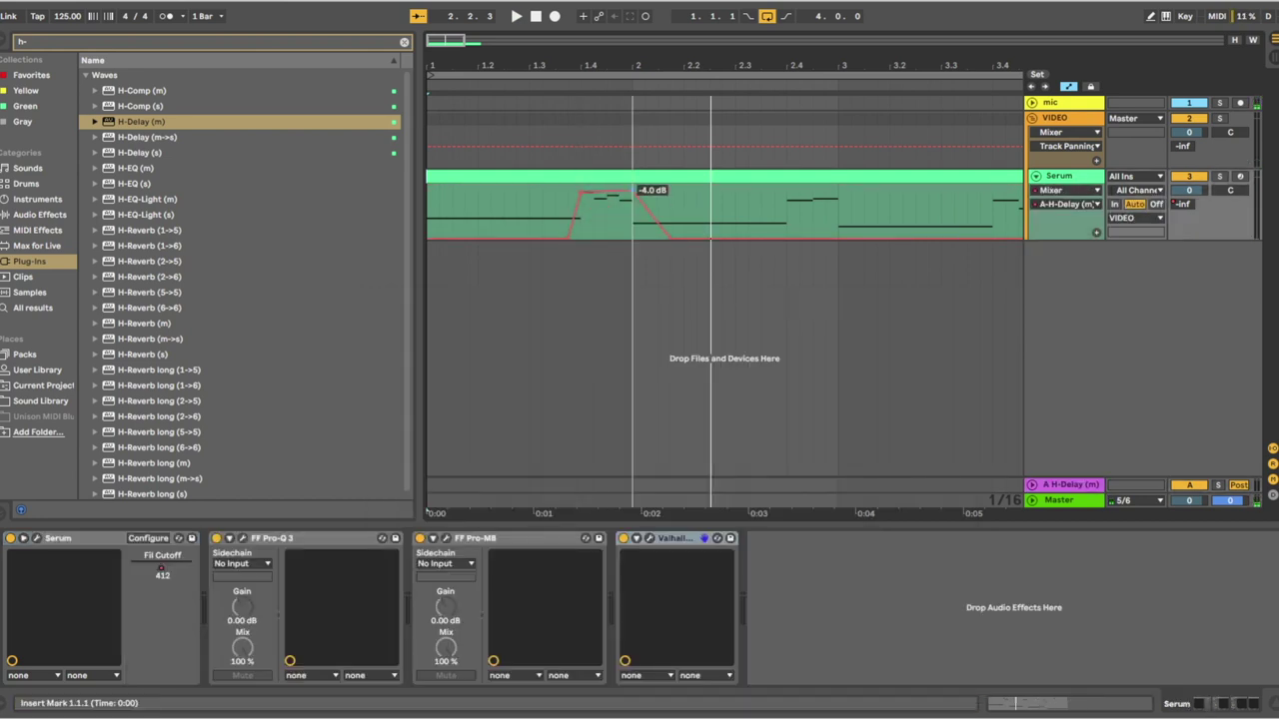
key(space)
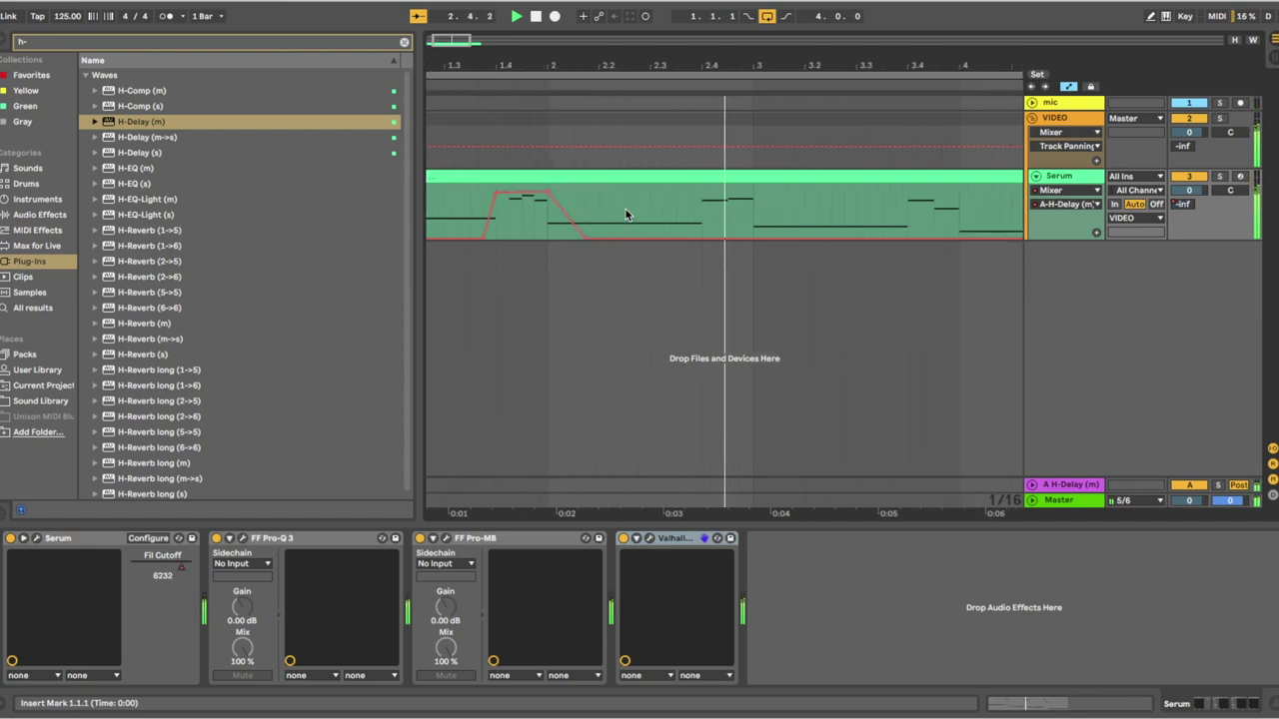
Step: Raise the delay send over the fill ending bar 2, drop it after bar 3 starts, and raise it again at the third fill
click(548, 238)
click(625, 238)
drag(561, 237, 612, 189)
click(755, 237)
drag(766, 238, 765, 185)
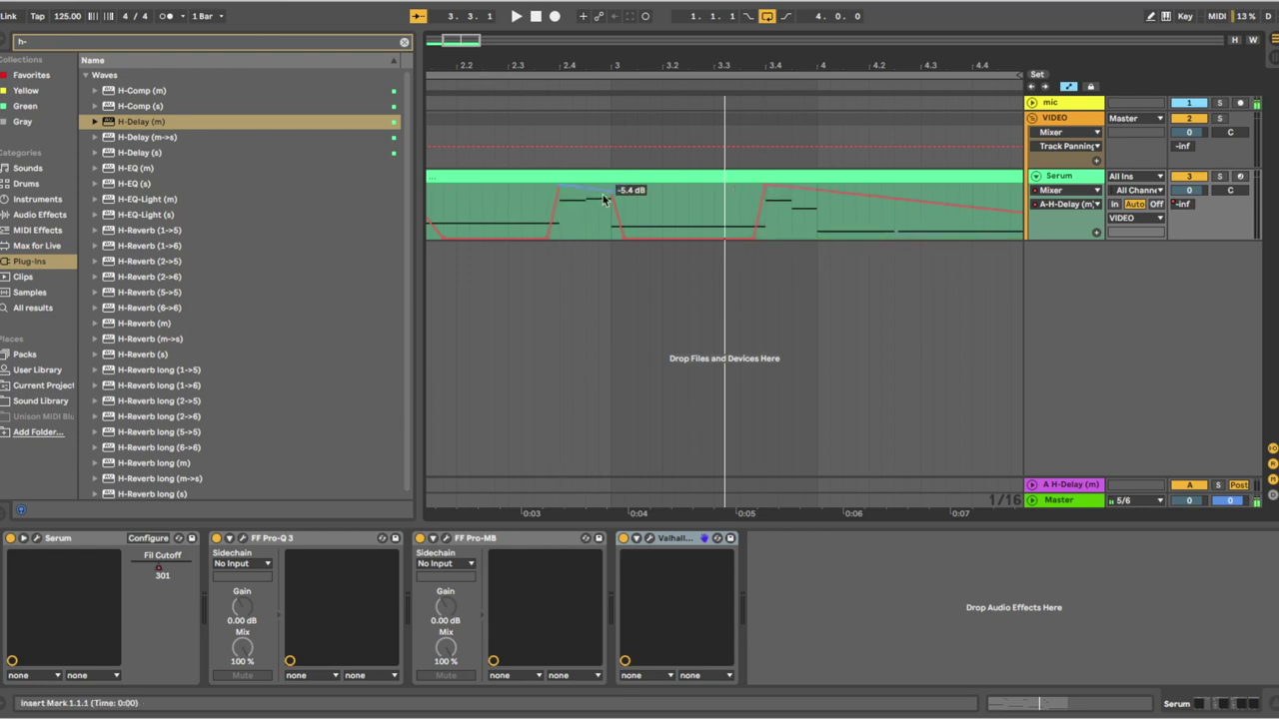
Step: Level the raised parts of the send automation and drop it back to -inf dB after the third fill
scroll(565, 197, left, 5)
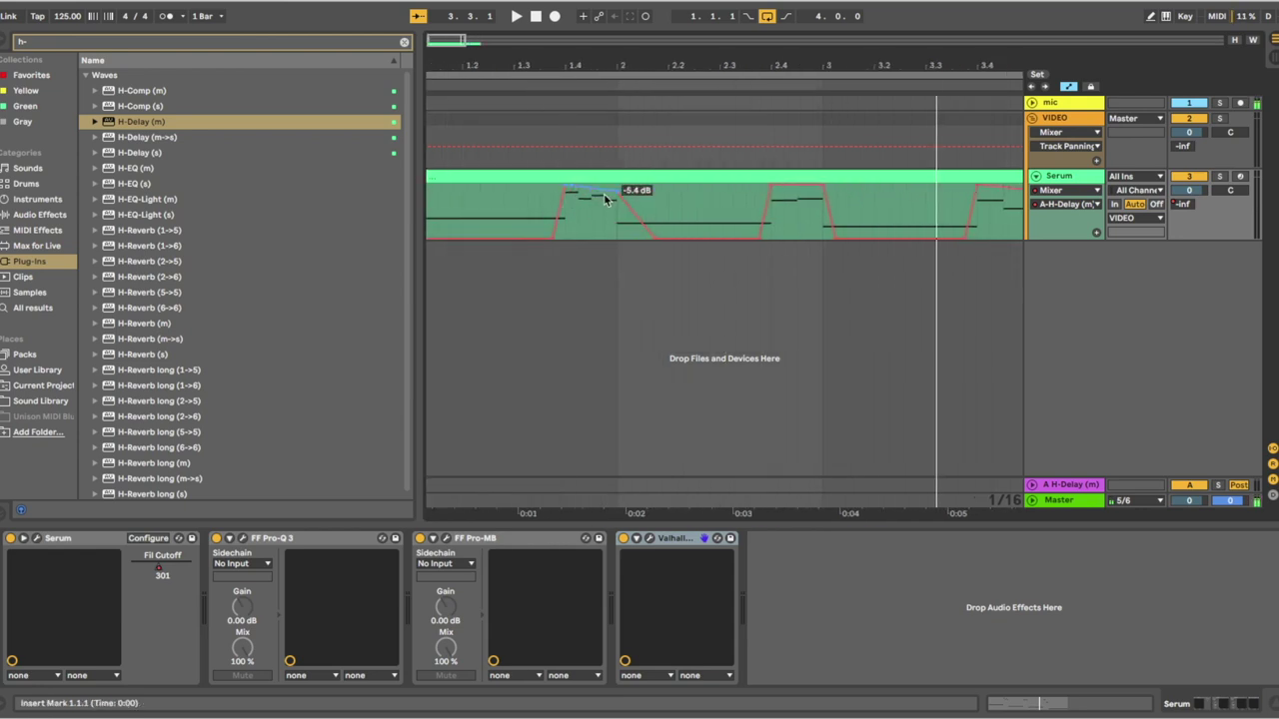
scroll(708, 188, right, 7)
drag(778, 197, 780, 239)
scroll(645, 282, left, 5)
Step: Select the H-Delay return track and set the delay time to 1/4 D during playback, restarting the loop to audition it
click(1080, 488)
key(space)
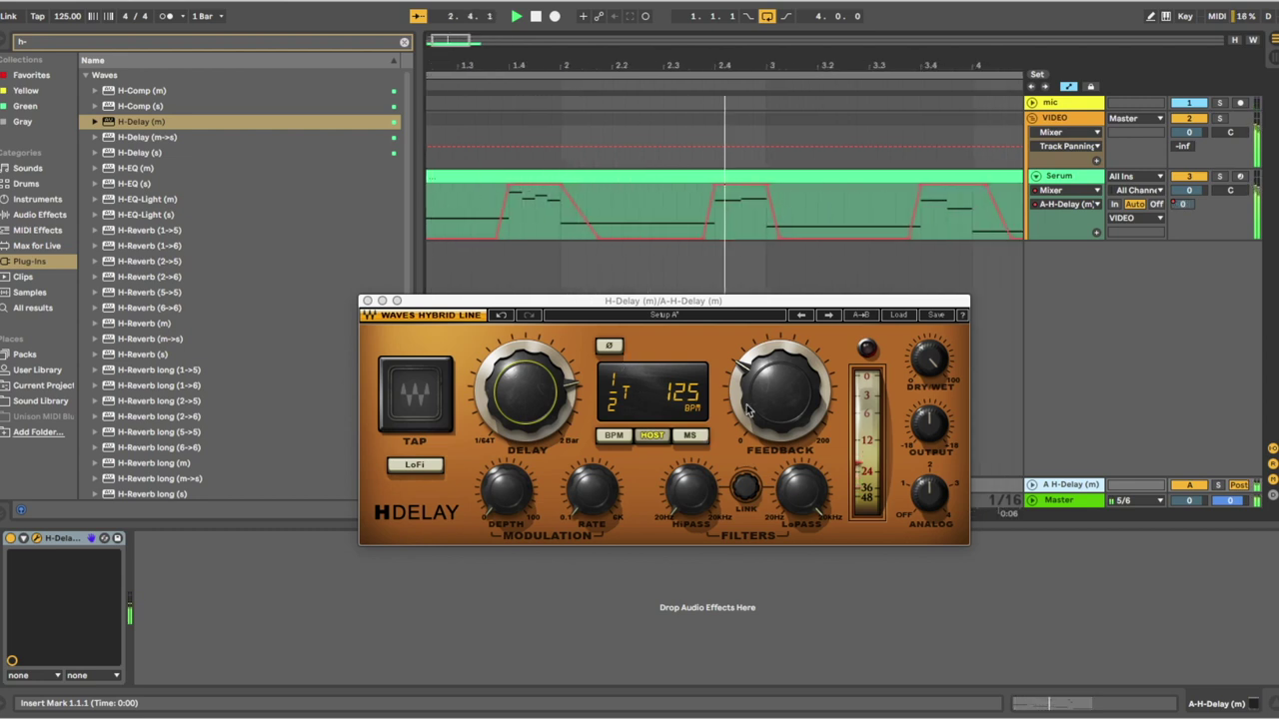
drag(526, 392, 525, 406)
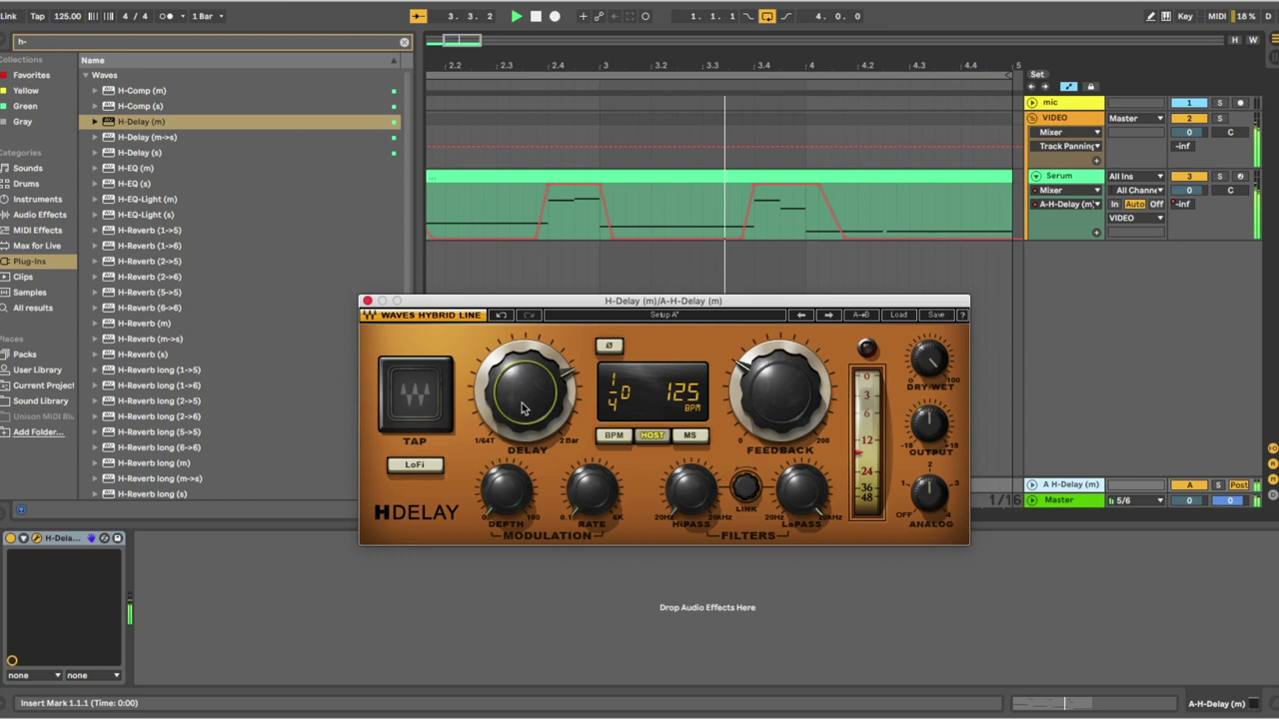
key(space)
key(space)
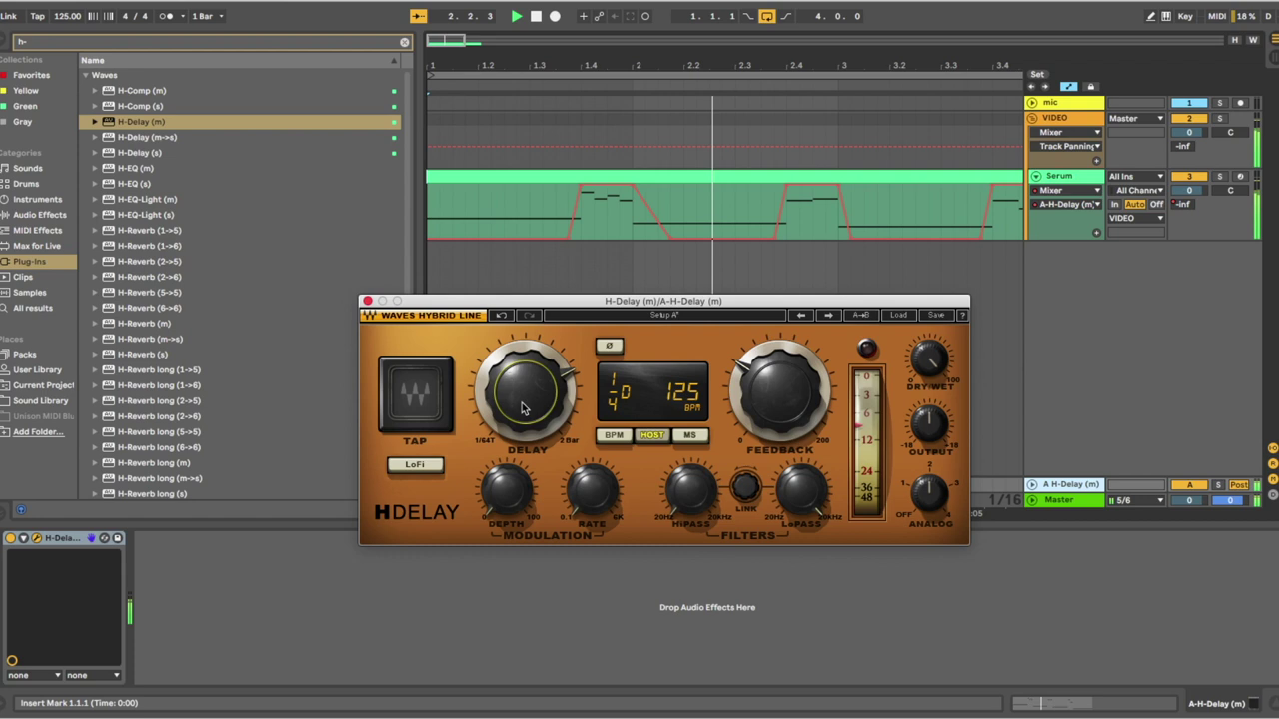
Step: Set H-Delay's feedback to 55 and output to 2.2 while auditioning the loop
click(757, 433)
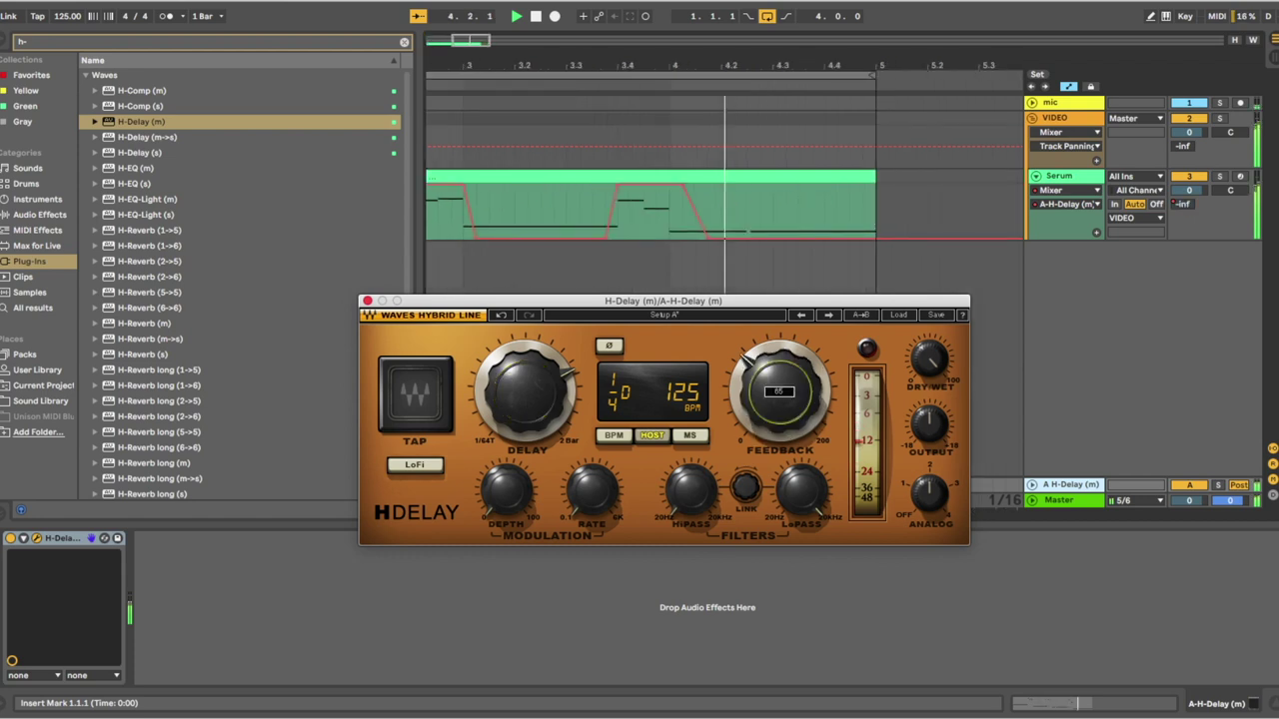
drag(756, 433, 756, 427)
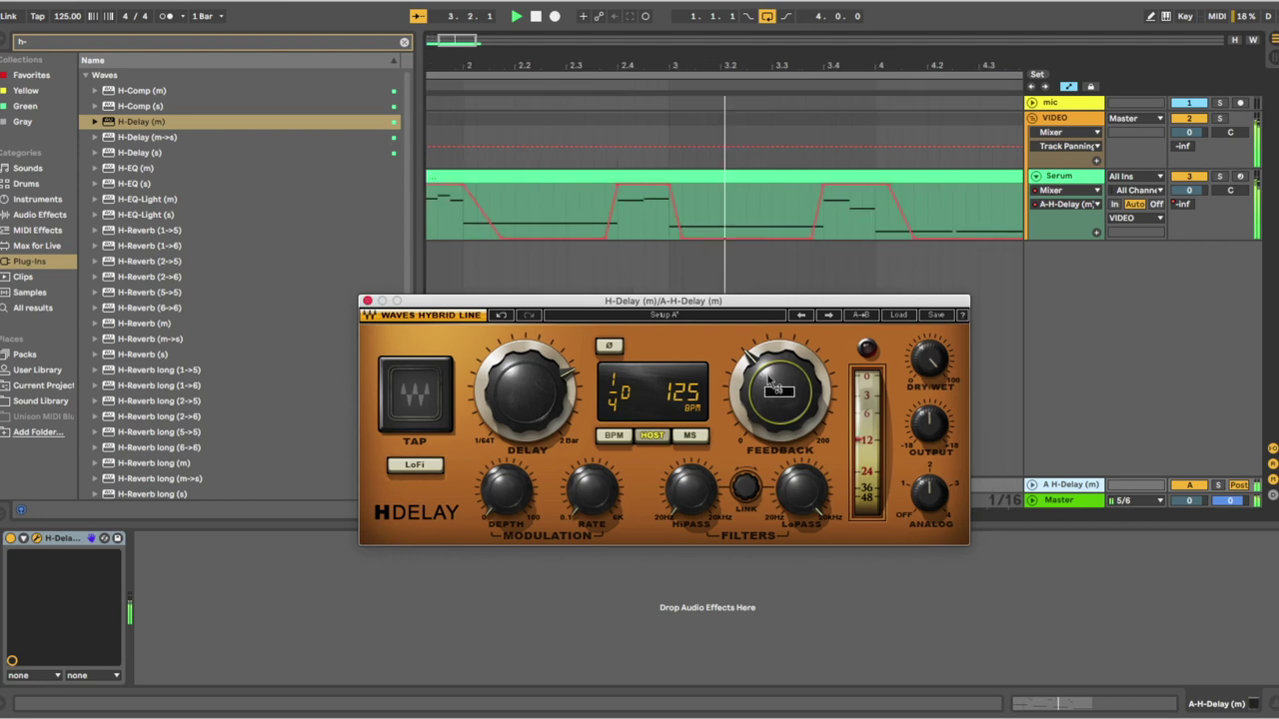
drag(768, 380, 769, 390)
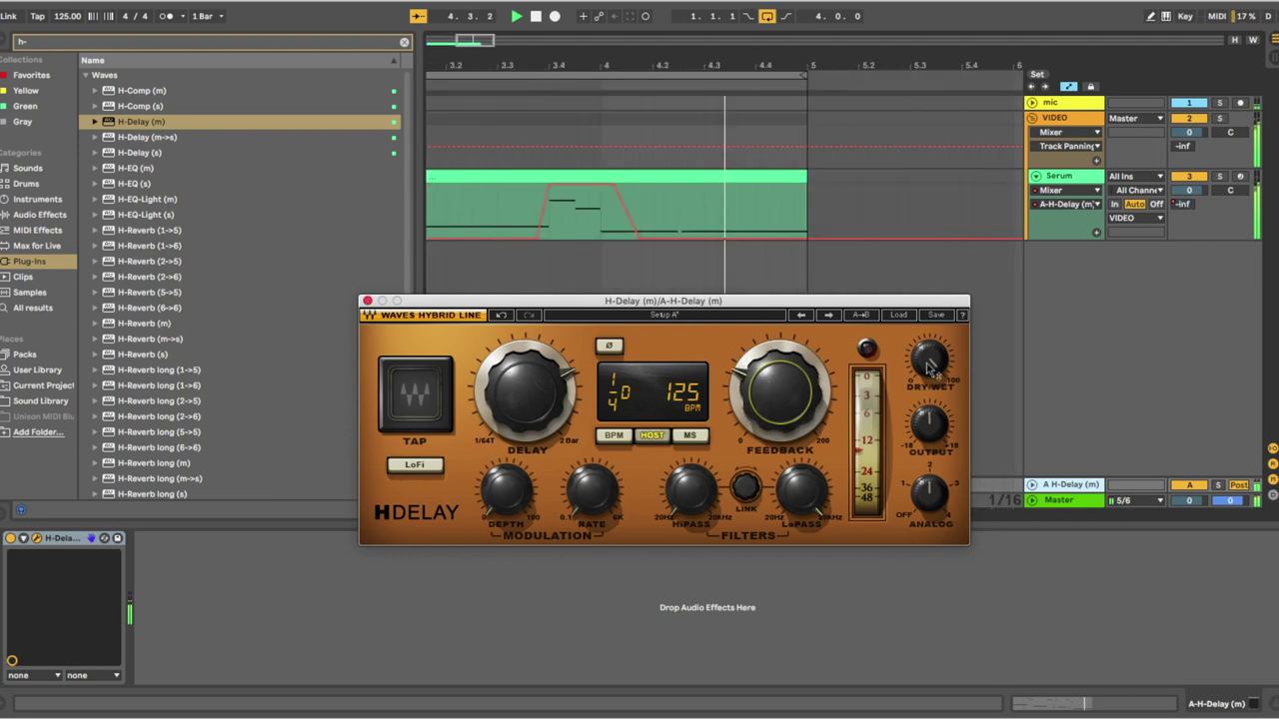
drag(928, 370, 929, 374)
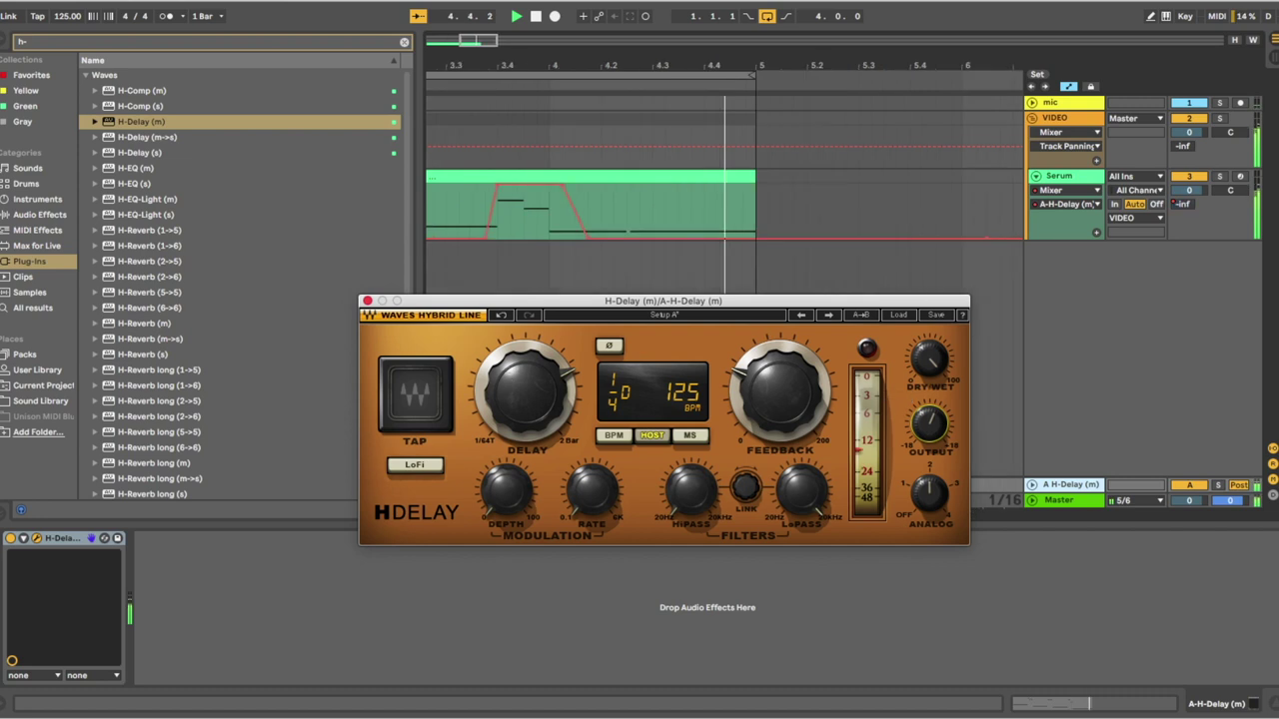
drag(693, 515, 696, 503)
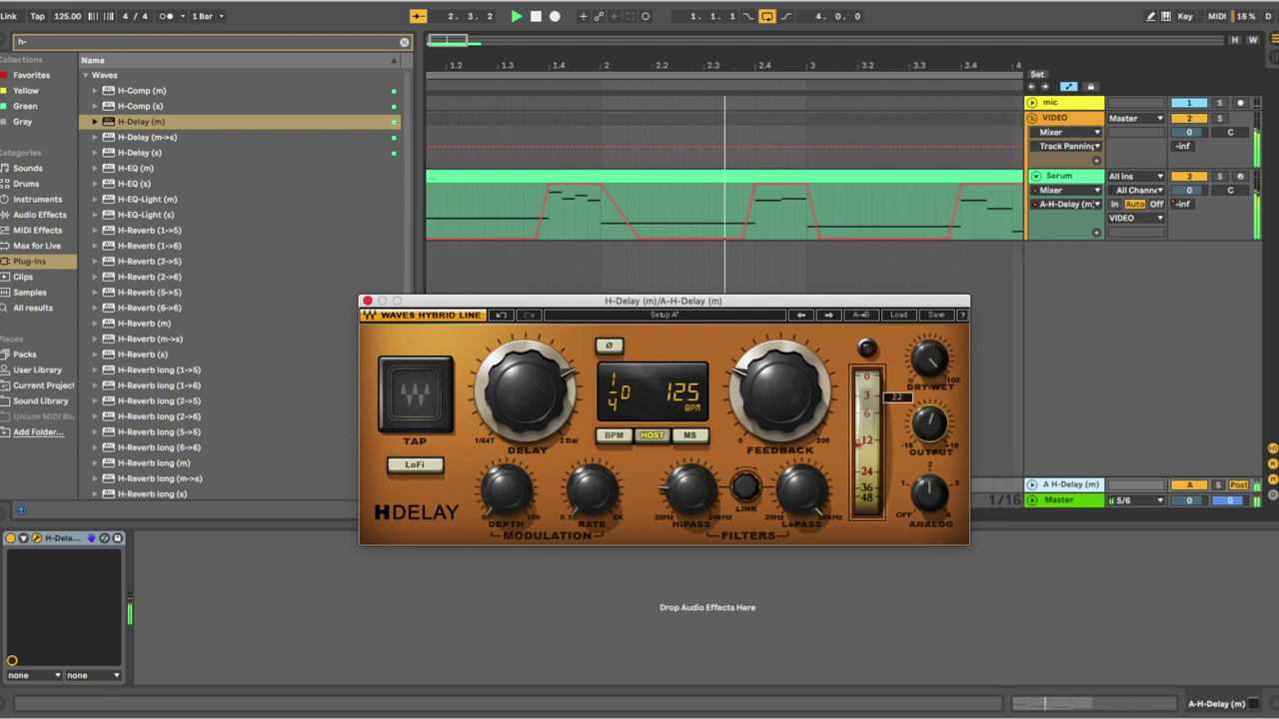
mouse_move(779, 392)
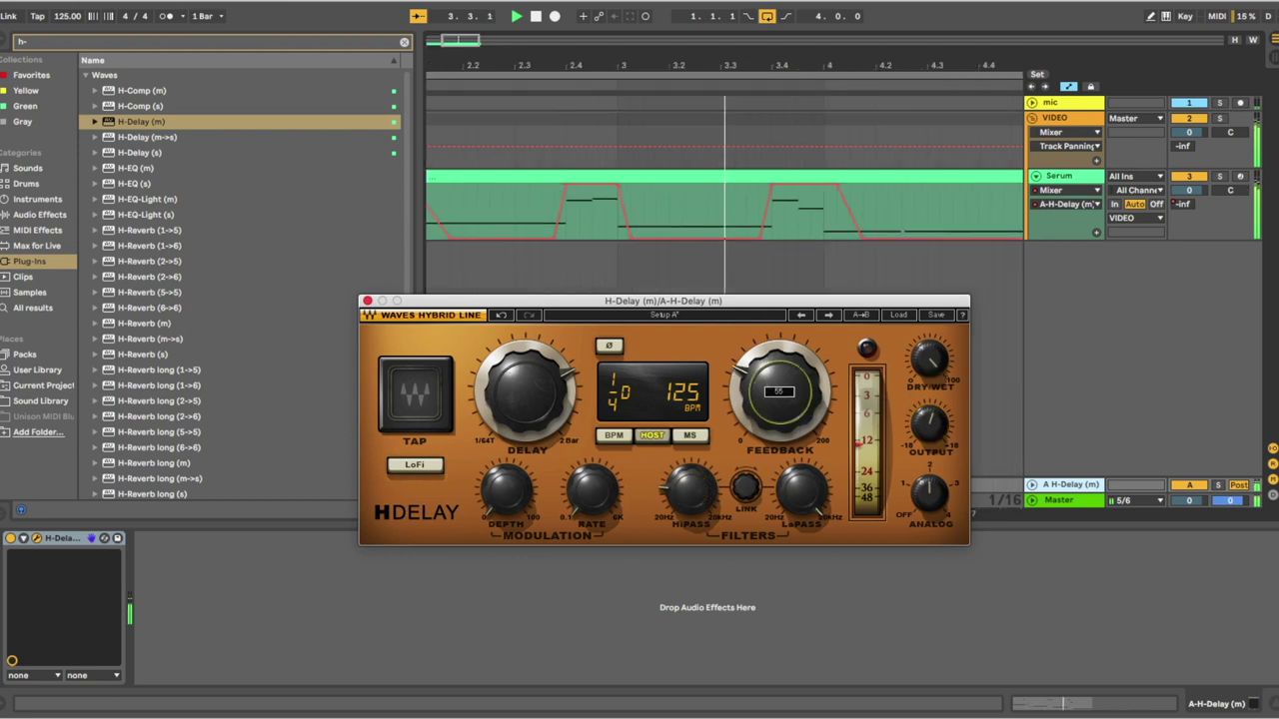
key(space)
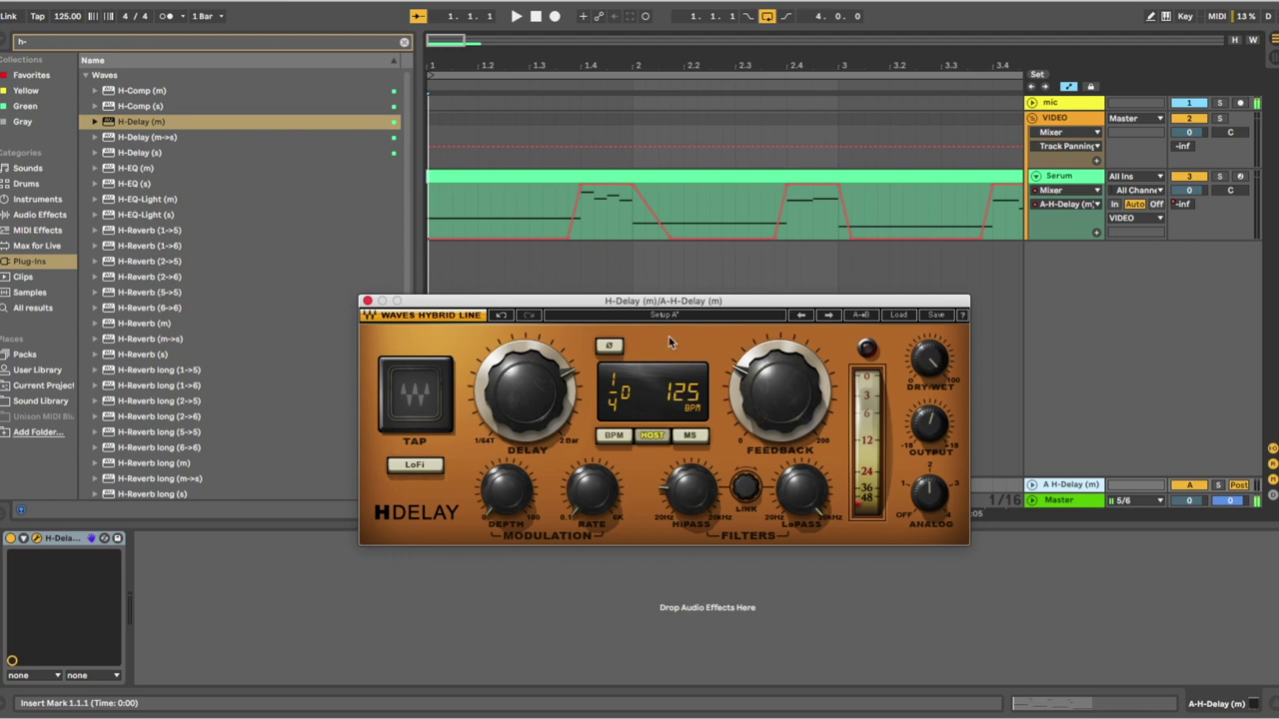
key(space)
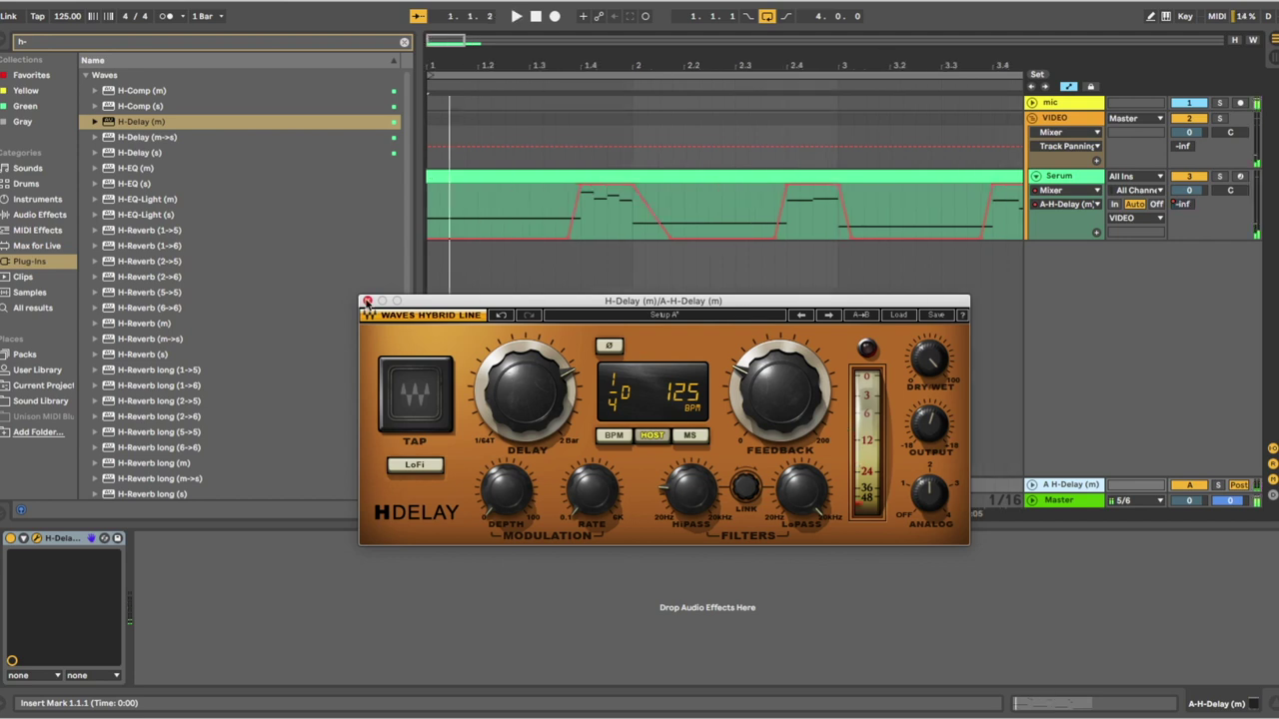
Step: Close H-Delay's window and automate its output on the return track with short dips around the starts of the second and third fills
click(367, 301)
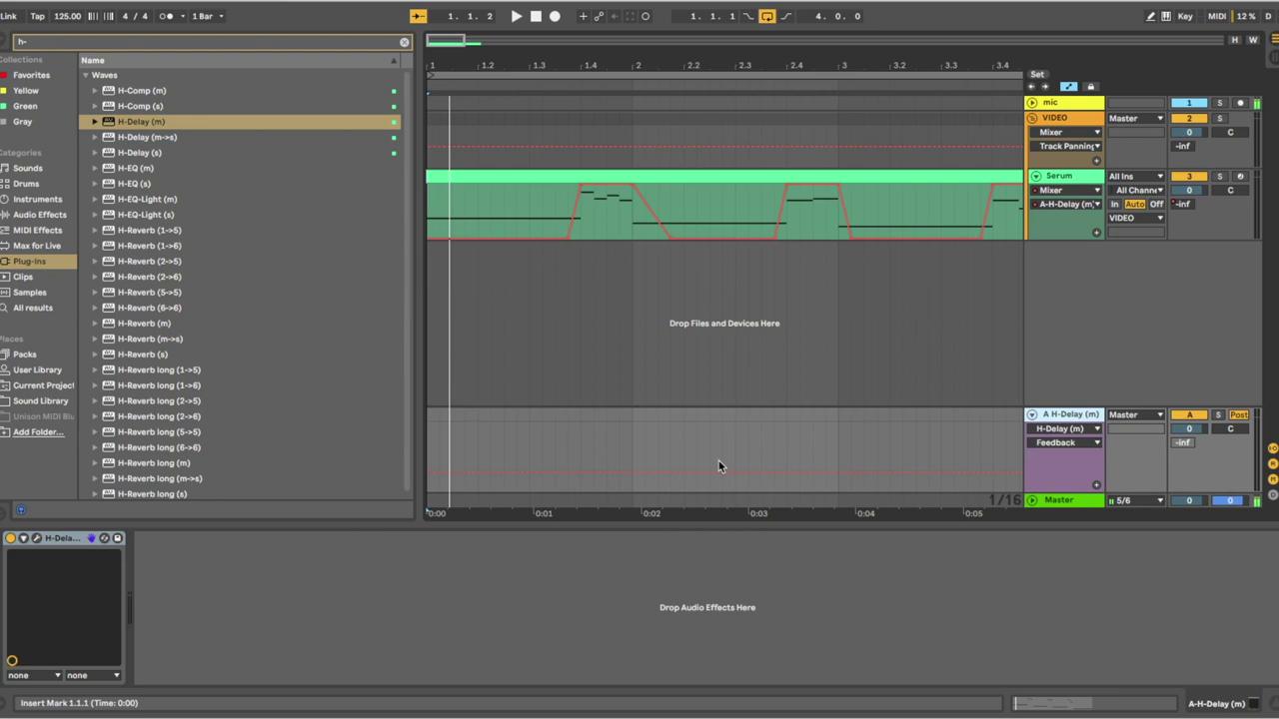
click(1090, 466)
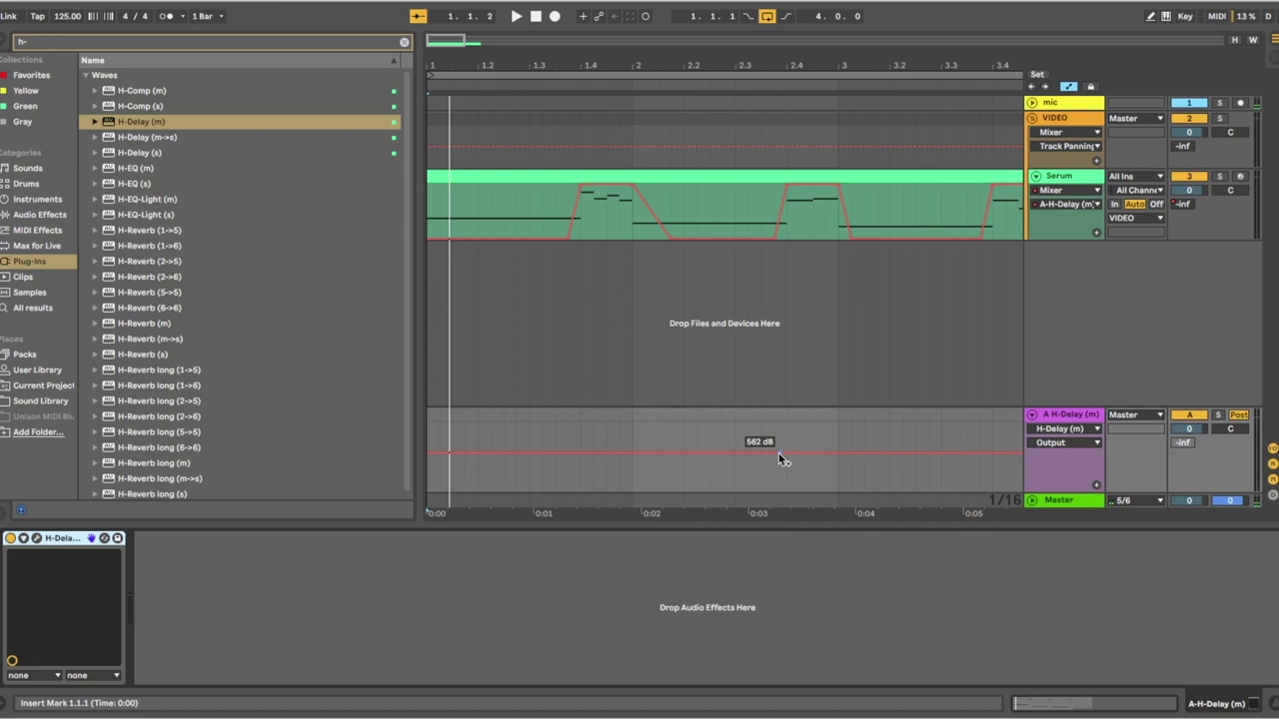
drag(778, 453, 787, 491)
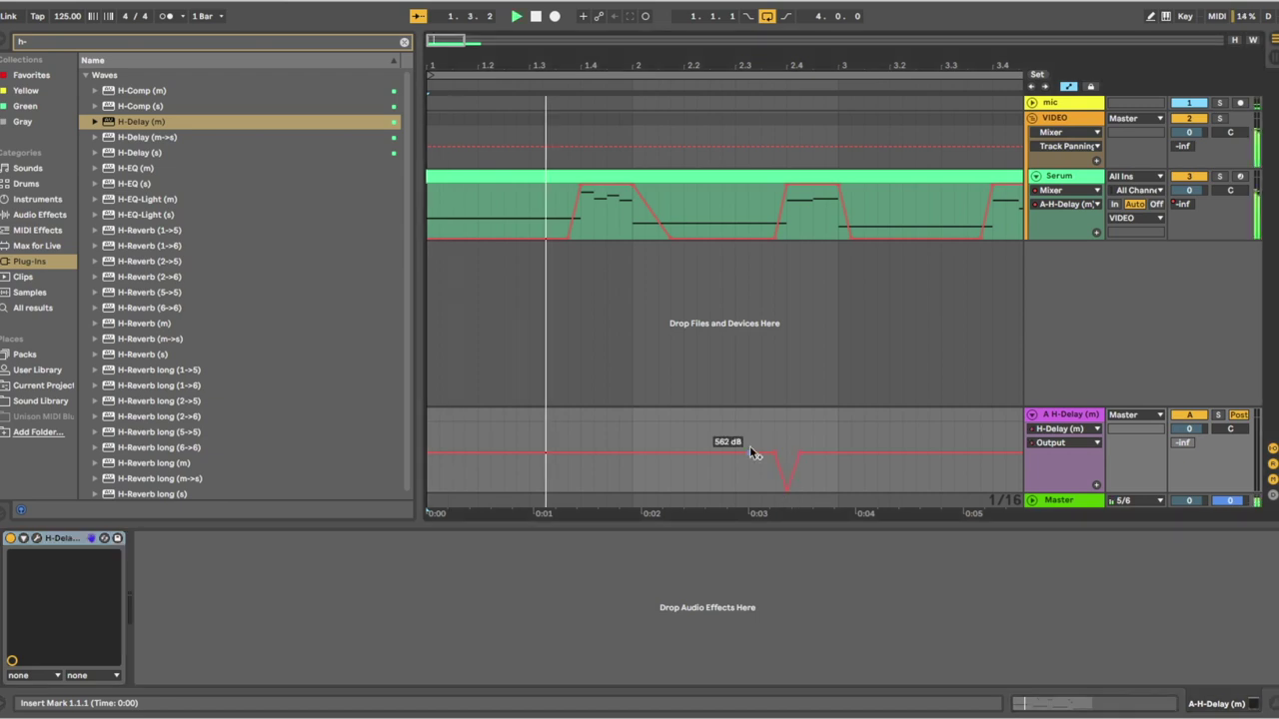
key(space)
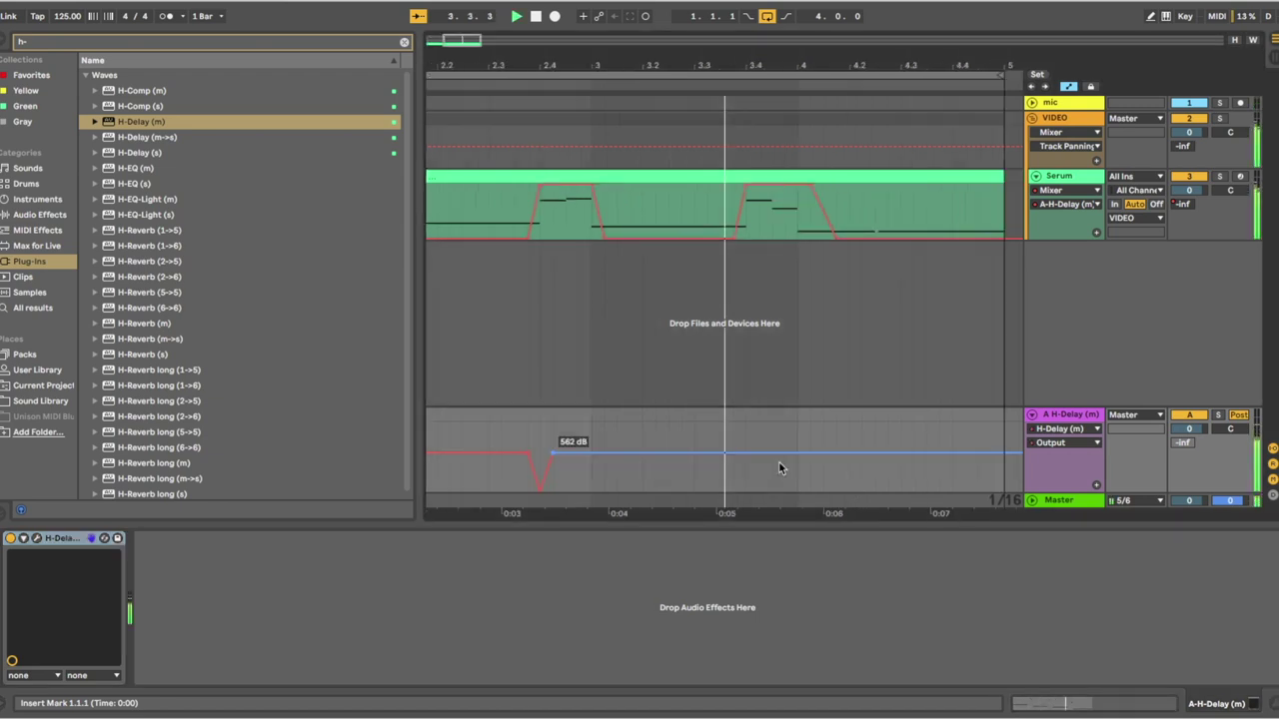
key(space)
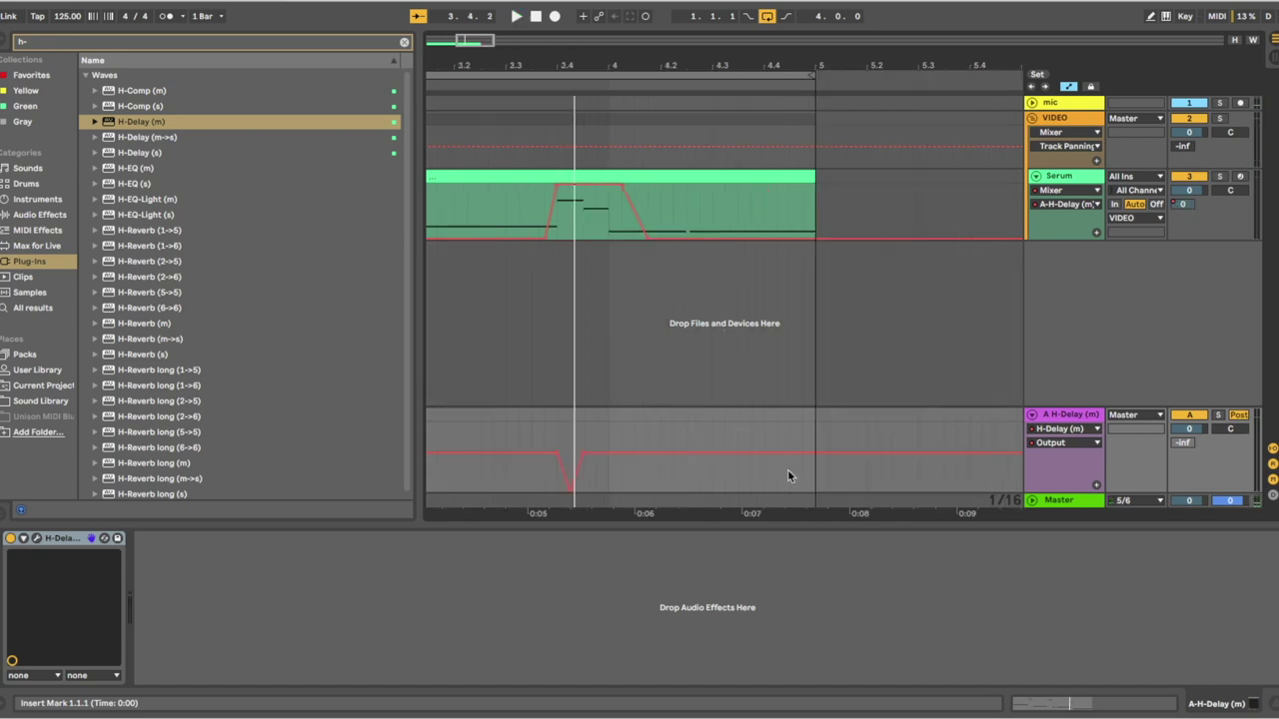
key(space)
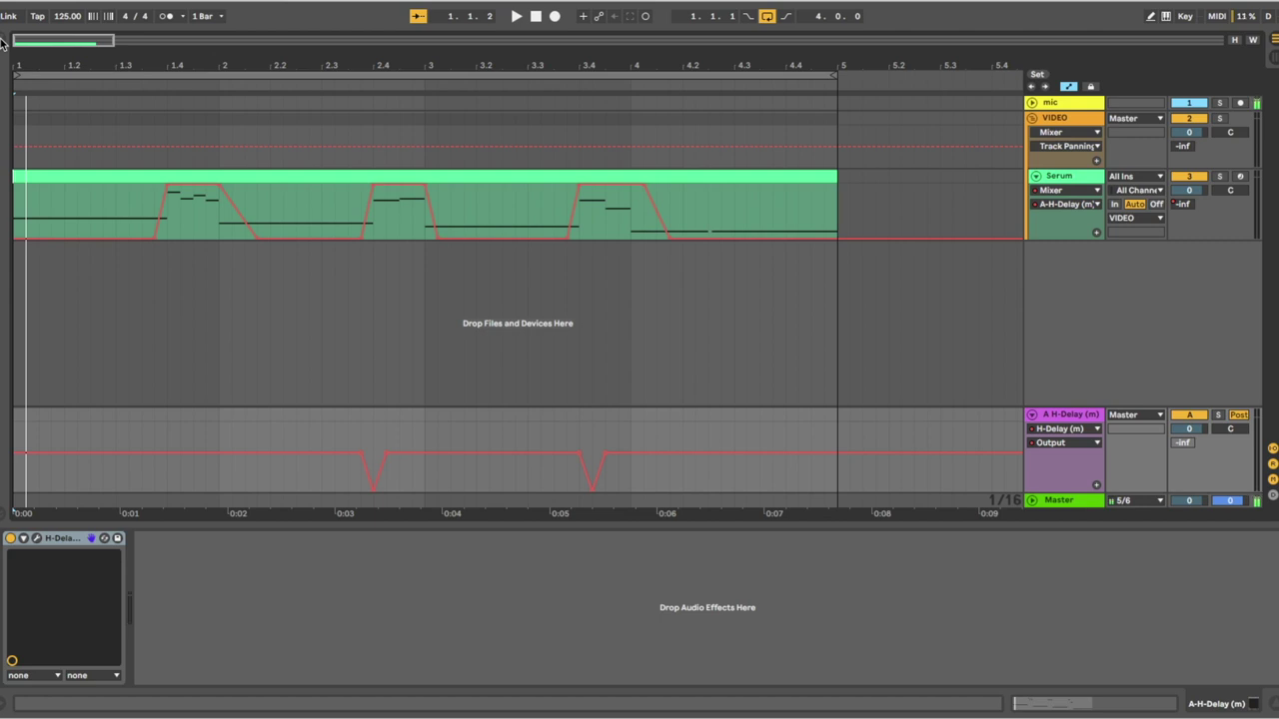
Step: Select the Serum track, show the browser again and clear the plug-in search
click(1043, 221)
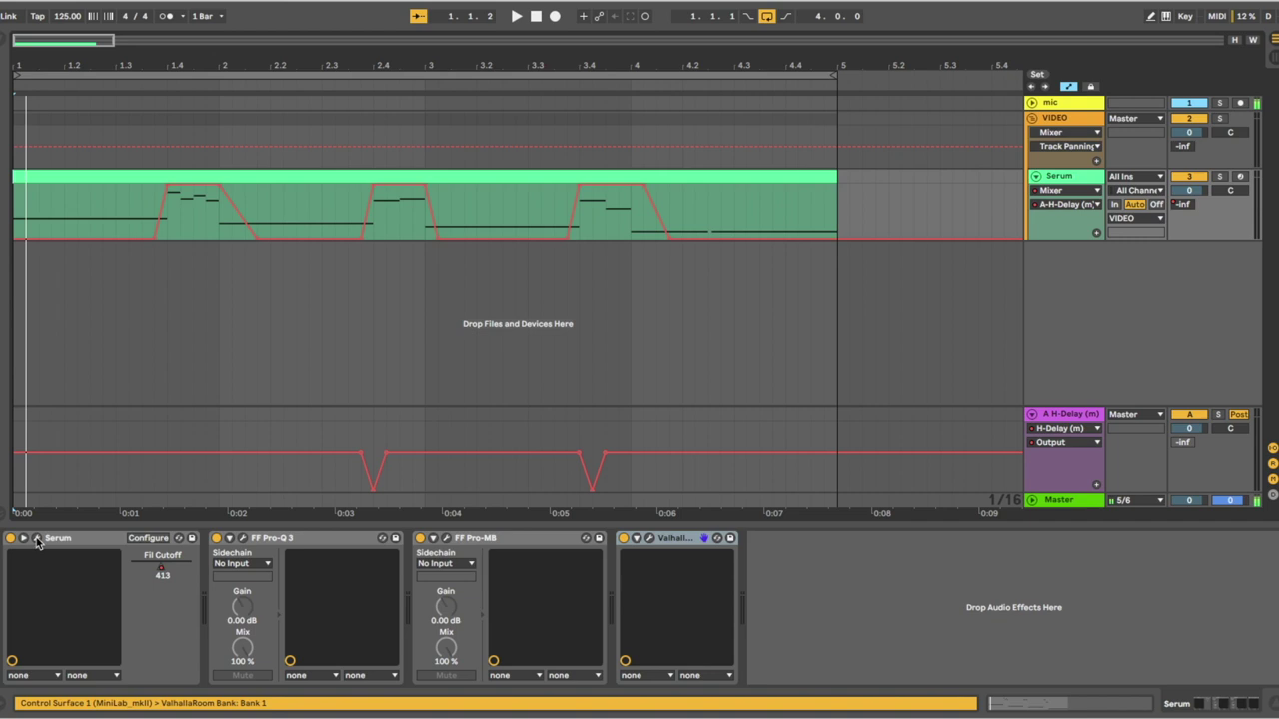
key(super+alt+b)
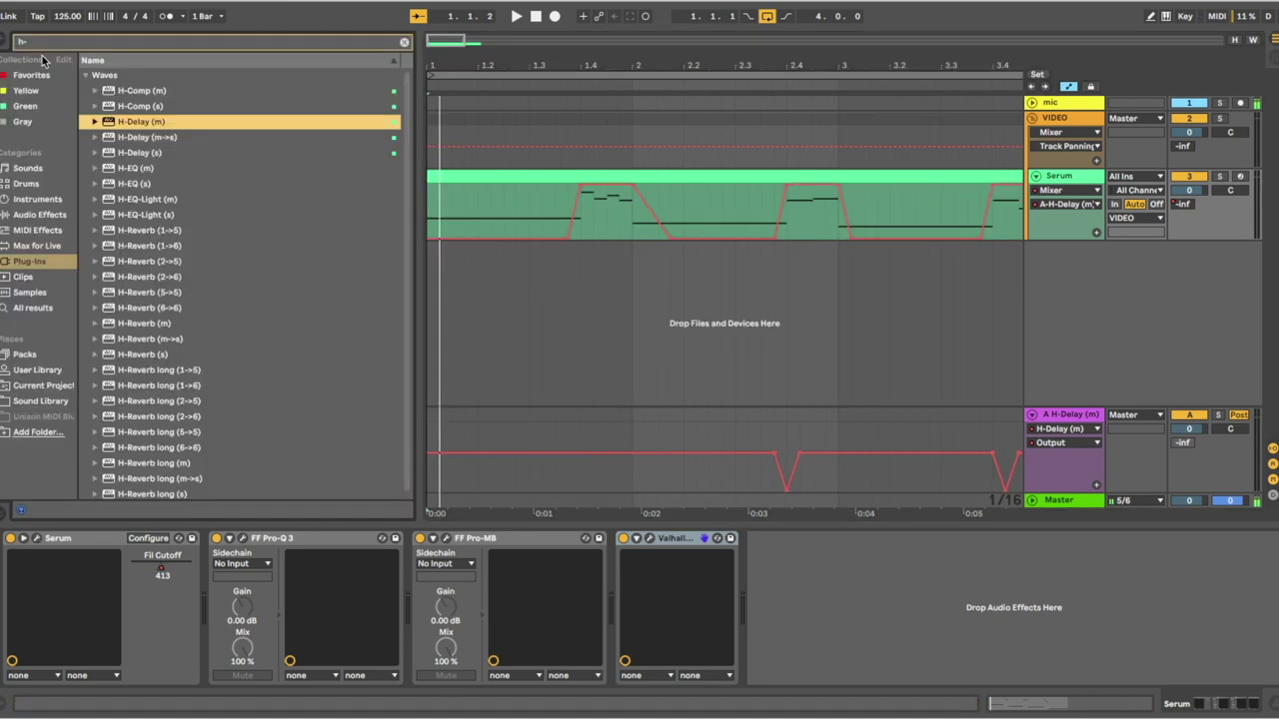
key(super+f)
key(BackSpace)
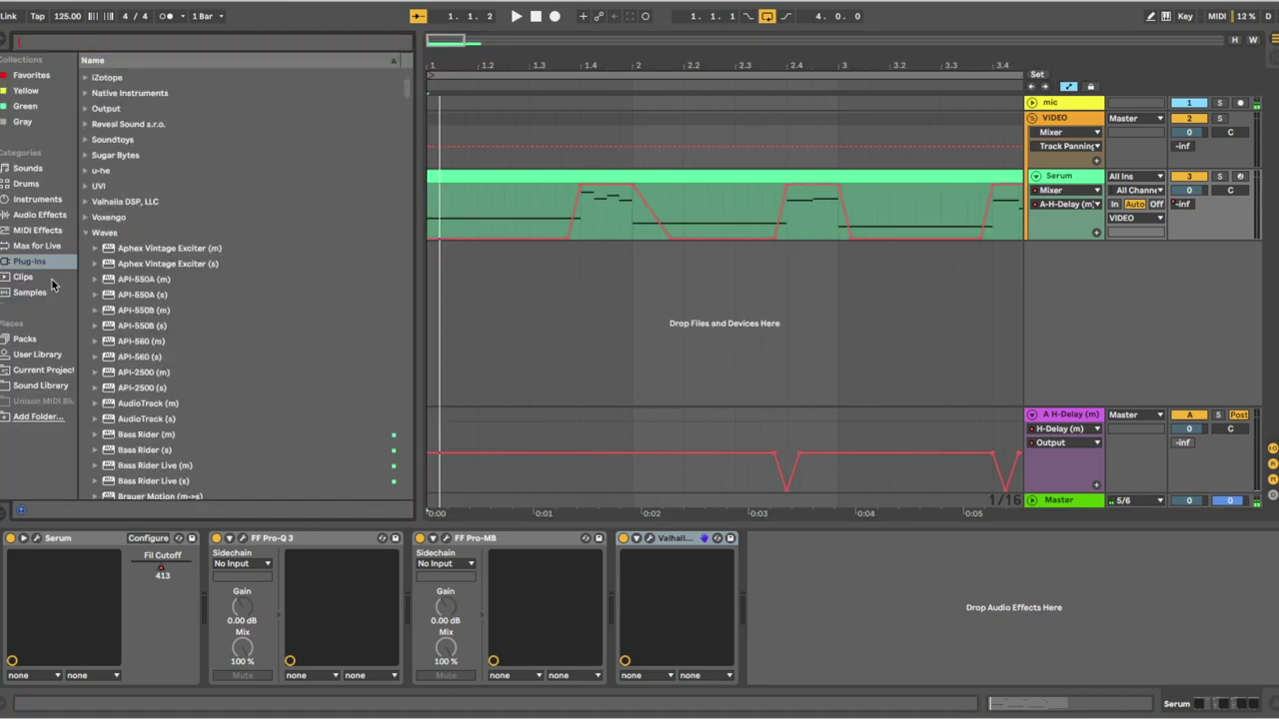
Step: Insert Soundtoys Decapitator directly after Serum, before FF Pro-Q 3, in the track's device chain
click(86, 232)
click(86, 246)
mouse_move(137, 279)
mouse_down()
mouse_move(316, 445)
mouse_move(593, 586)
mouse_move(403, 607)
mouse_move(222, 604)
mouse_up()
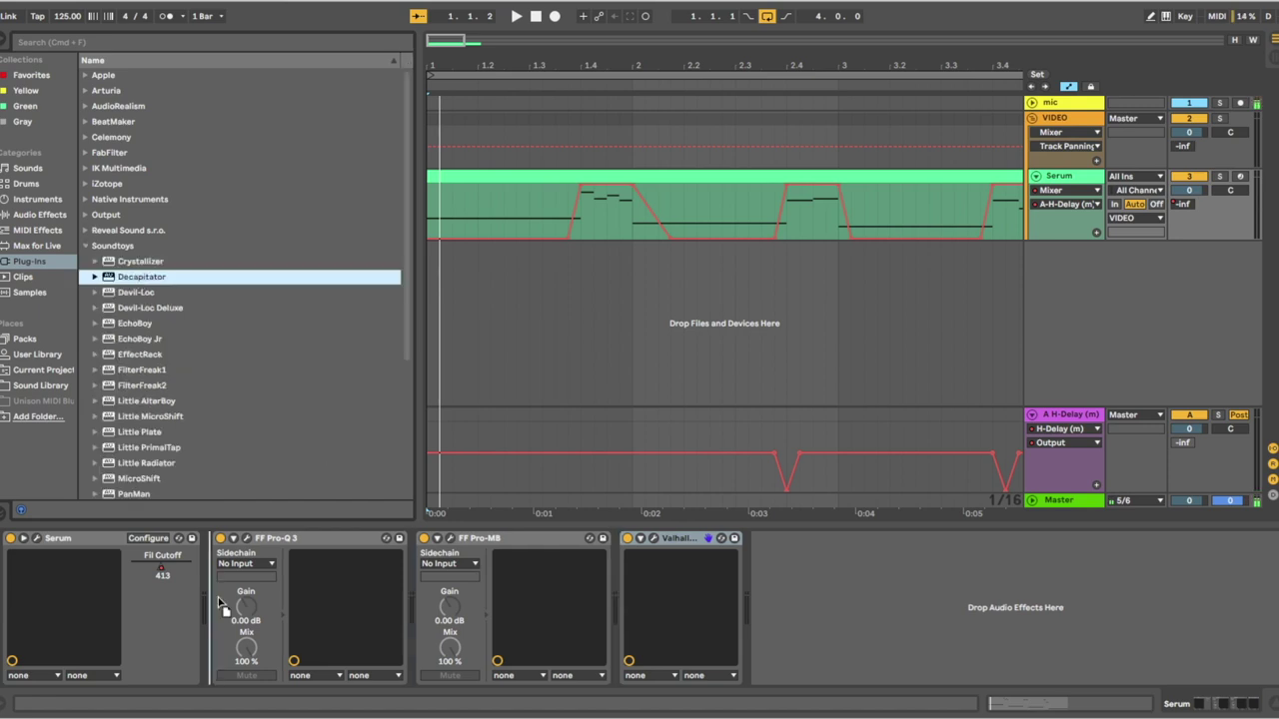
drag(222, 605, 217, 598)
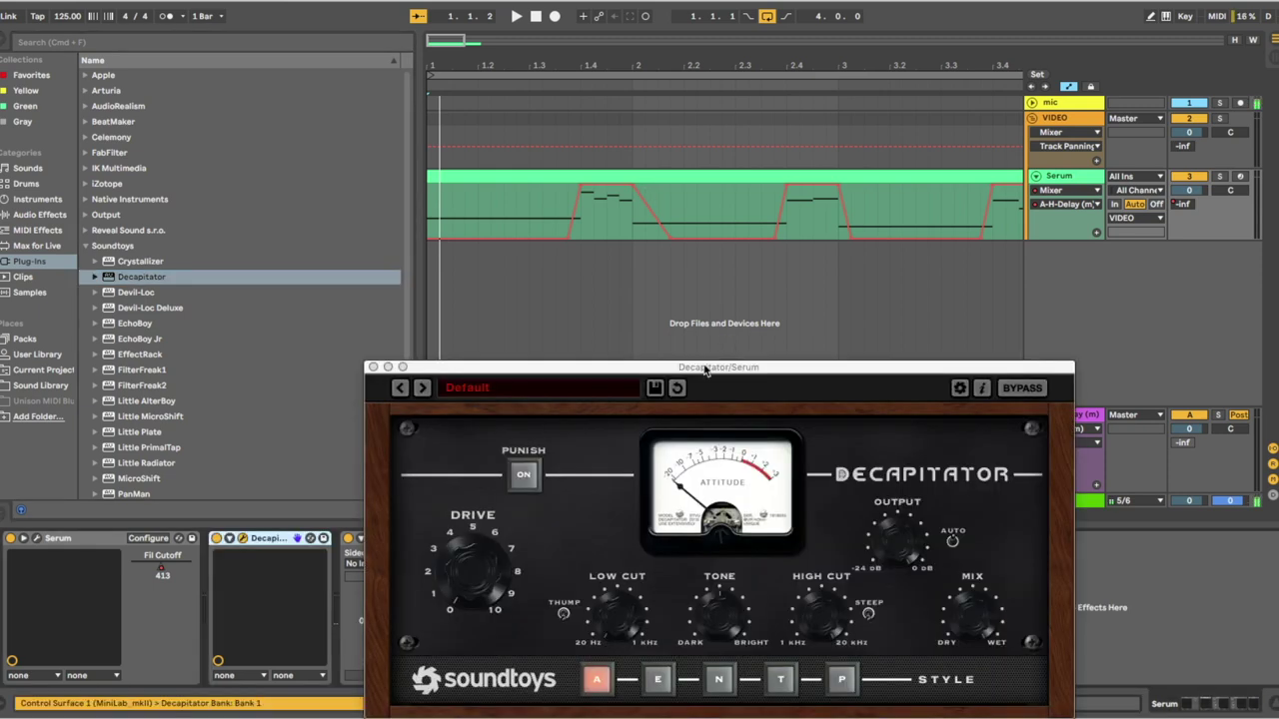
Step: Load the ThickMildCrunch preset from Decapitator's 01 Bass category and play the loop
drag(704, 367, 593, 261)
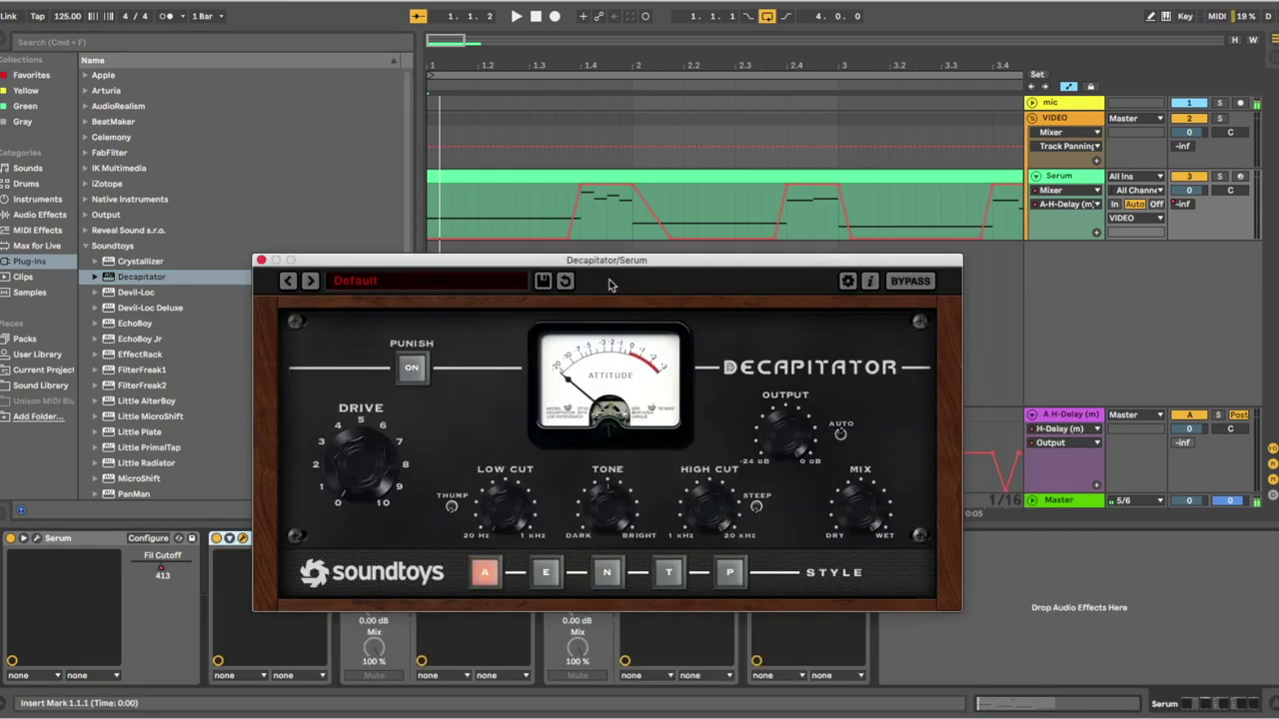
click(458, 286)
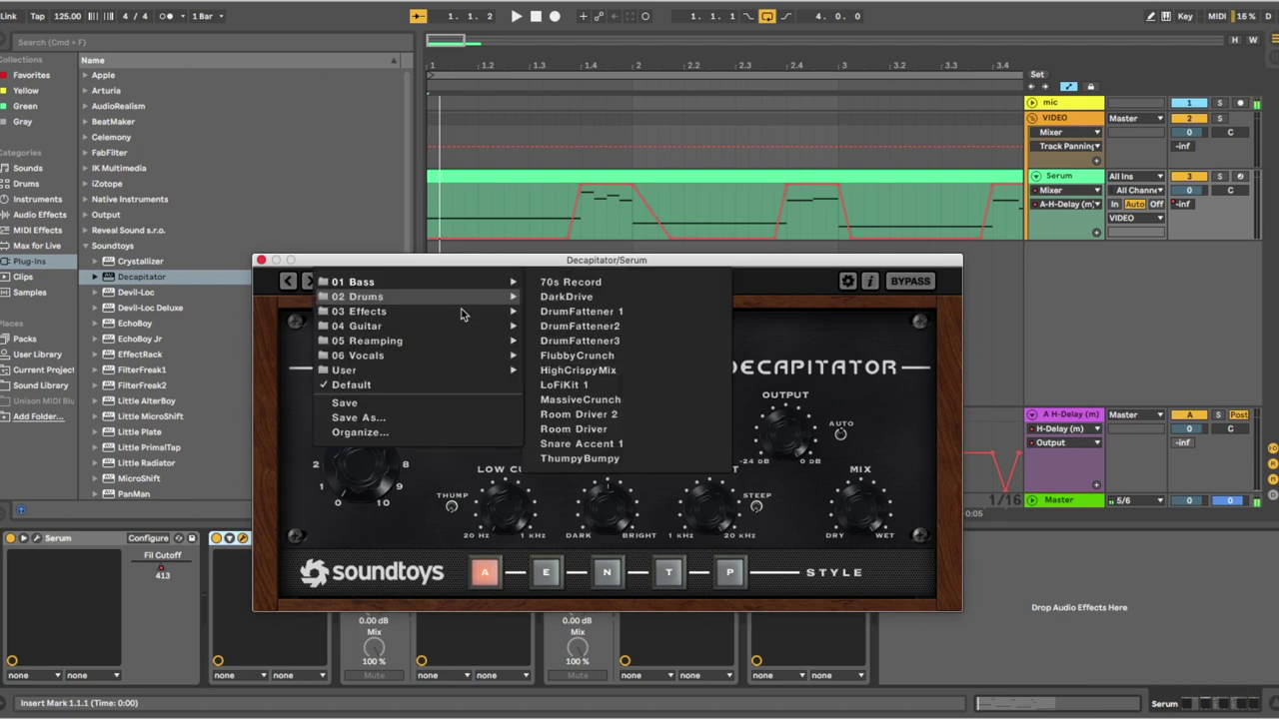
mouse_move(485, 282)
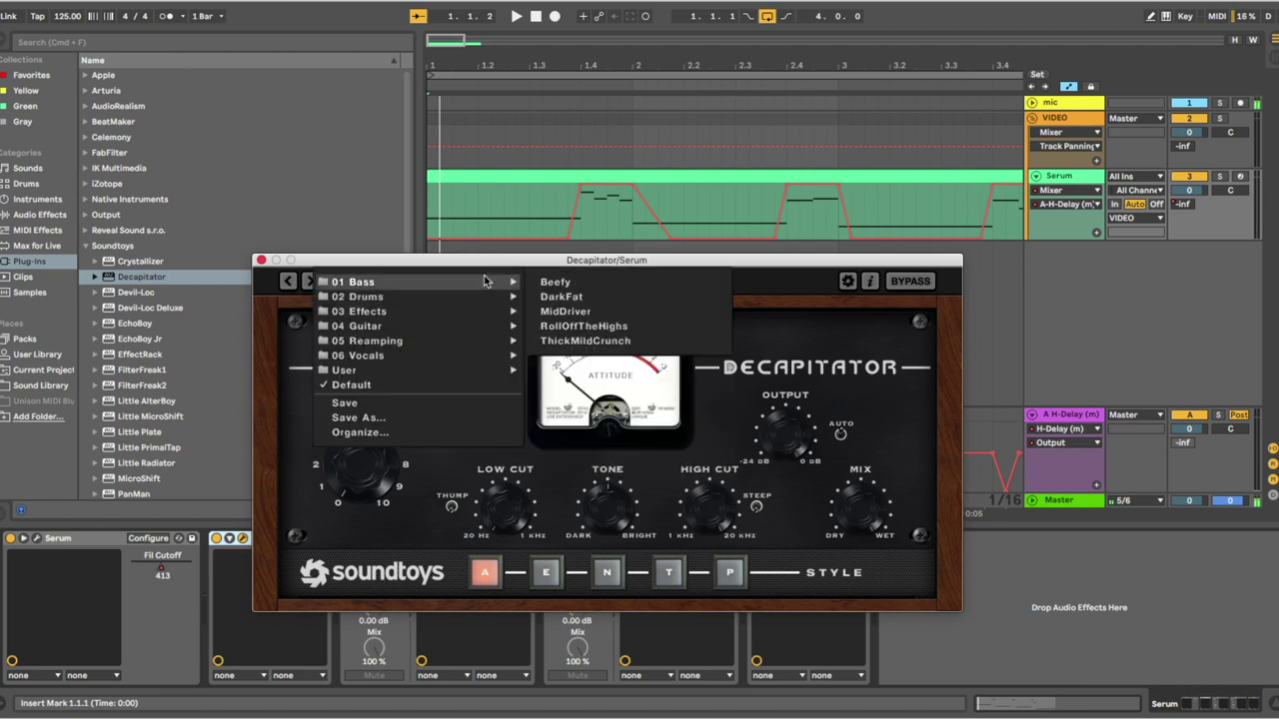
click(590, 341)
key(space)
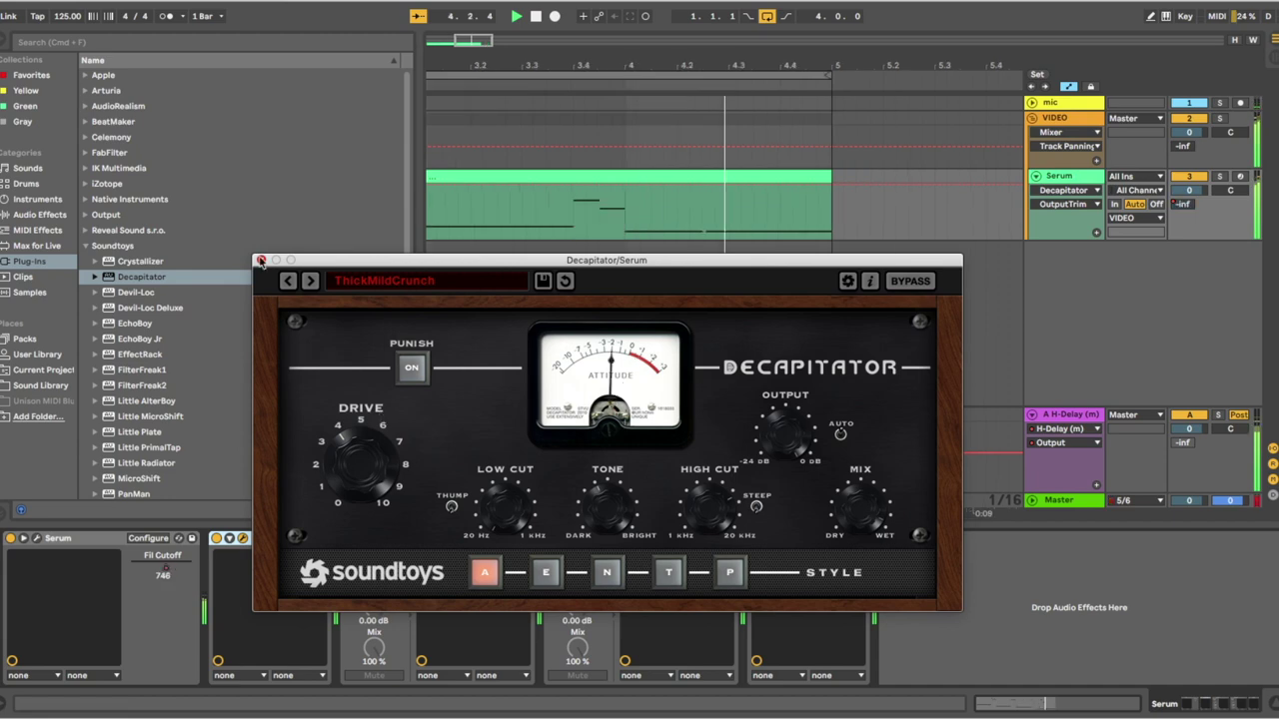
Step: Close Decapitator's window and compare the bass with the effect off and on, leaving it enabled; close the Pro-Q 3 window and stop playback
click(260, 261)
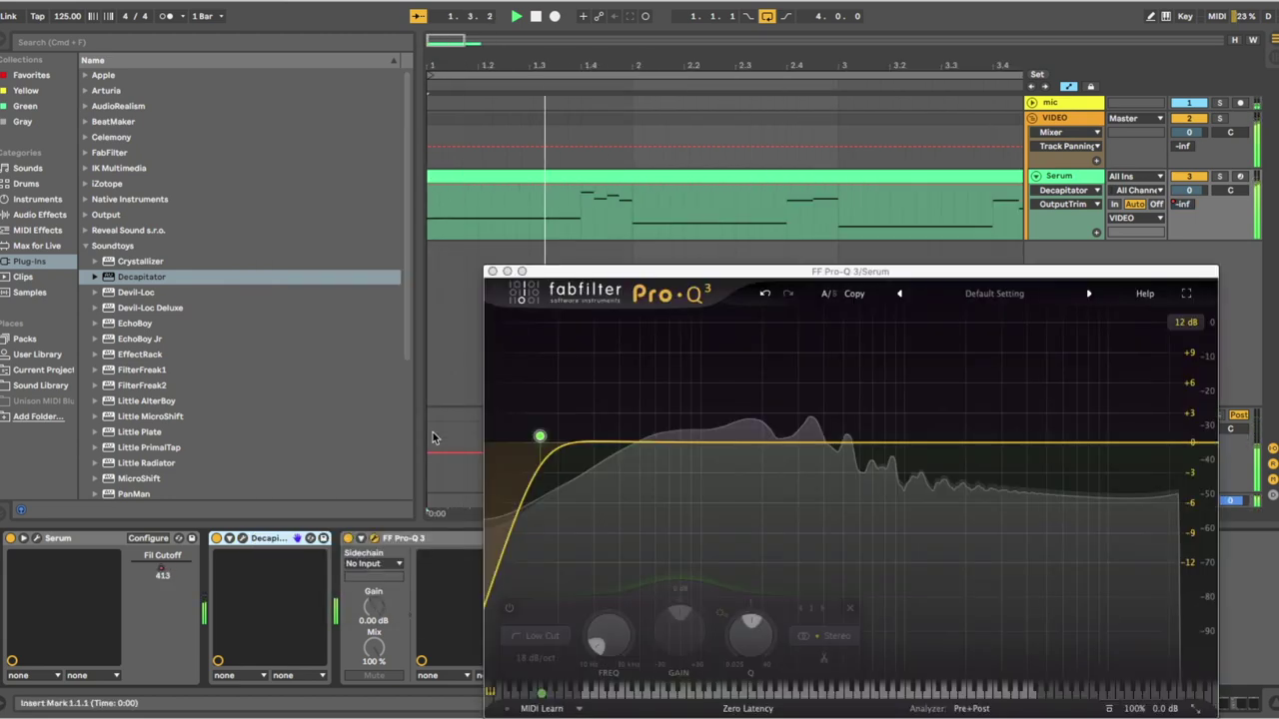
click(216, 539)
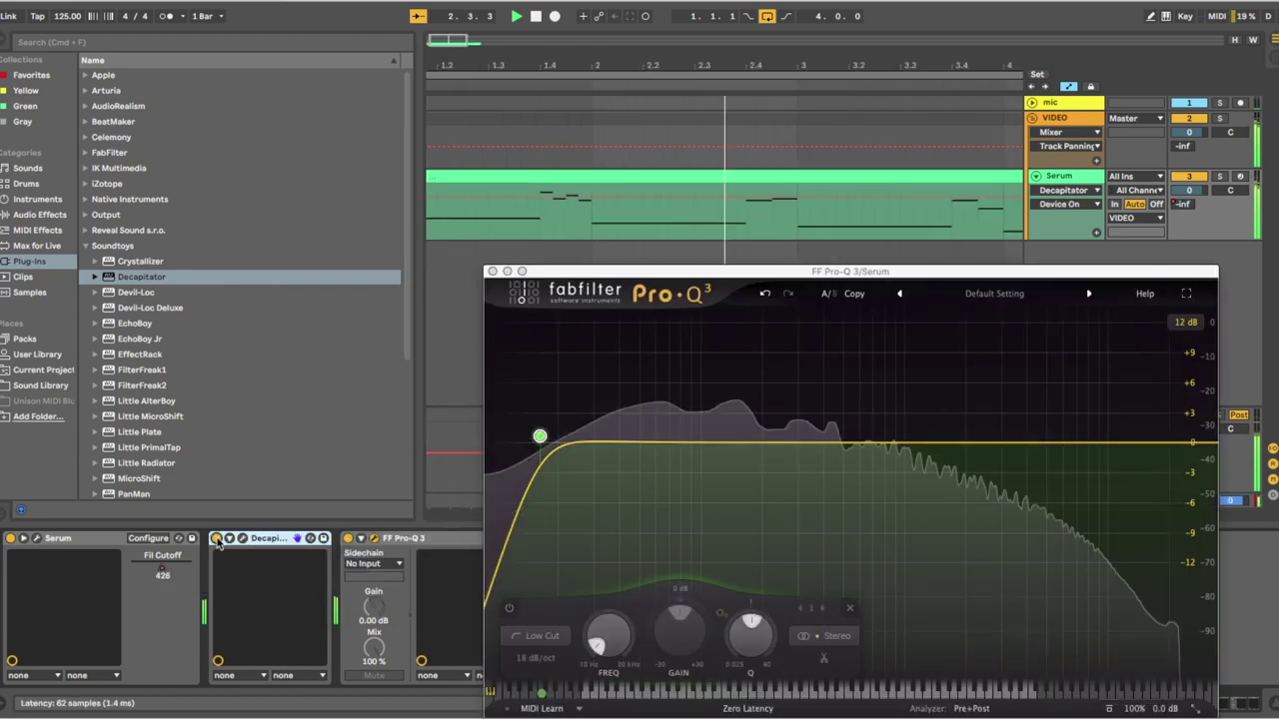
click(217, 539)
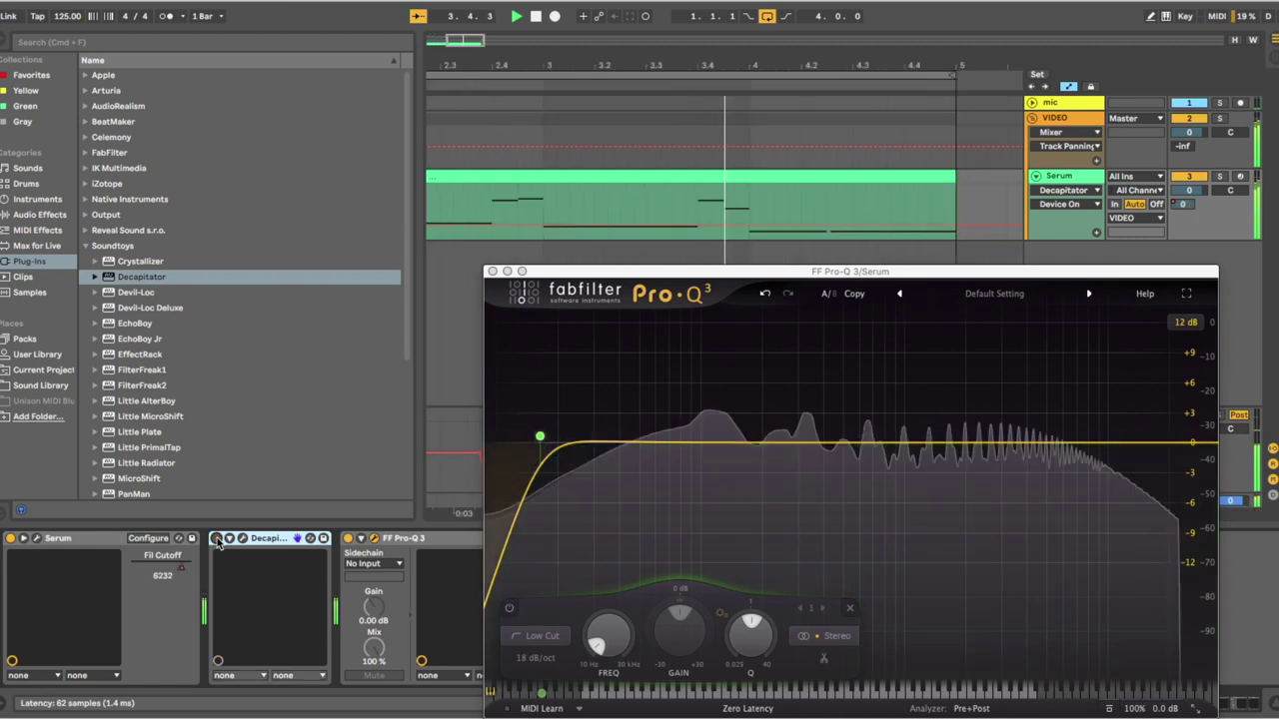
click(217, 539)
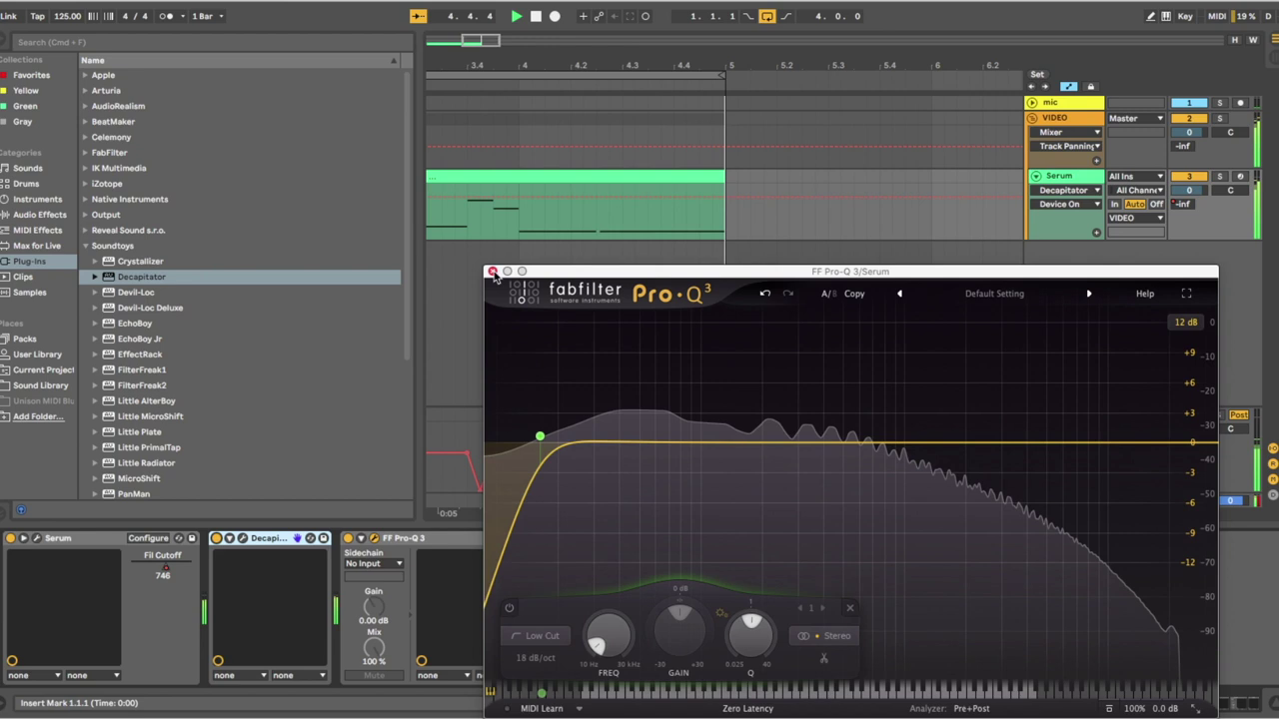
click(491, 272)
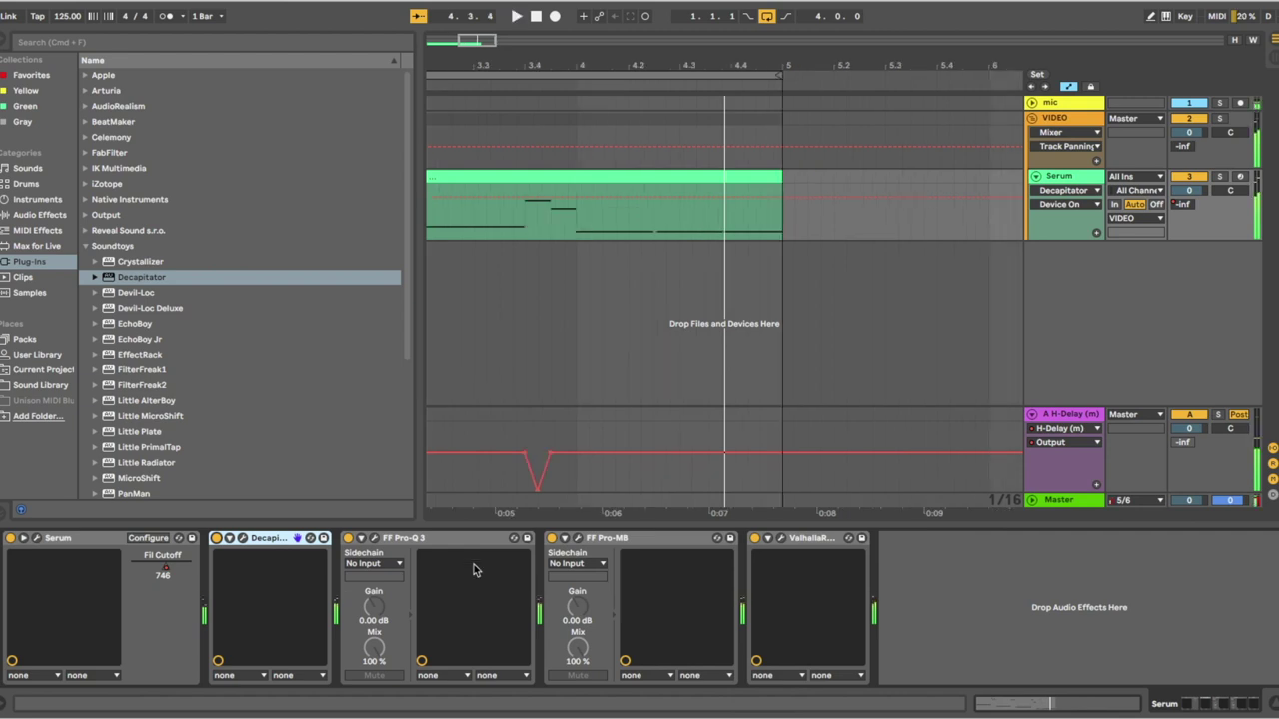
key(space)
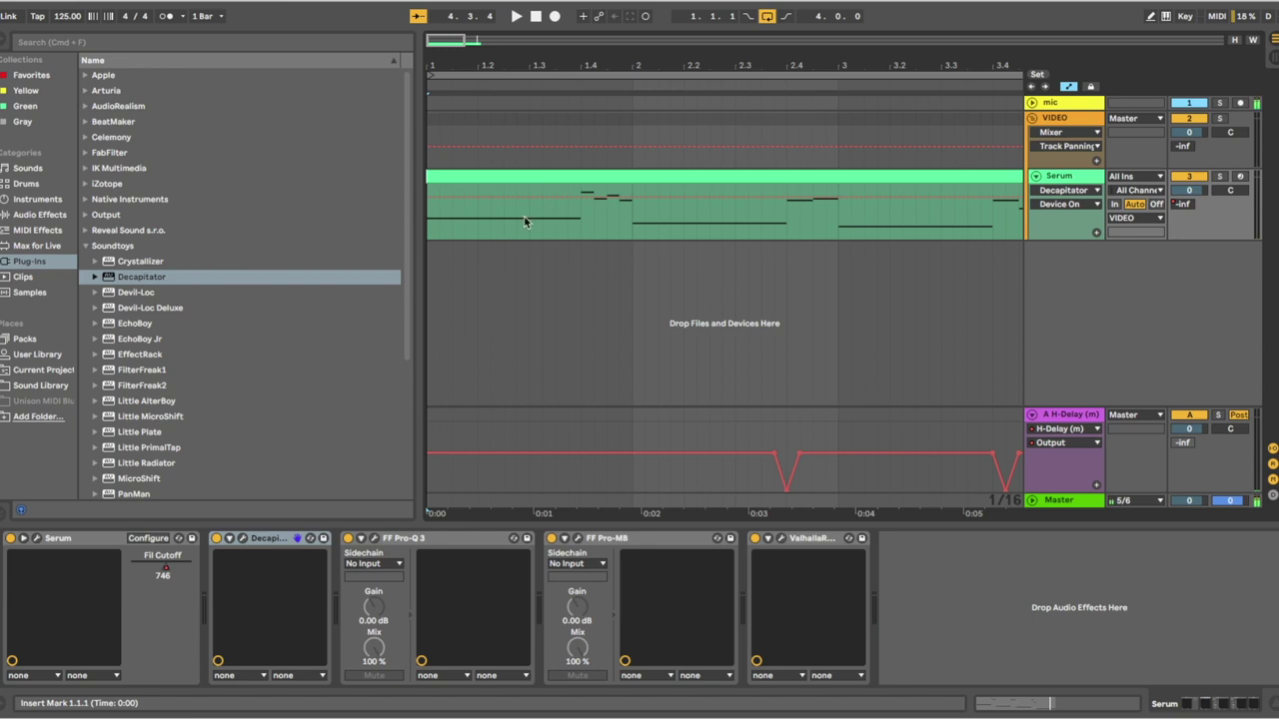
Step: Hide the browser and check Serum's oscillator and filter settings while the loop plays
click(6, 44)
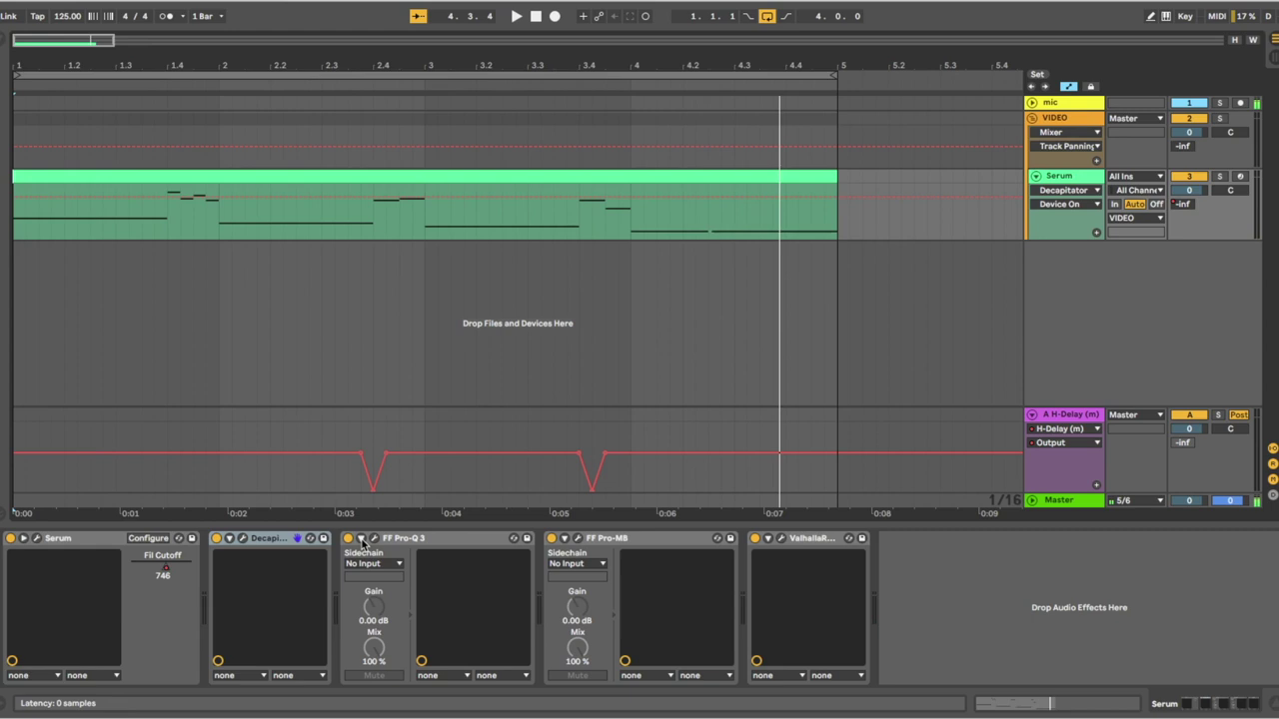
key(space)
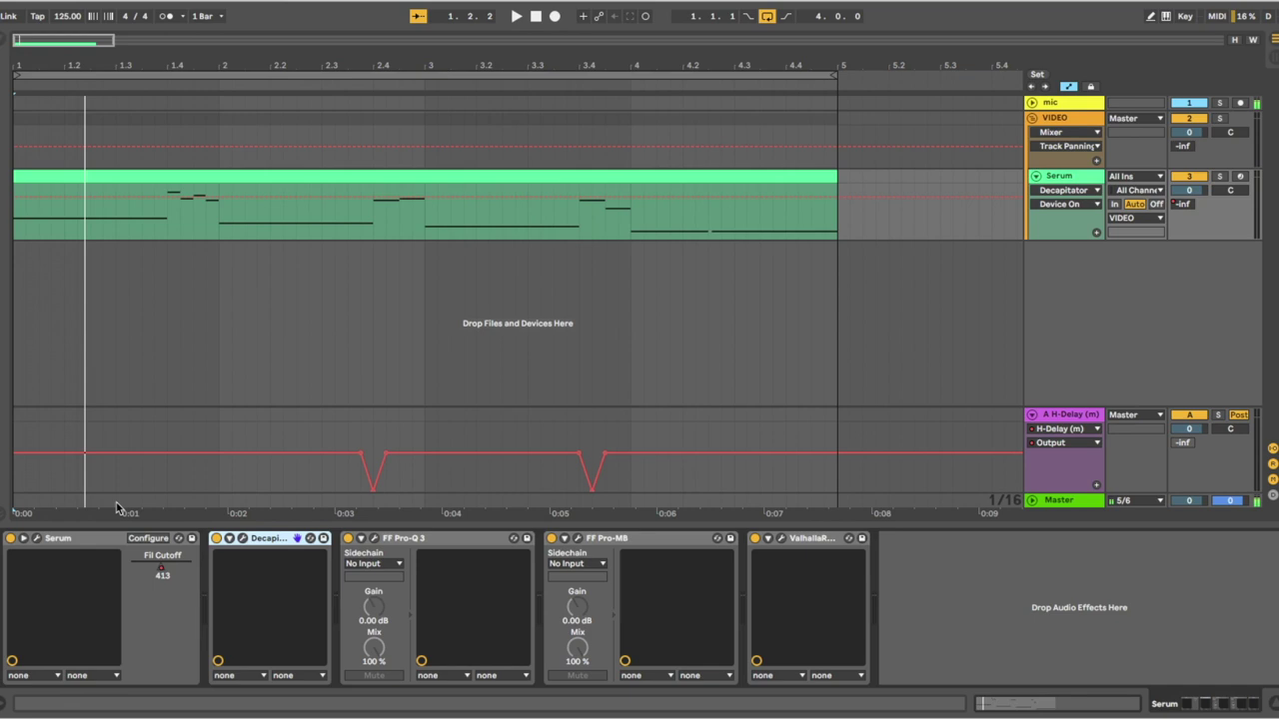
click(38, 539)
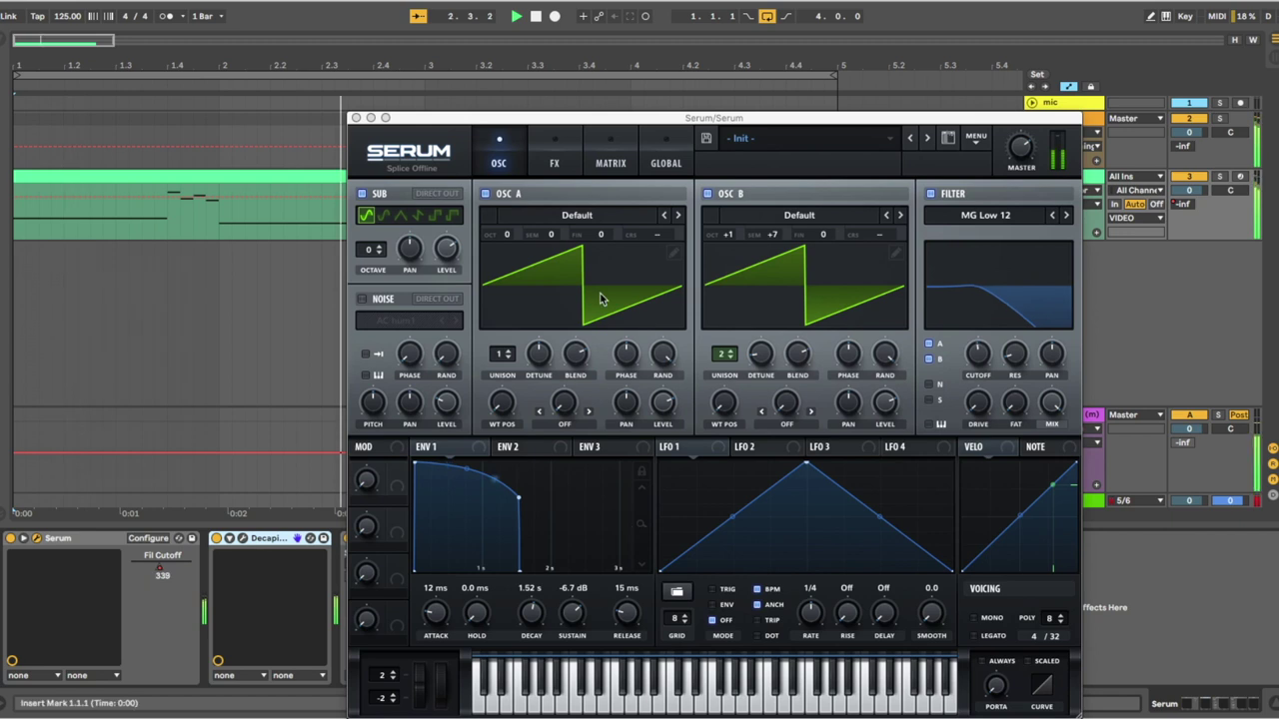
click(354, 118)
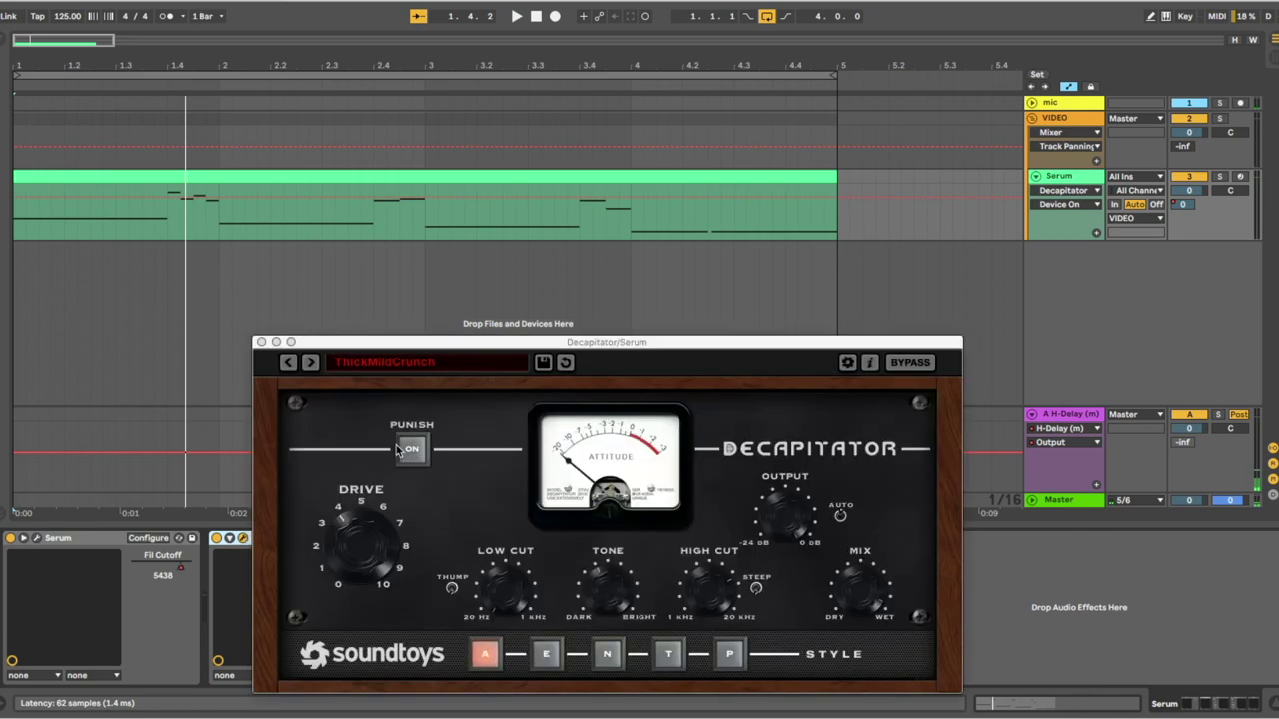
Step: Try changes to Decapitator's tone, high cut and output during playback, reload the ThickMildCrunch preset and close its window
key(space)
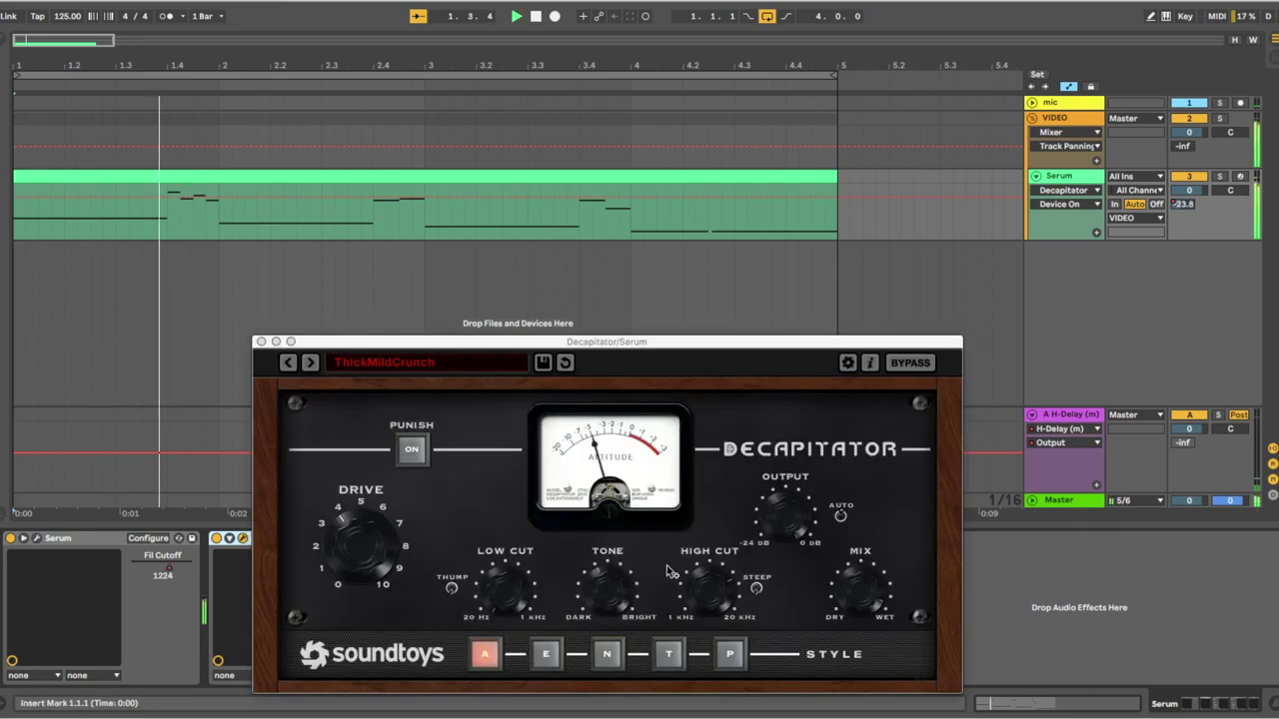
click(601, 590)
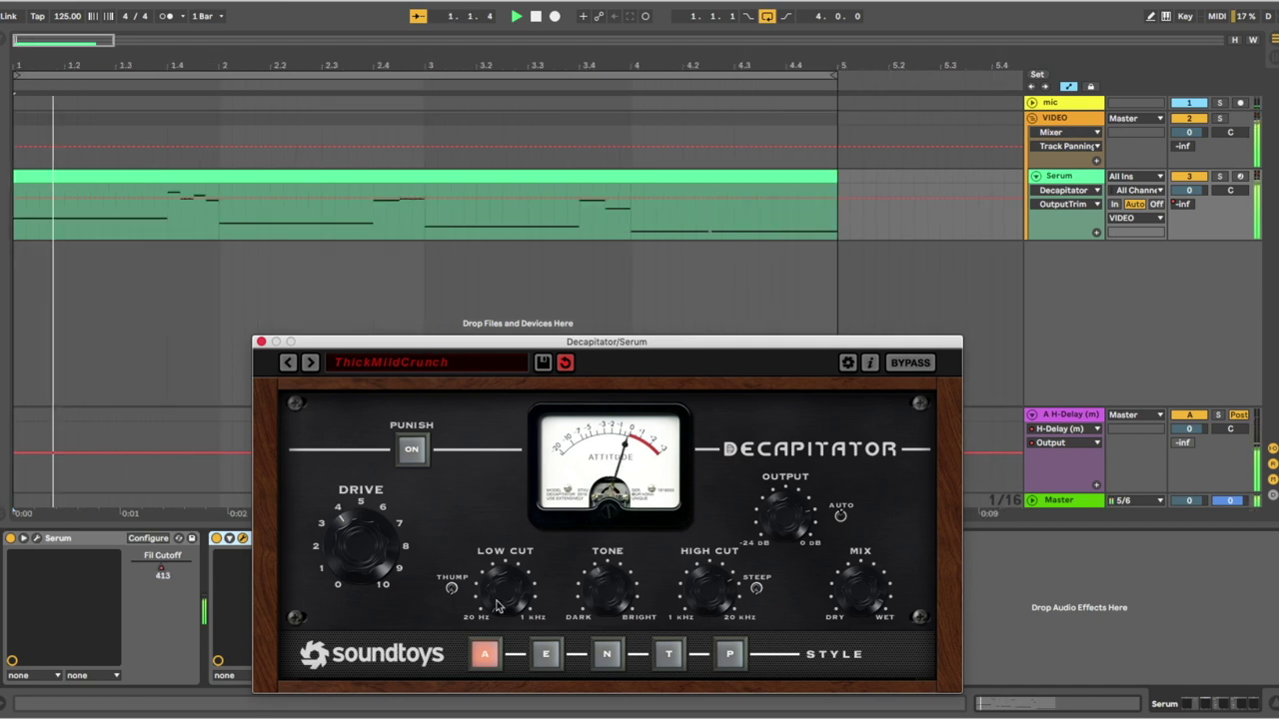
click(706, 598)
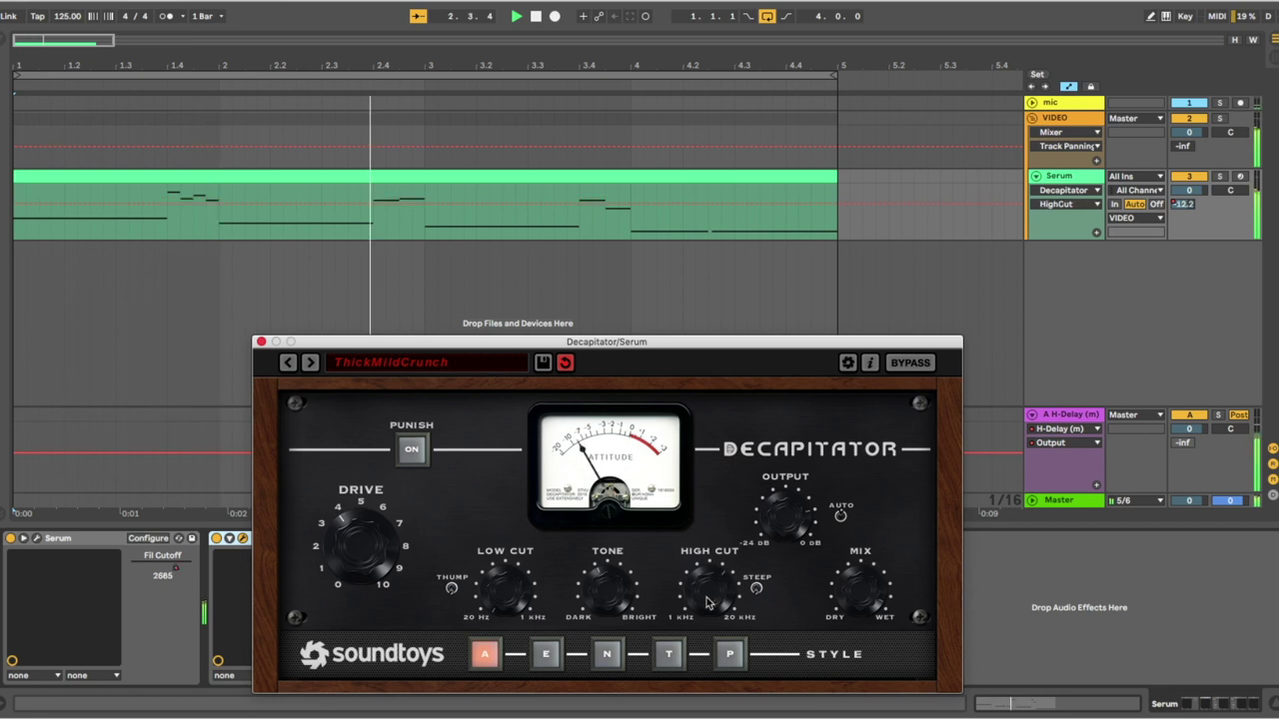
click(784, 503)
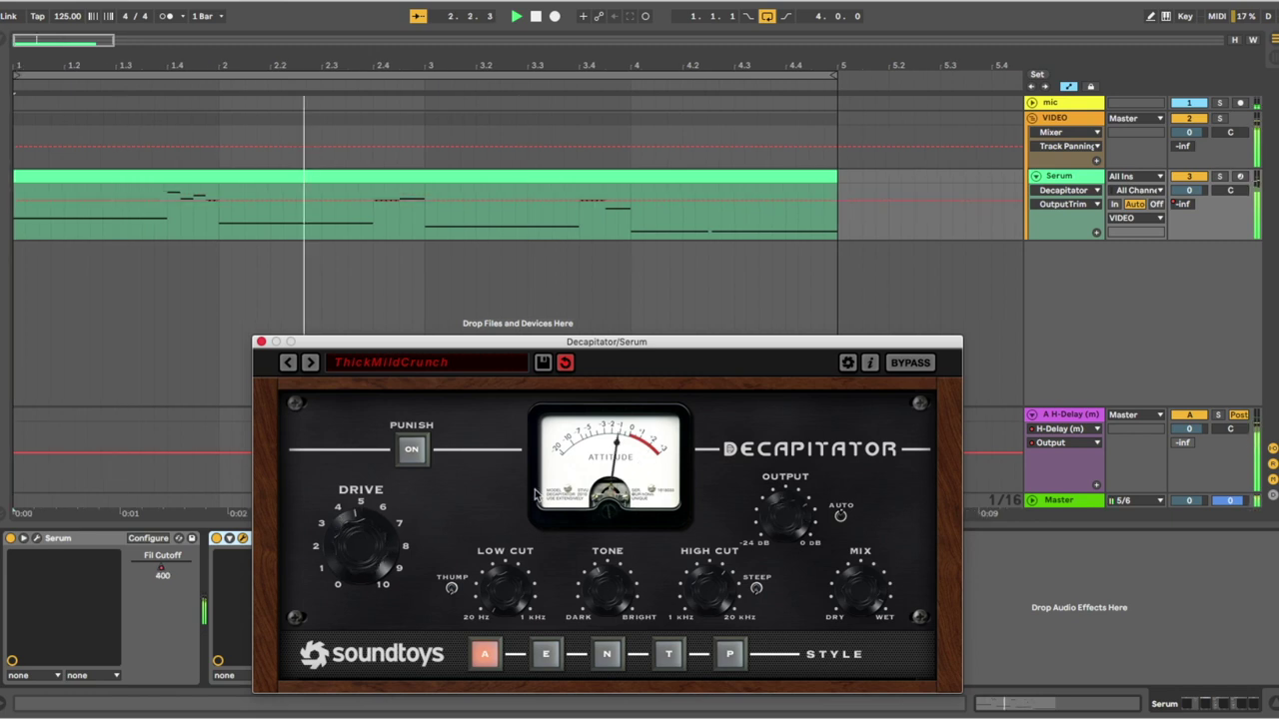
click(468, 363)
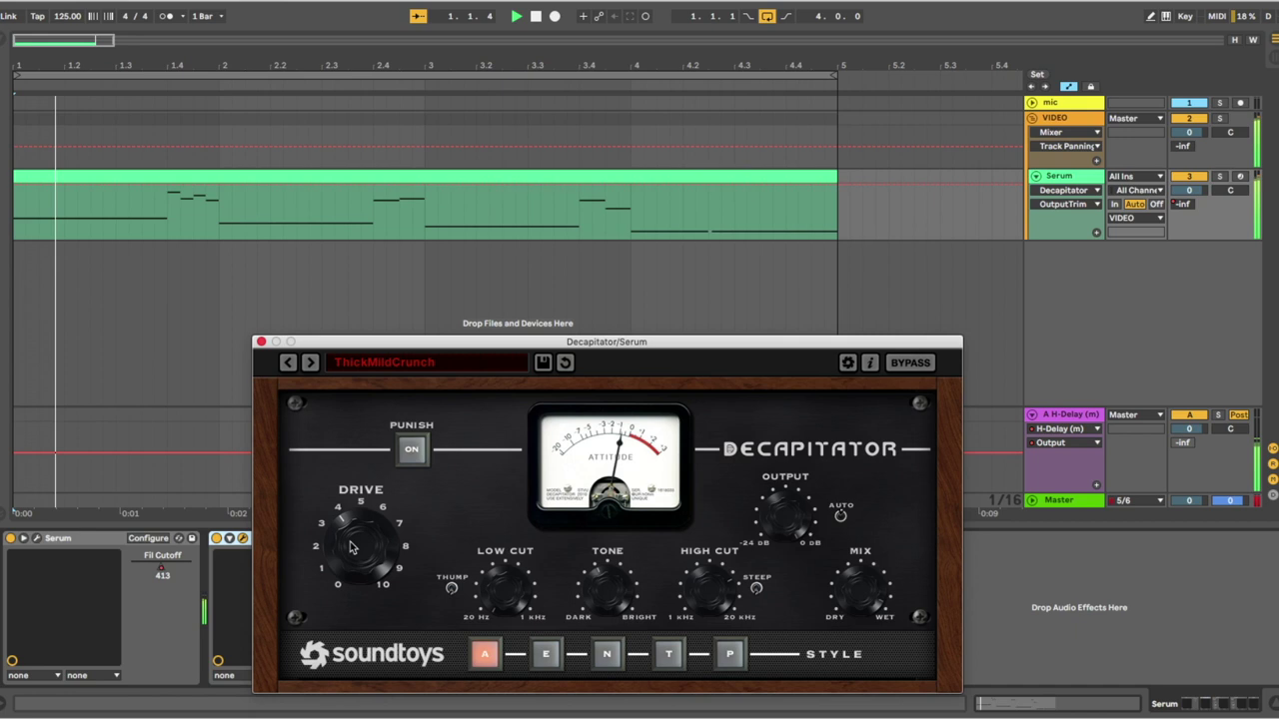
click(261, 343)
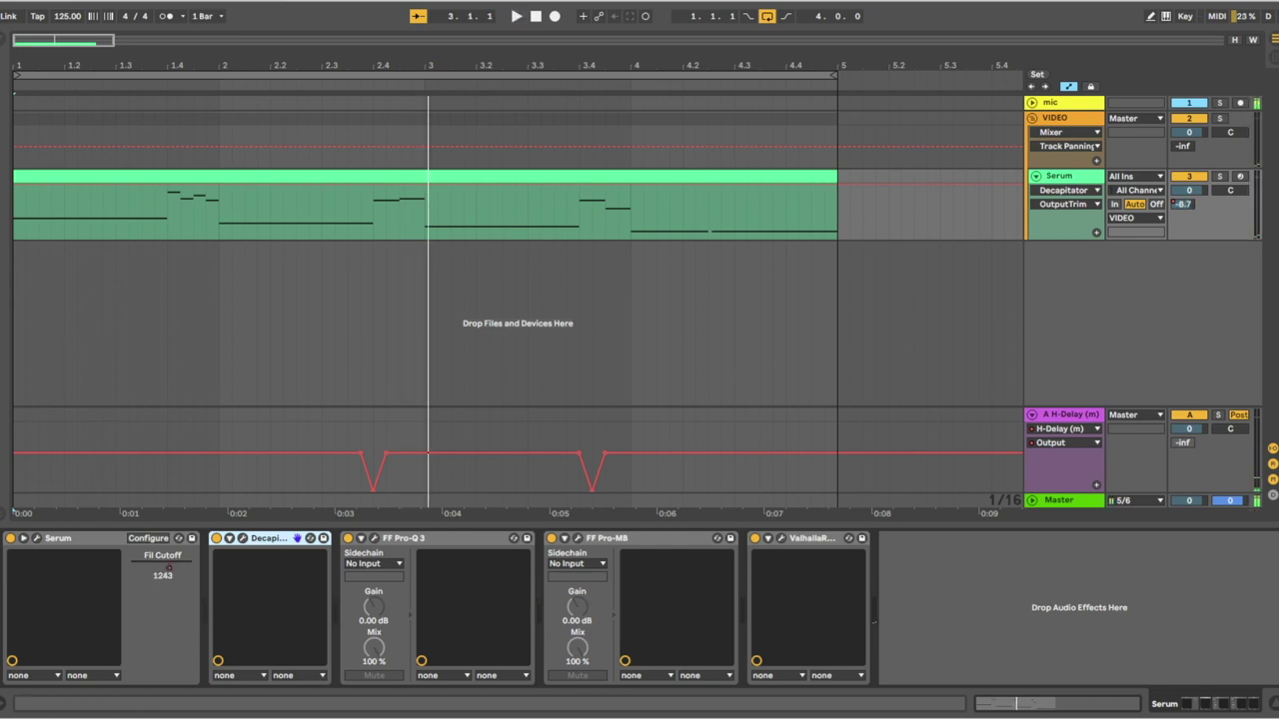
Step: Show the browser, search the plug-ins for "puig" and add PuigChild 670 (s) to the end of the Serum track's device chain
click(3, 43)
click(86, 245)
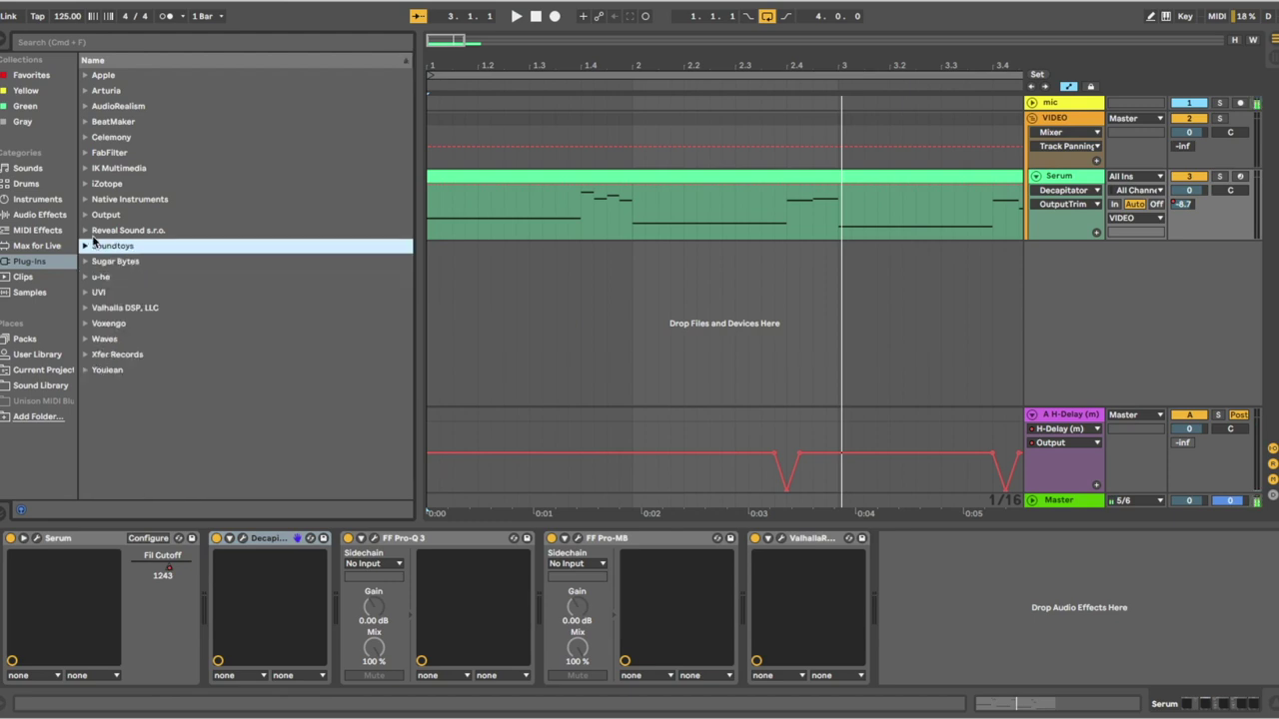
click(88, 245)
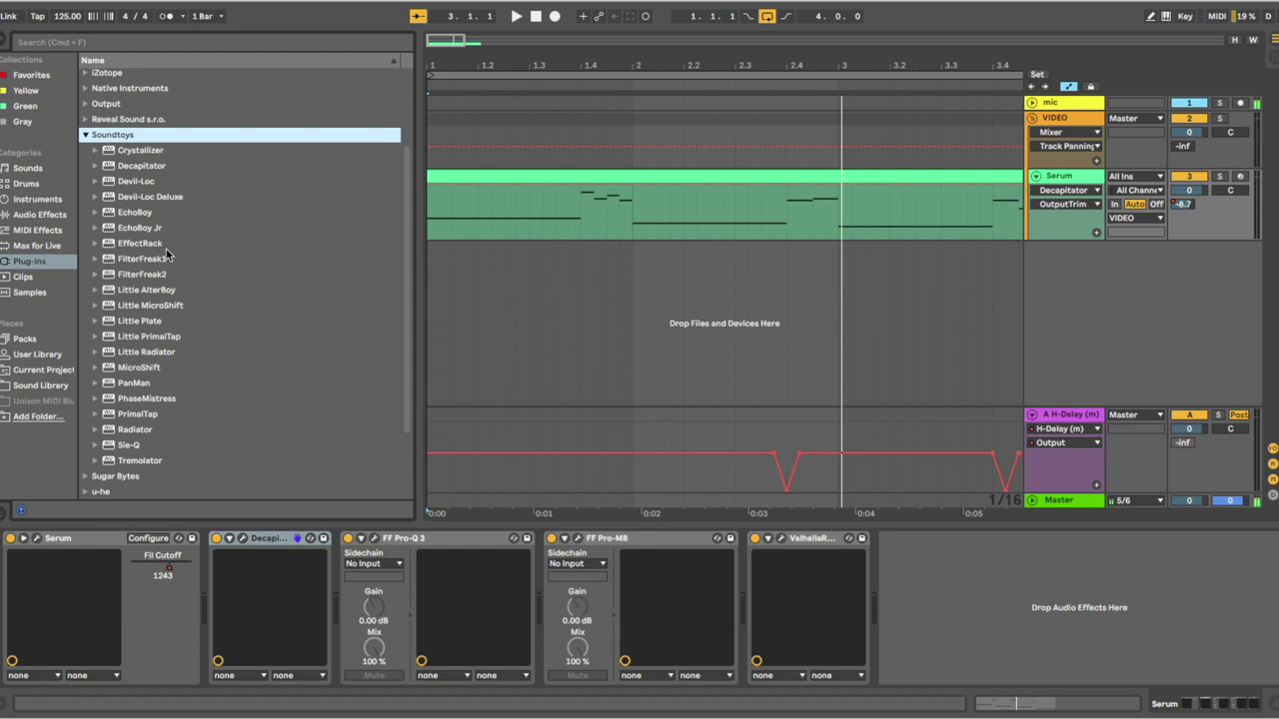
click(85, 136)
click(227, 42)
text(pui)
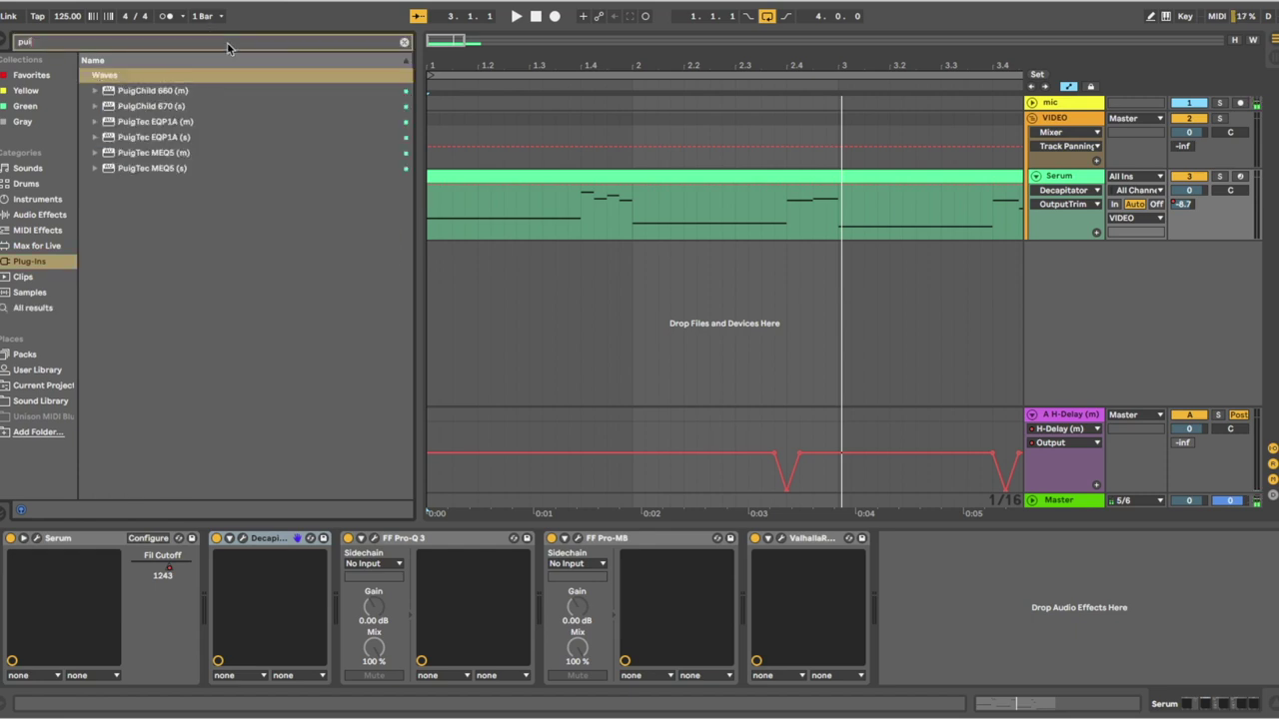
text(g)
click(132, 107)
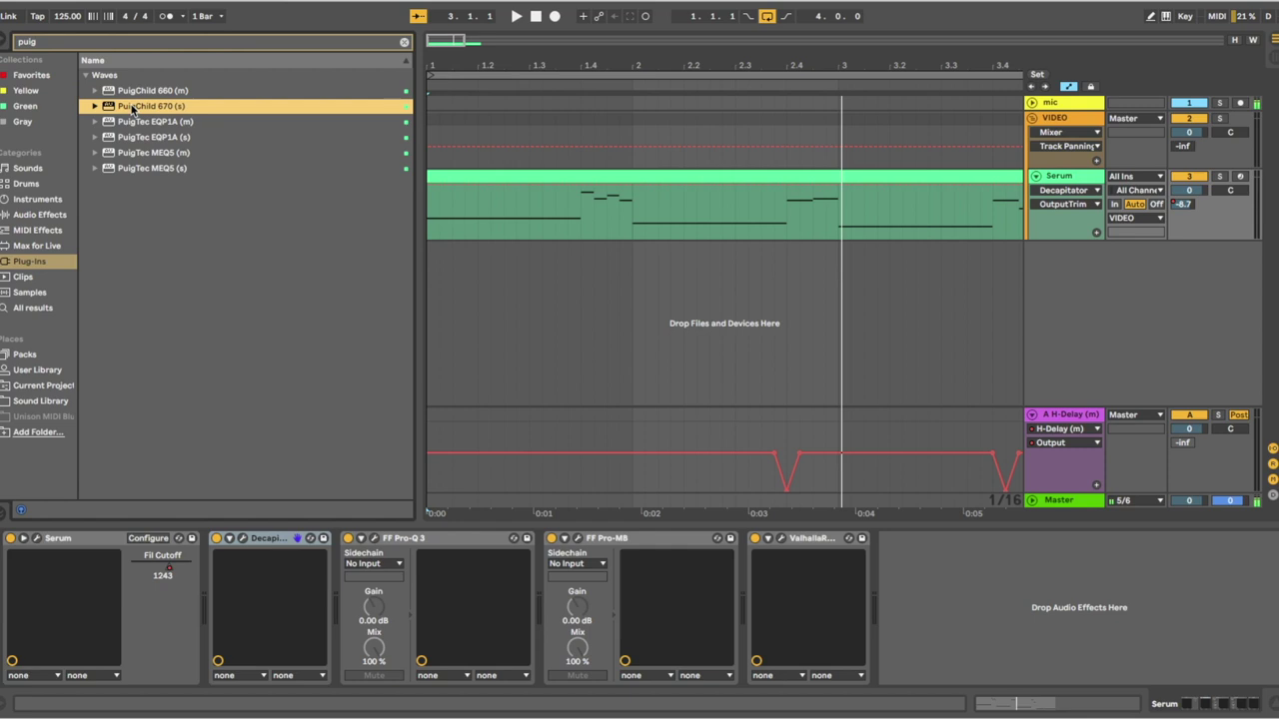
double_click(132, 107)
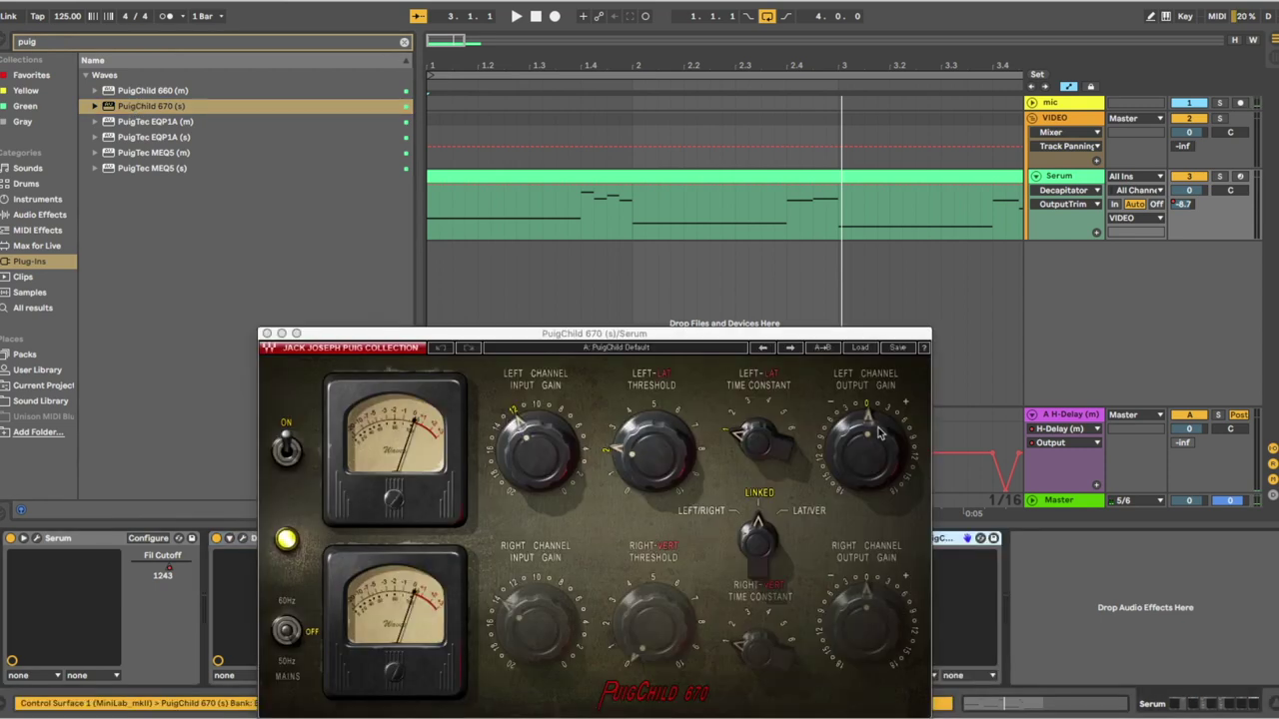
Step: Set PuigChild's left input gain to 20, threshold to 3, time constant to 3 and output gain to about 6 while the loop plays
key(space)
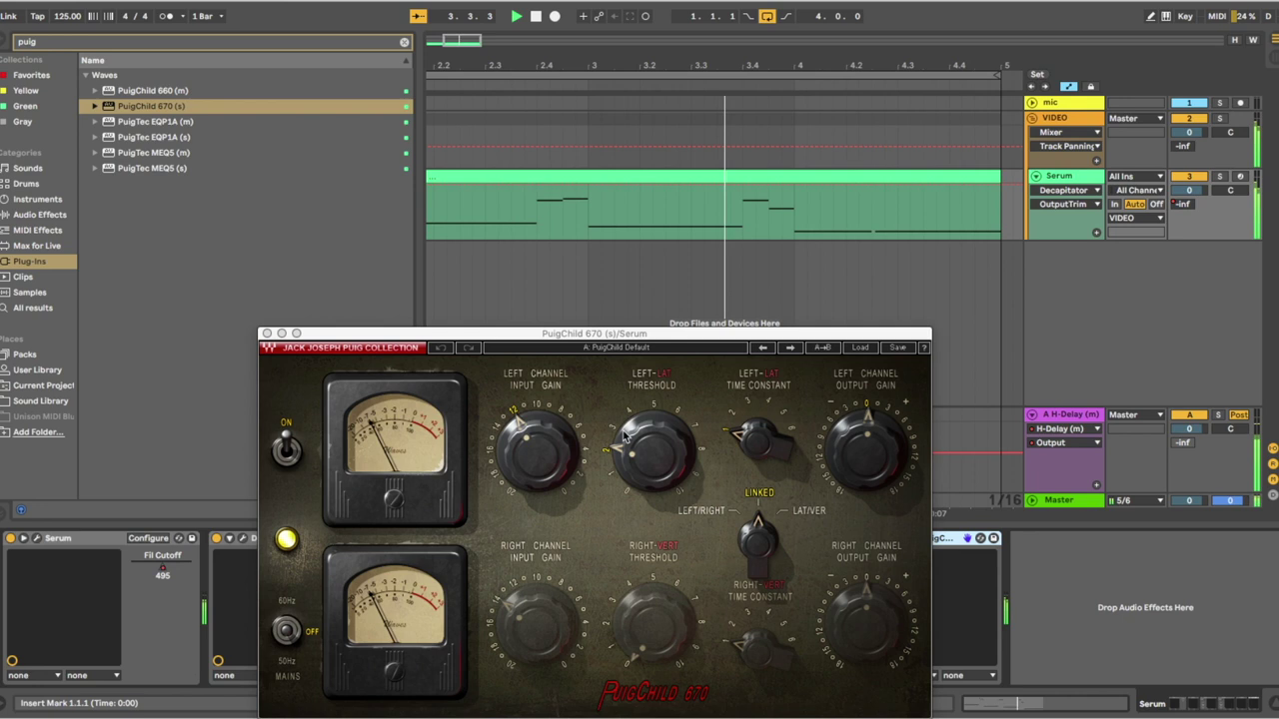
drag(868, 428, 868, 415)
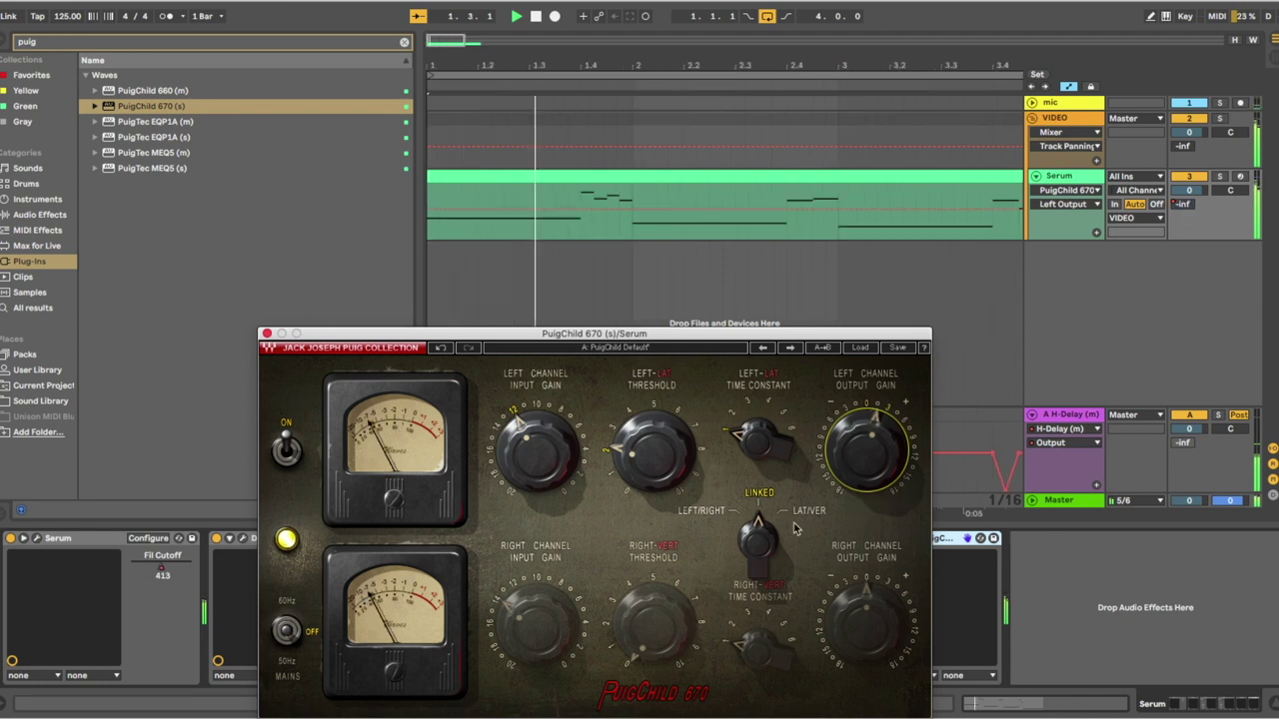
mouse_move(548, 449)
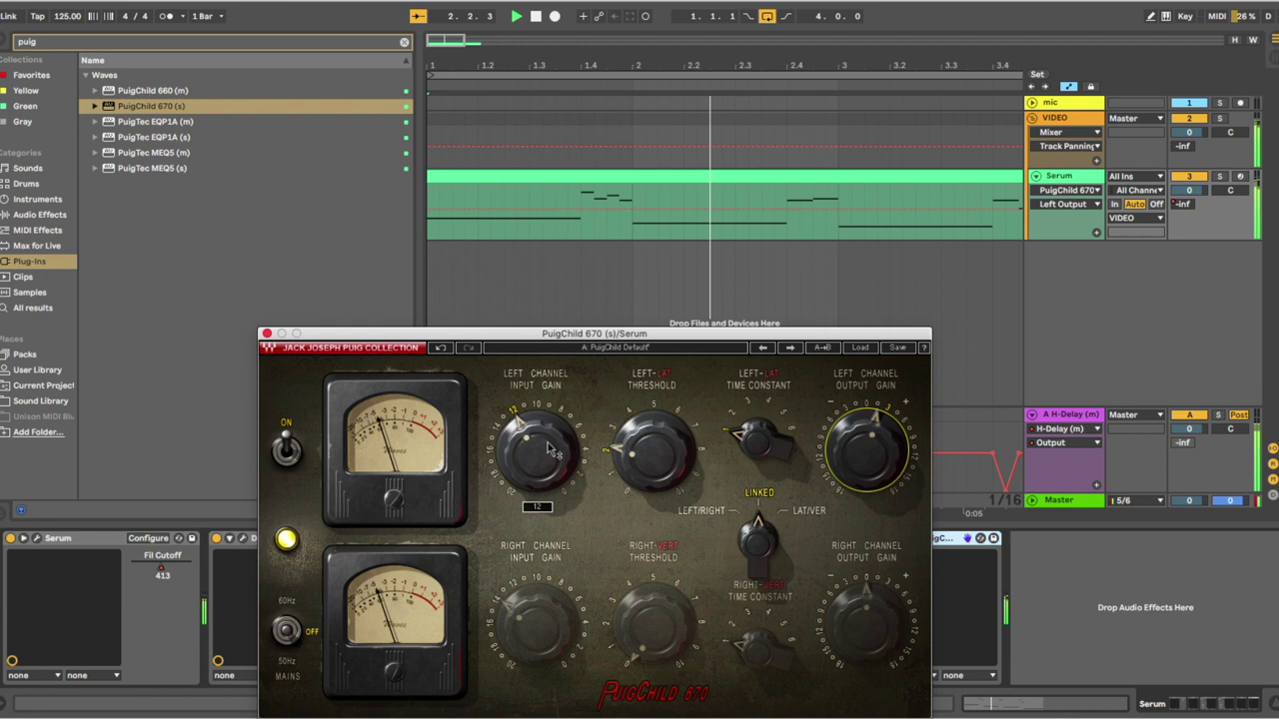
drag(653, 452, 654, 412)
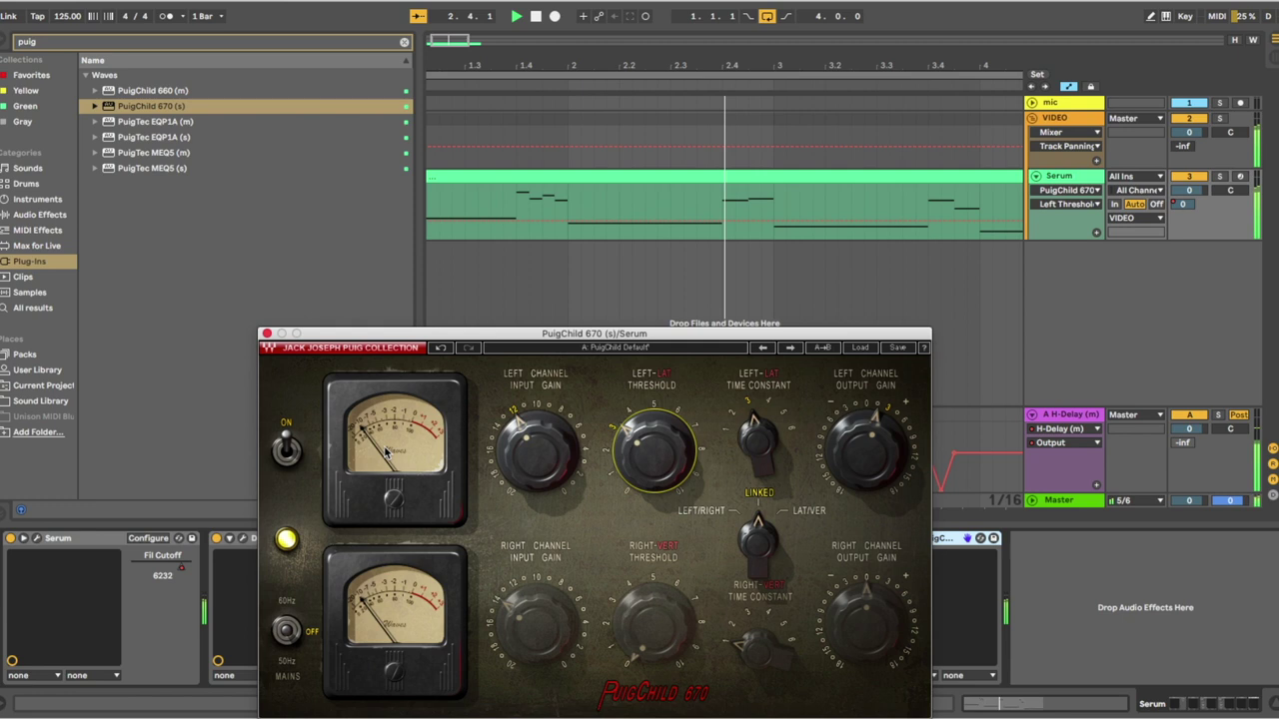
drag(536, 444, 541, 450)
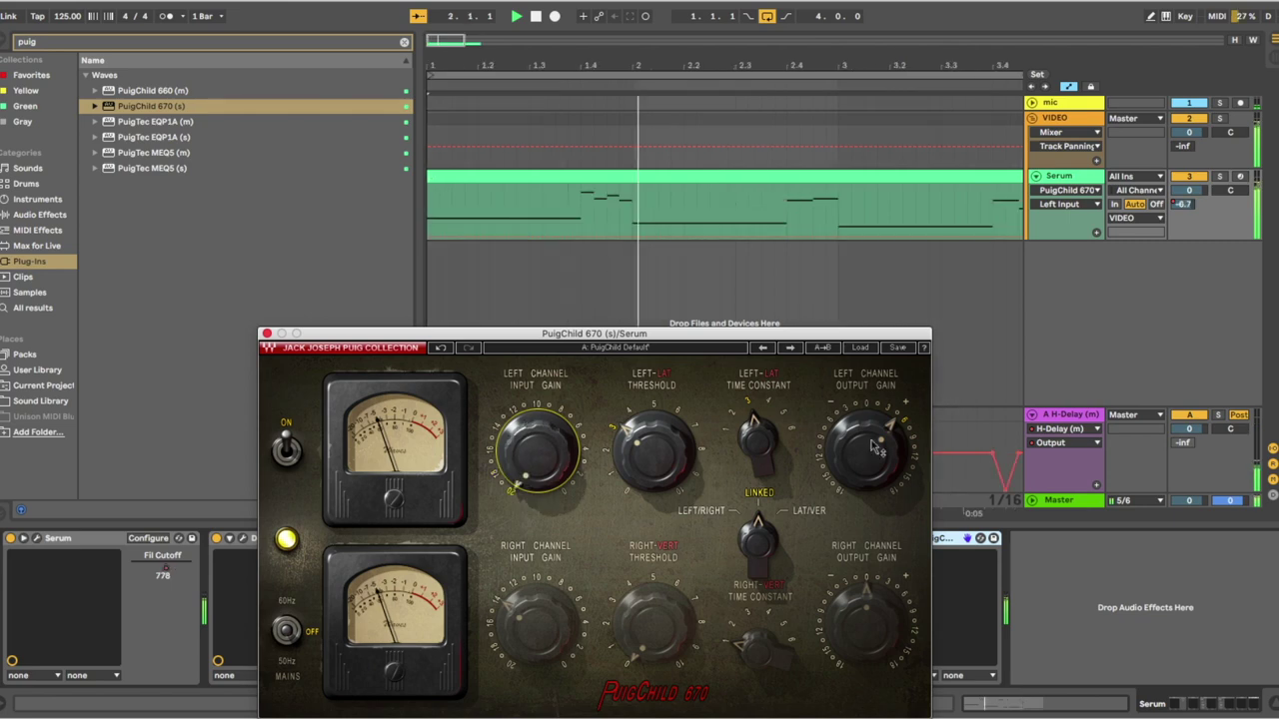
drag(872, 447, 864, 454)
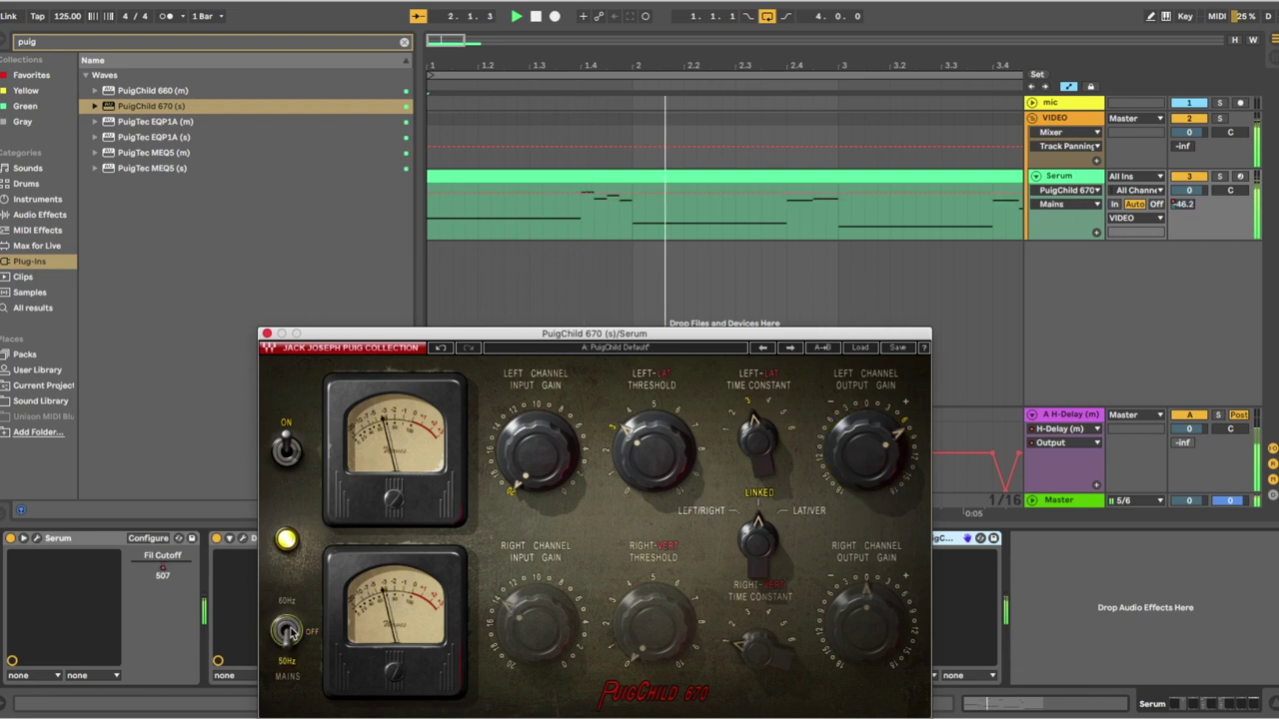
drag(586, 337, 527, 192)
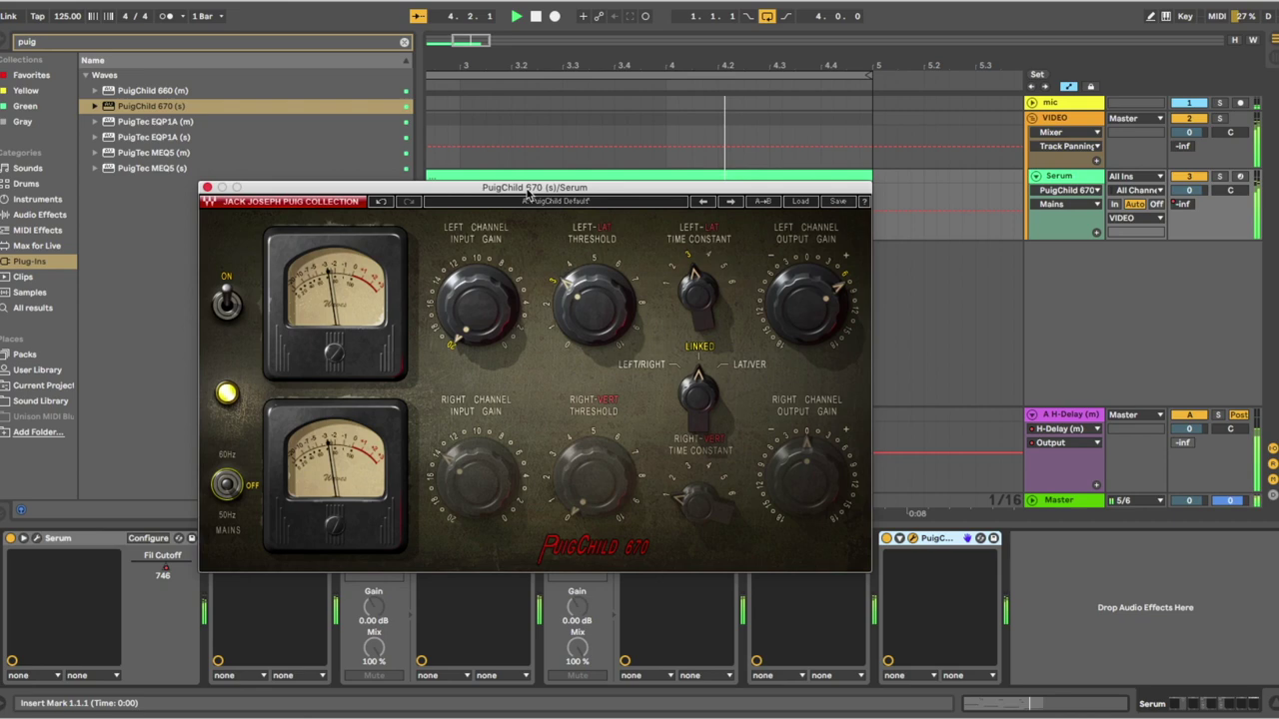
drag(526, 191, 512, 89)
Step: Draw filter drive automation on the Serum track in the first bar, rising from beat 1.2 toward the first fill
click(211, 205)
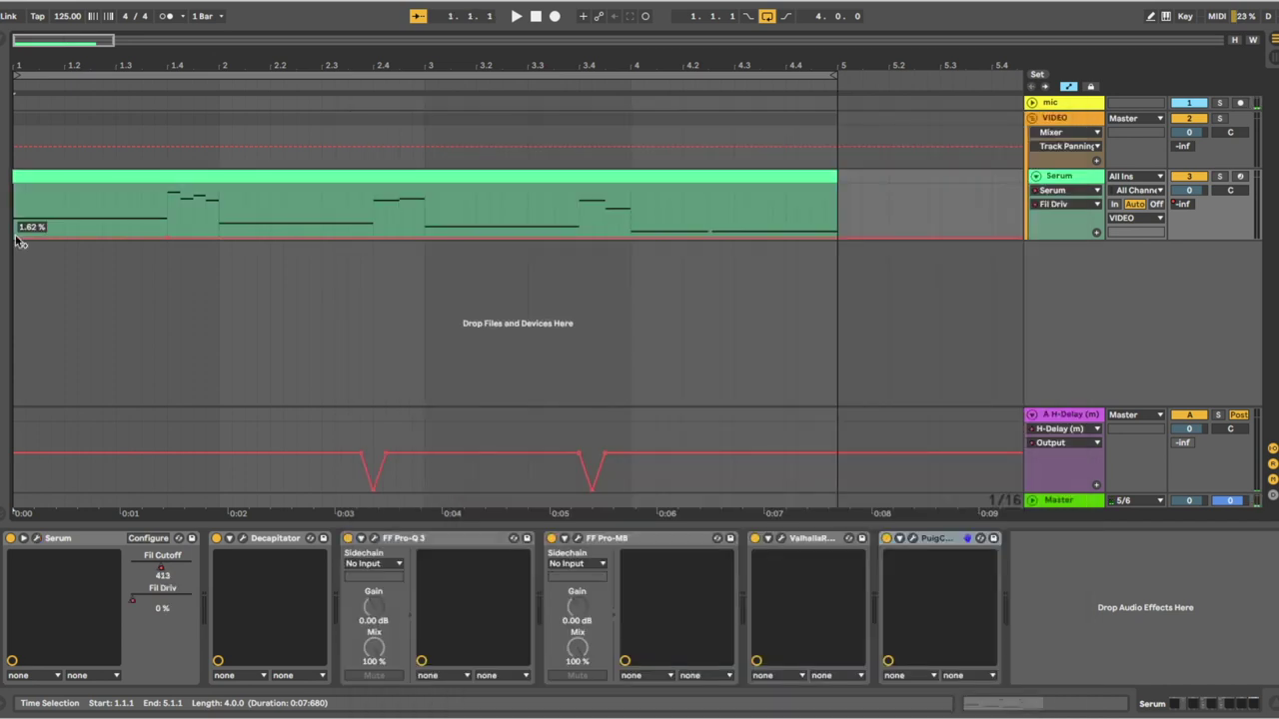
drag(17, 239, 64, 233)
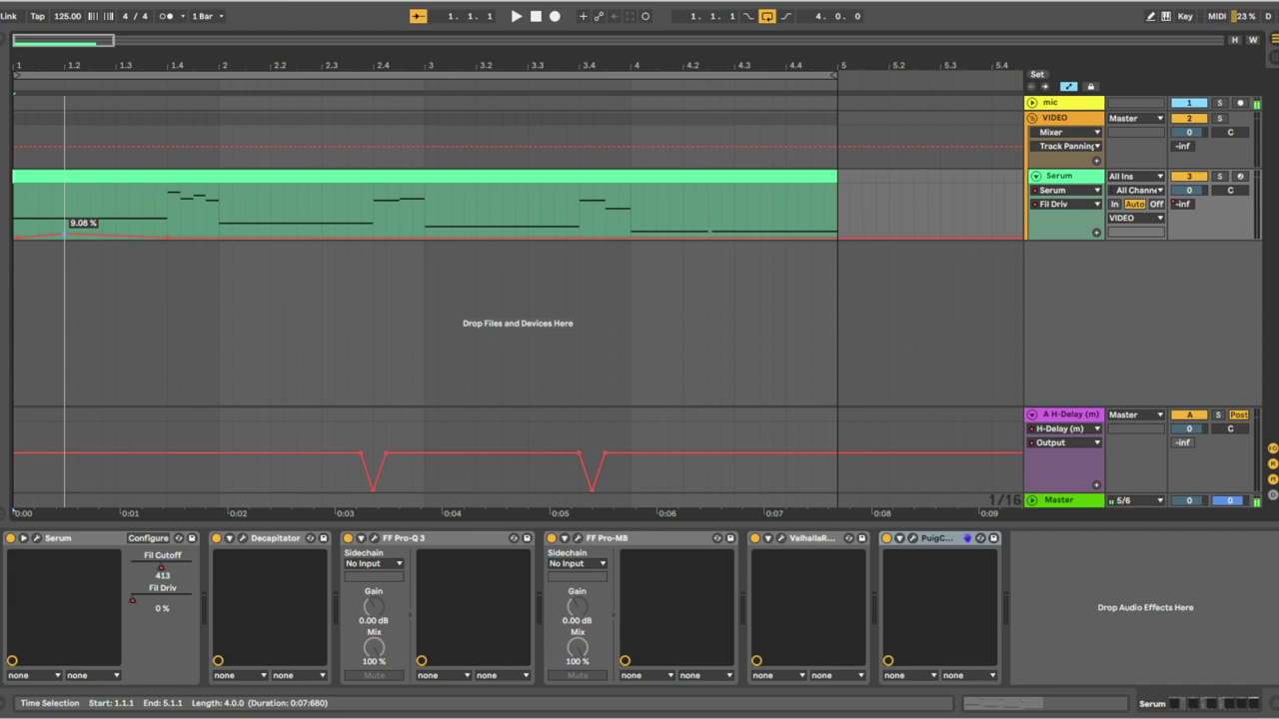
scroll(660, 237, right, 3)
click(661, 237)
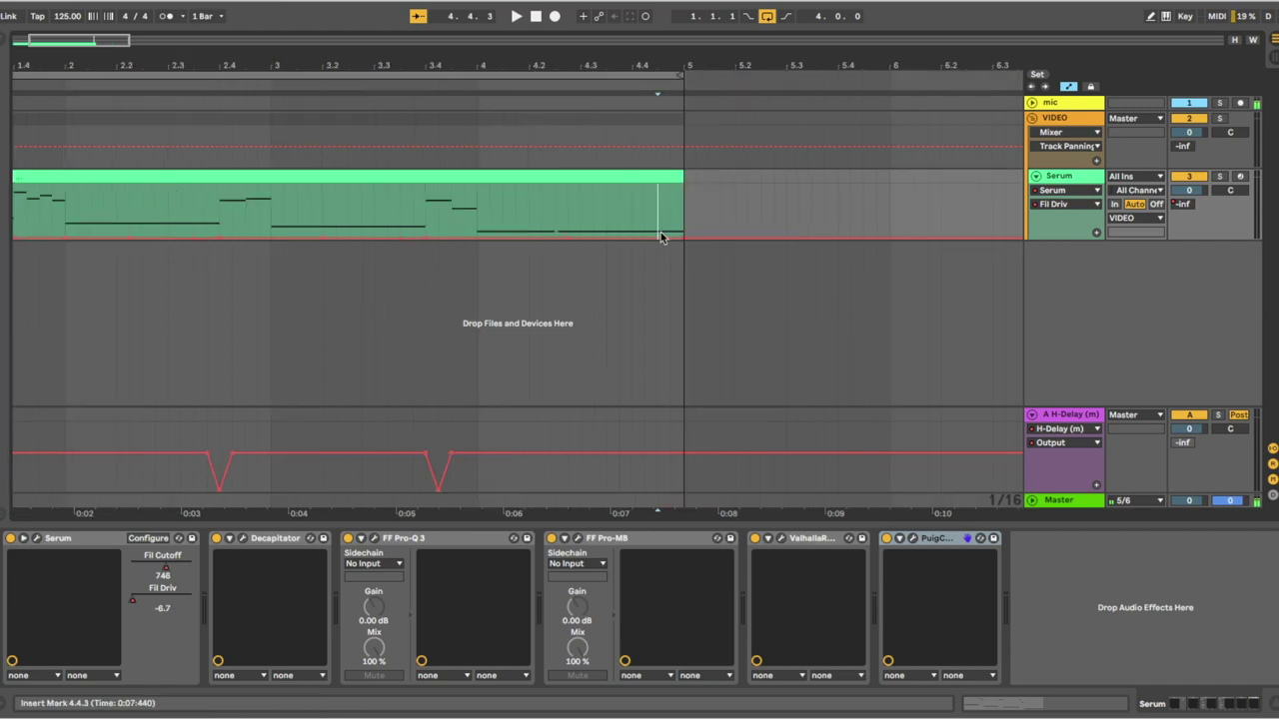
Step: Enable the Distortion effect in Serum's FX rack and audition it with the loop
key(space)
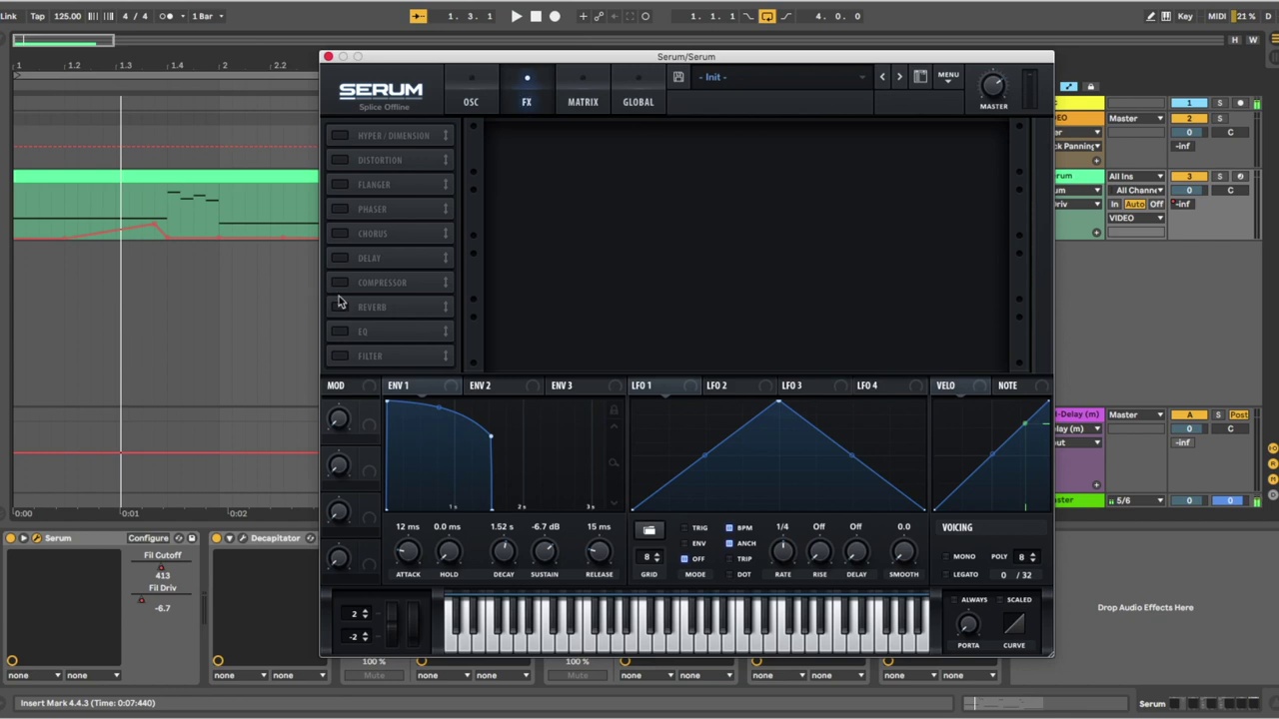
click(340, 160)
key(space)
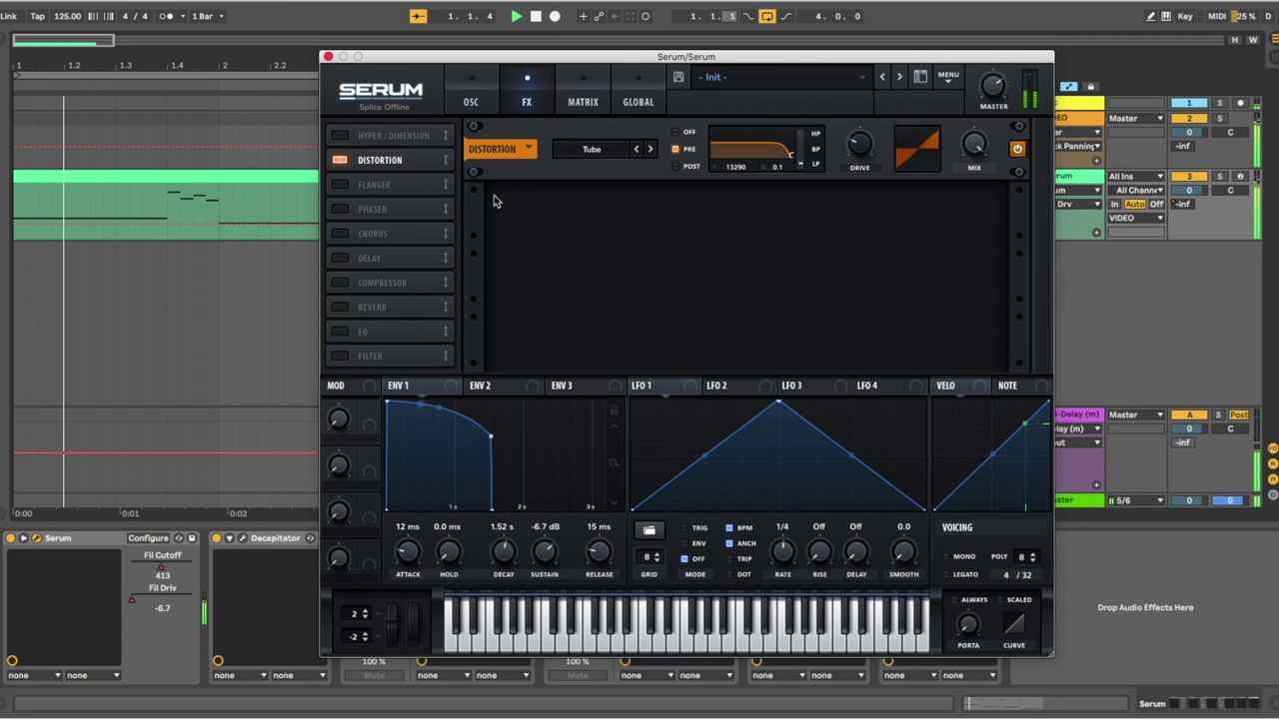